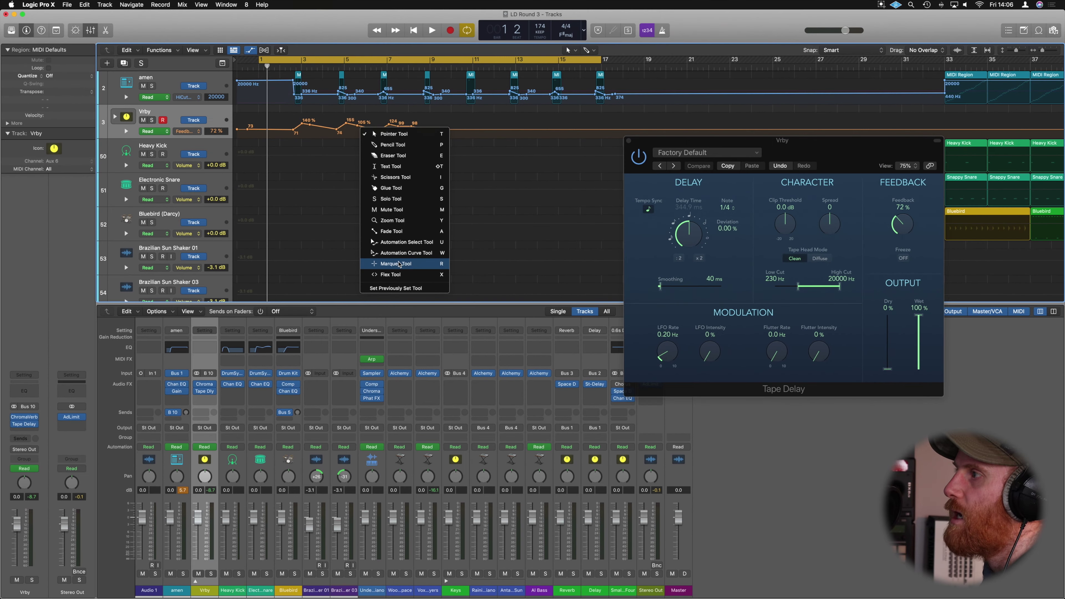
Step: Using the Marquee tool, copy the Vrby feedback automation between about bars 3 and 9 so it repeats from just before bar 11
key(r)
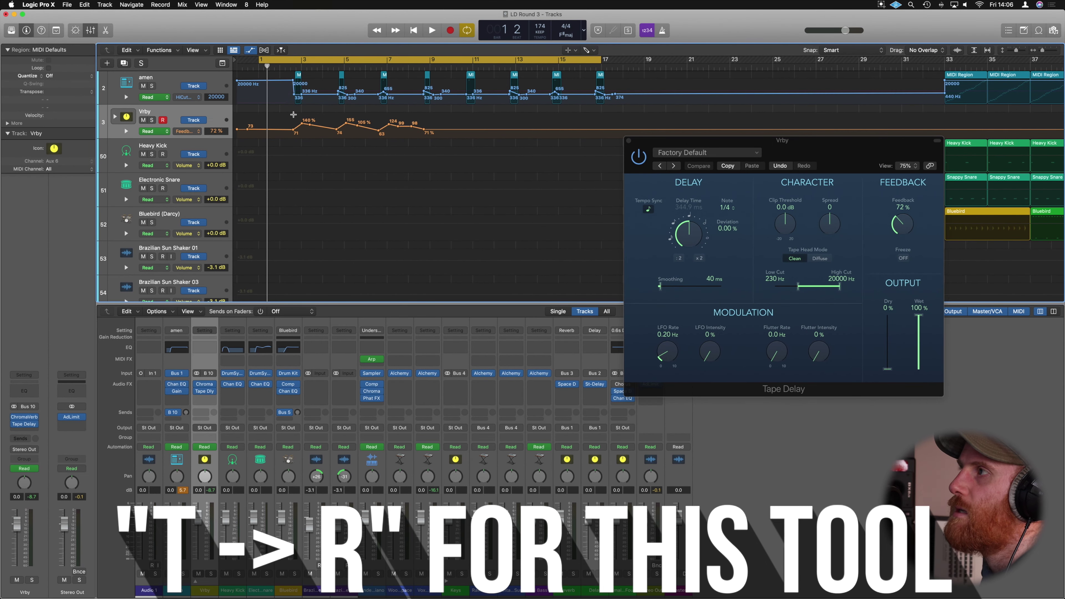
drag(293, 114, 427, 135)
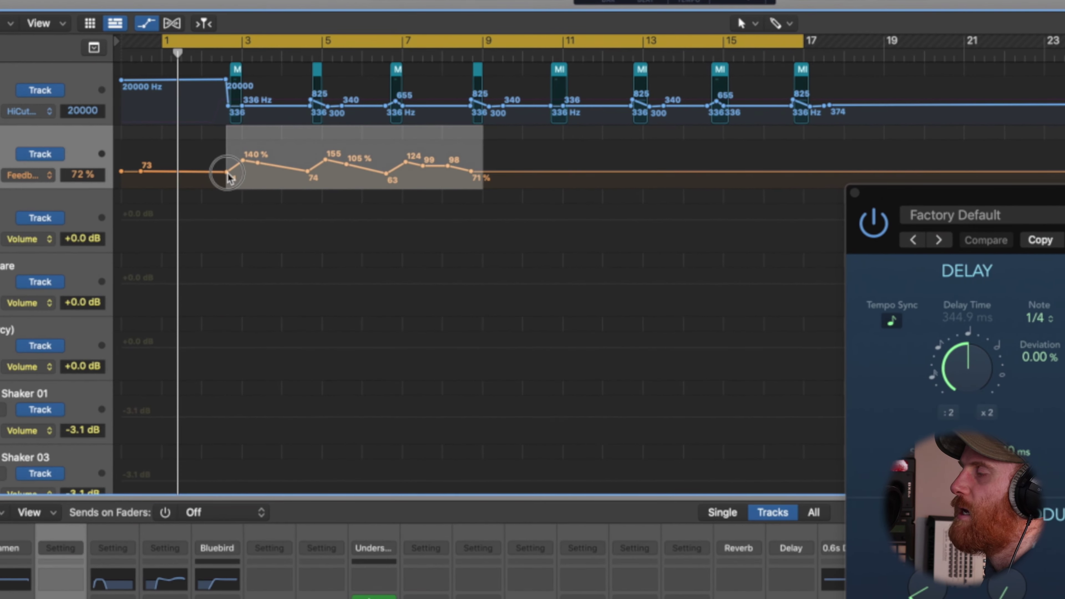
drag(229, 175, 554, 181)
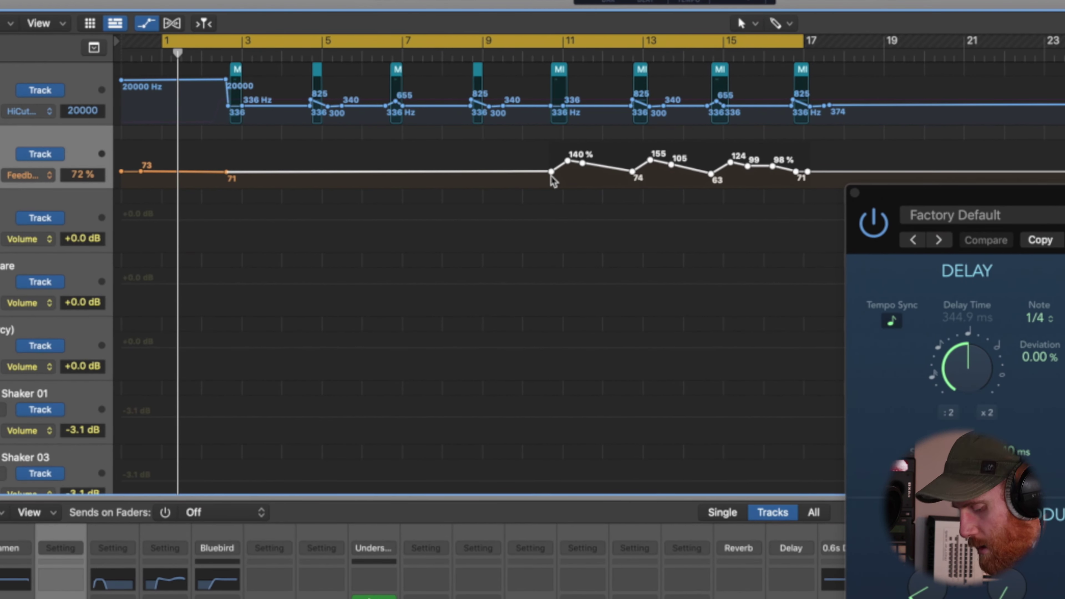
key(super+z)
drag(243, 161, 567, 163)
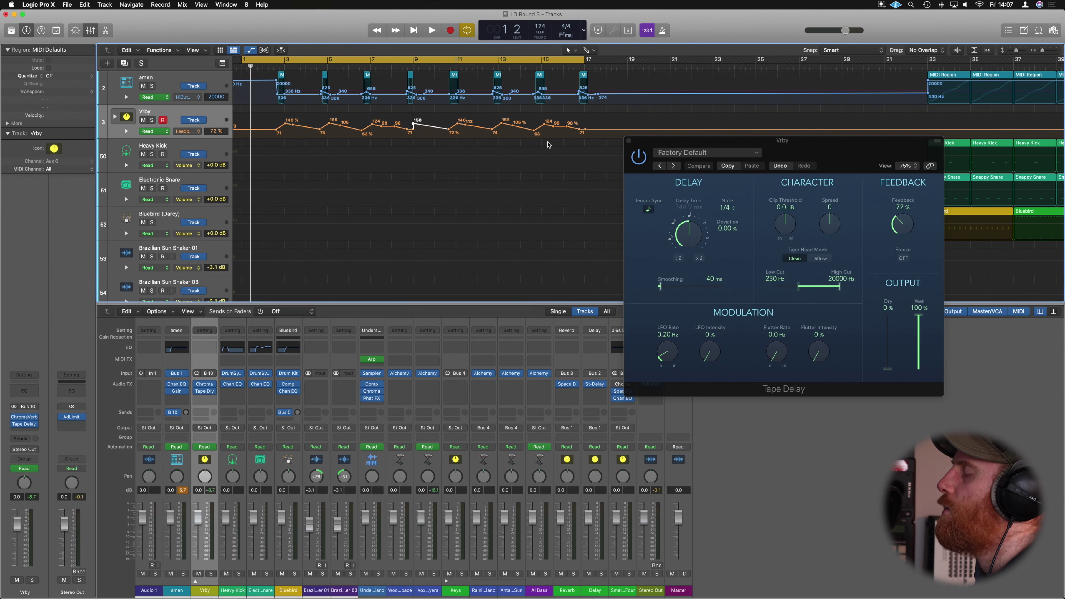
Step: Raise the Vrby feedback automation at bar 17 to 135 % and ramp it down to 6 % at bar 21
scroll(547, 145, right, 5)
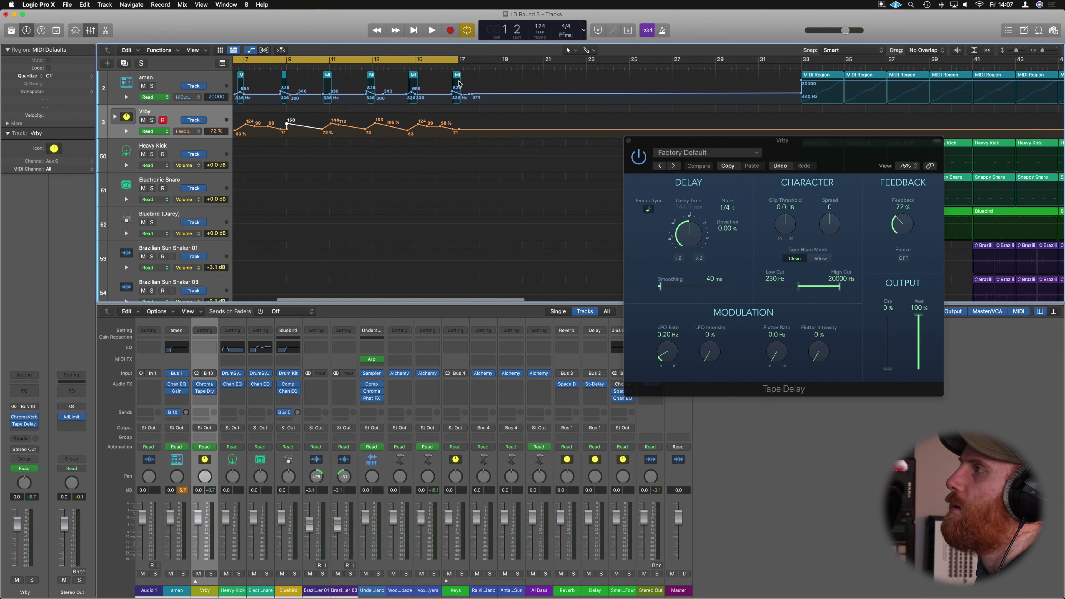
drag(459, 131, 459, 123)
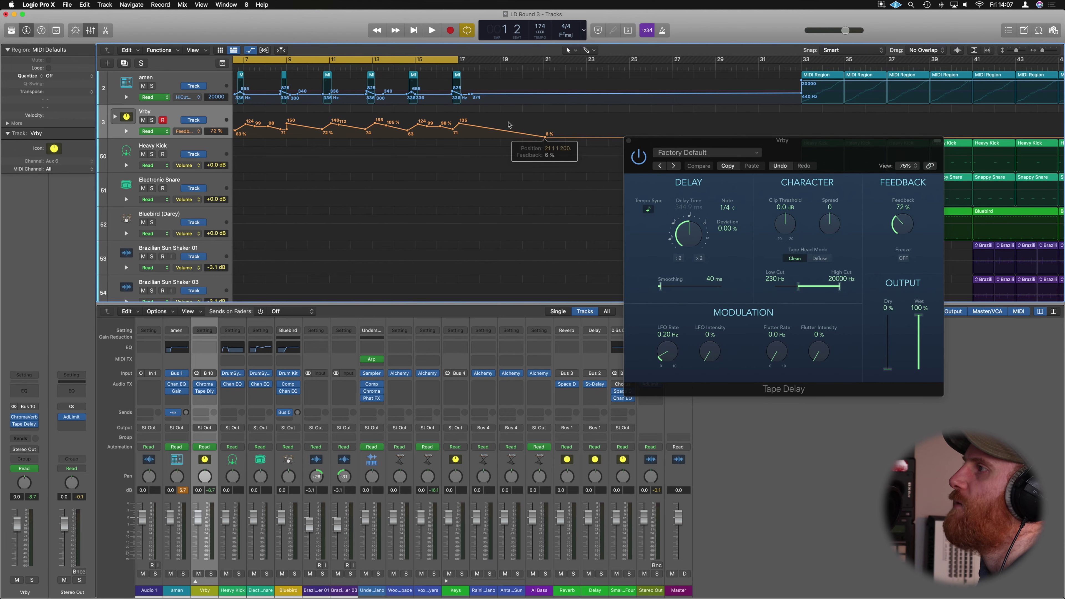
Step: Play back the intro up to about bar 16 with automation hidden and all tracks zoomed out
key(space)
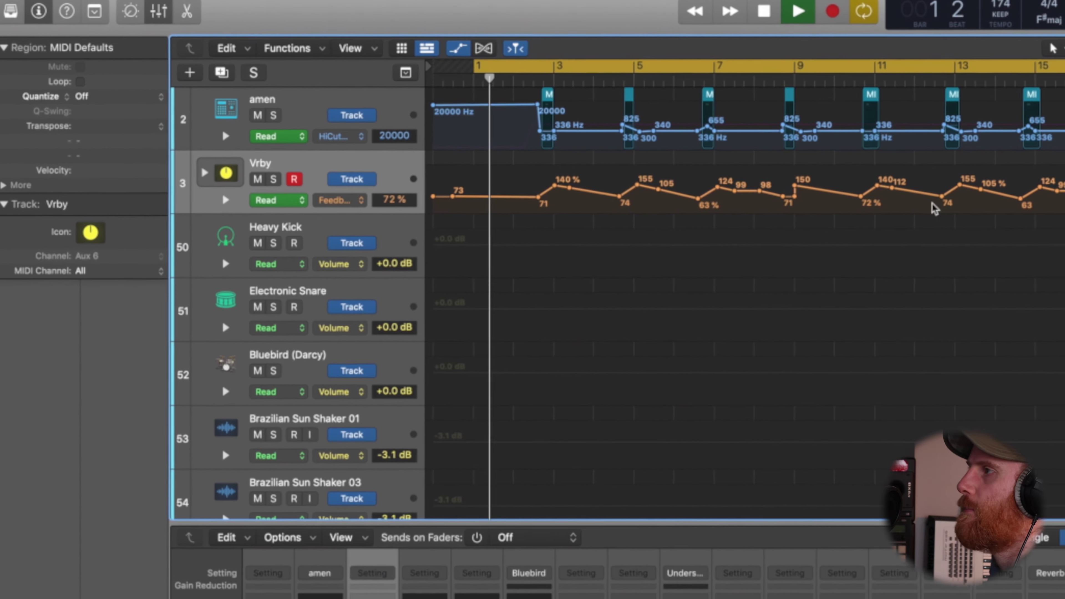
key(super+Up)
key(super+Up)
key(super+Up)
key(super+Up)
key(super+Up)
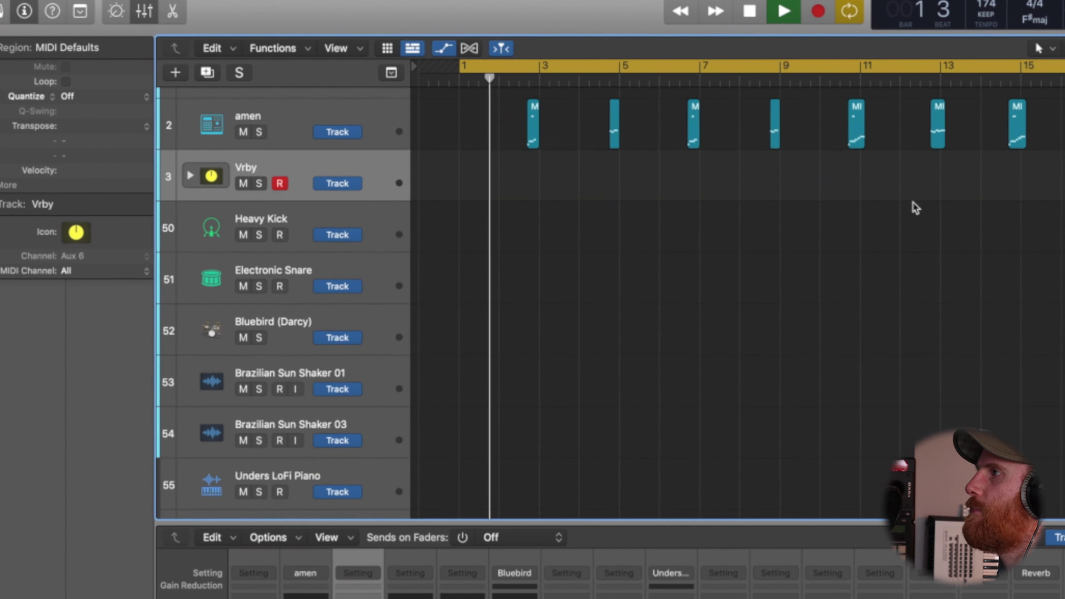
key(super+Left)
key(super+Left)
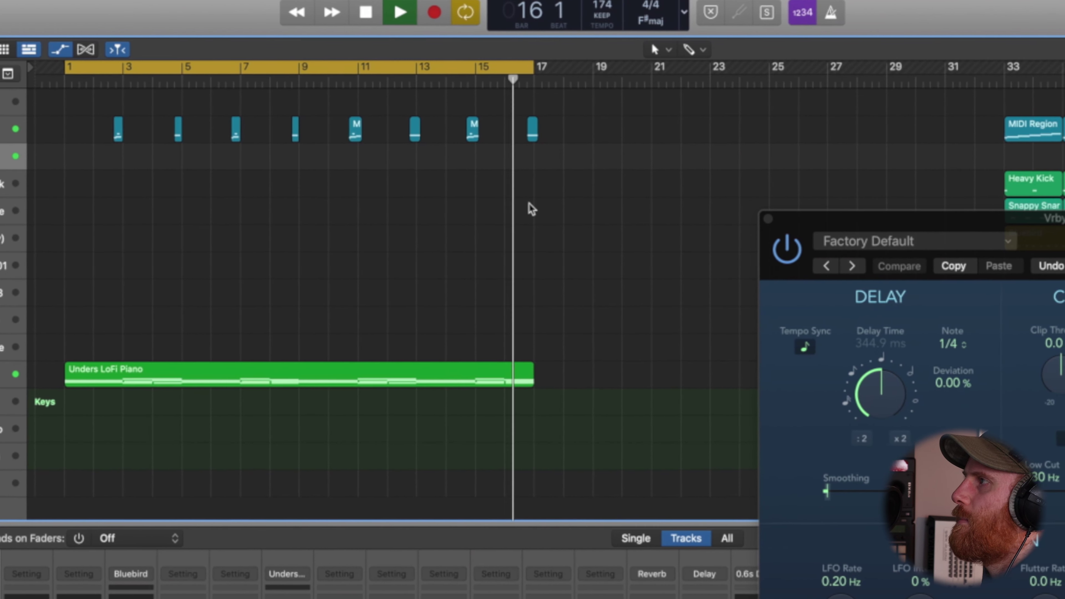
key(space)
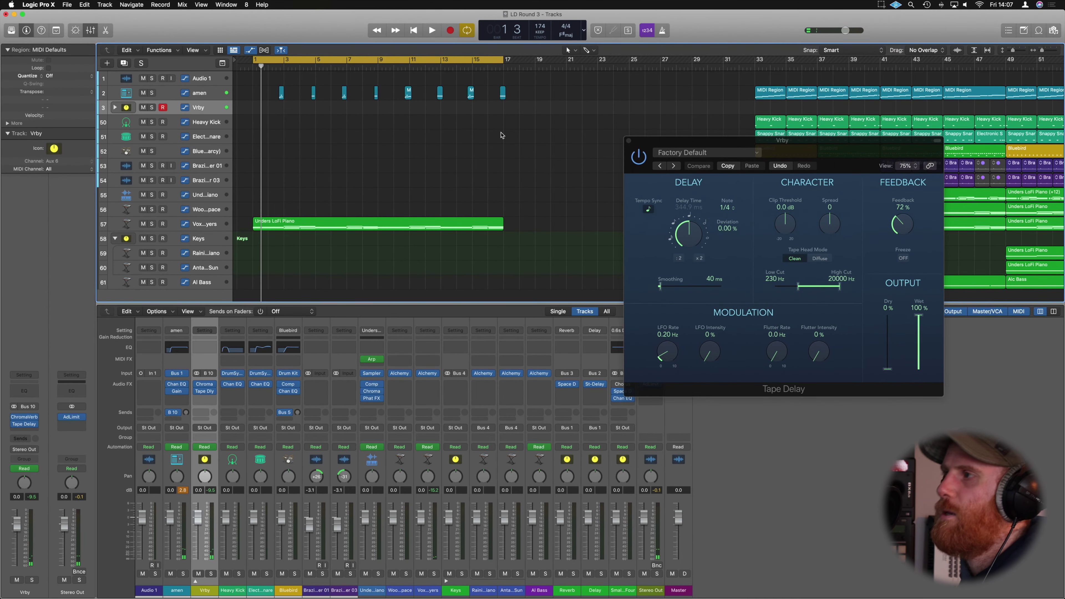
Step: Select the amen and Vox Pad Layers regions in the first 16 bars and duplicate them to start at bar 17
ctrl+alt+click(502, 133)
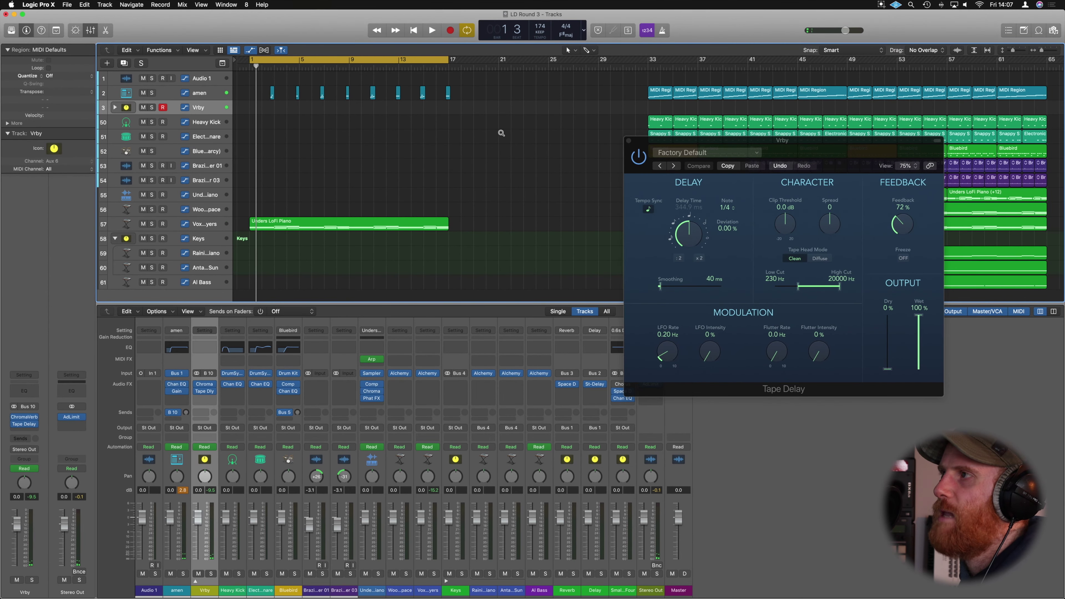
ctrl+alt+click(426, 141)
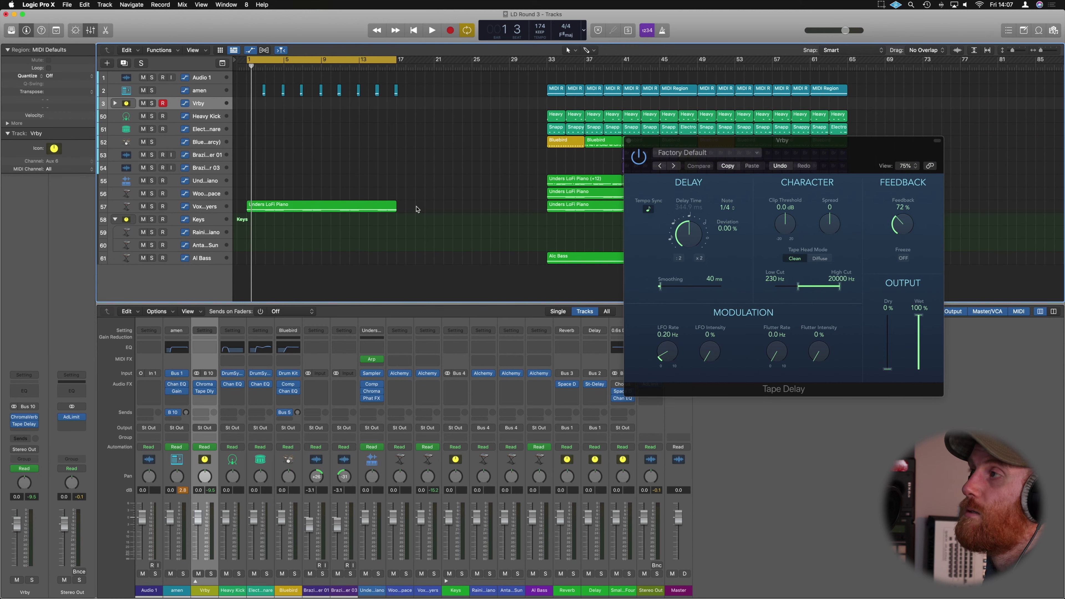
drag(416, 209, 235, 74)
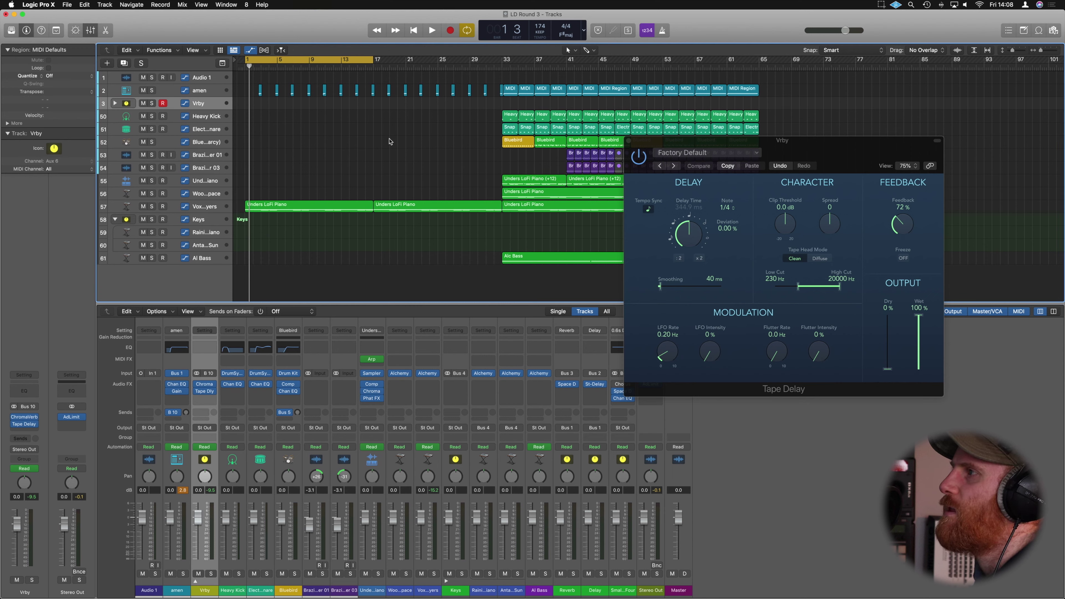
Step: Copy the Bluebird region from bar 33 to bar 17, time-stretch it to double length, and extend the cycle range to bar 25
drag(539, 140, 386, 142)
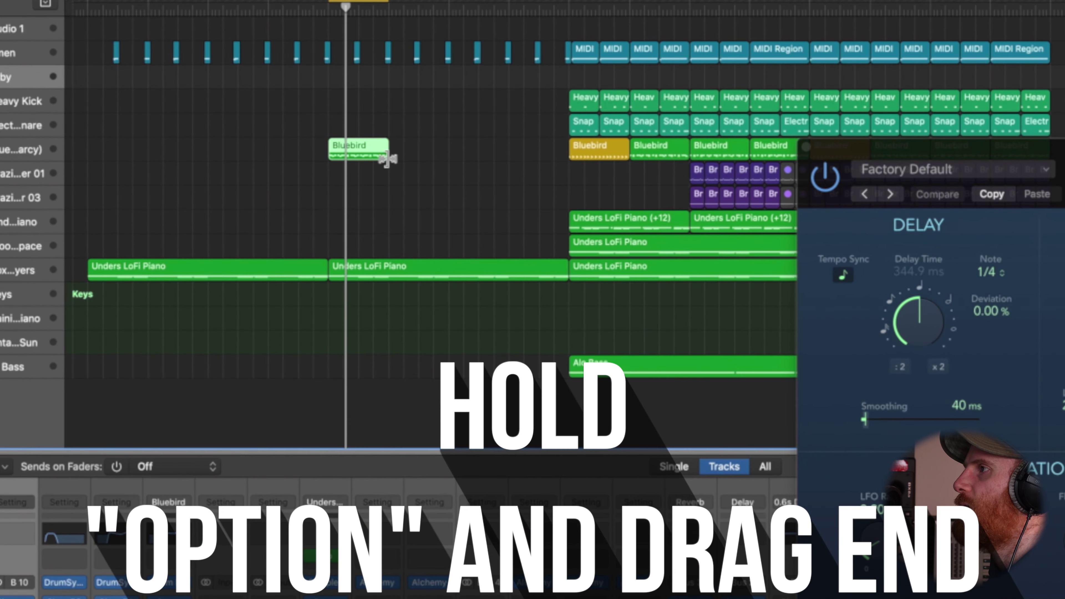
drag(394, 147, 461, 159)
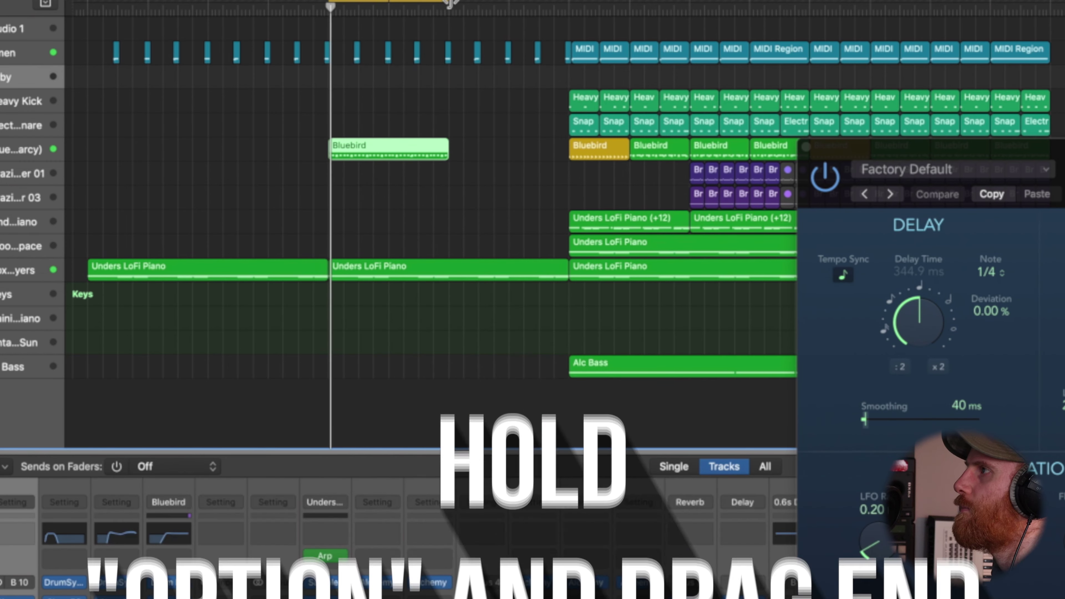
drag(388, 2, 449, 4)
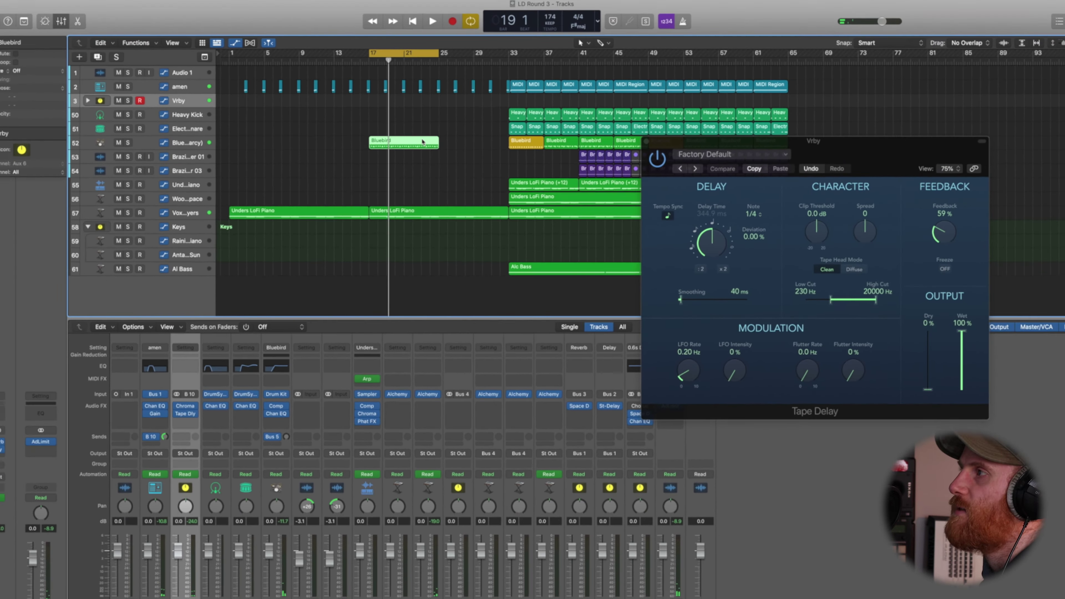
Step: Close the Tape Delay window and open the stretched Bluebird region in an enlarged Piano Roll with its Automation/MIDI area shown
double_click(422, 142)
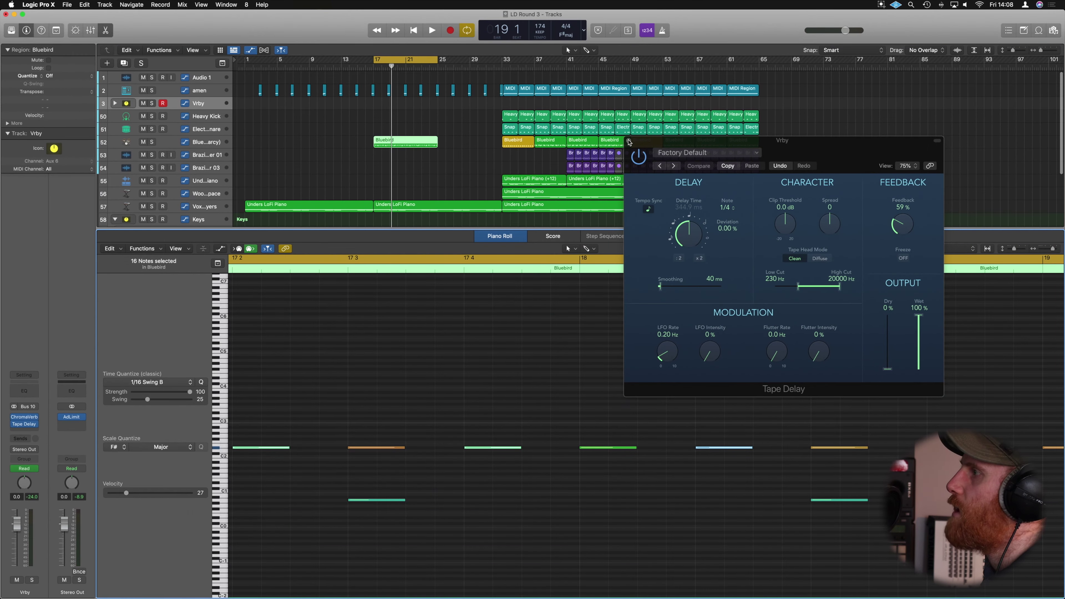
click(629, 141)
click(220, 249)
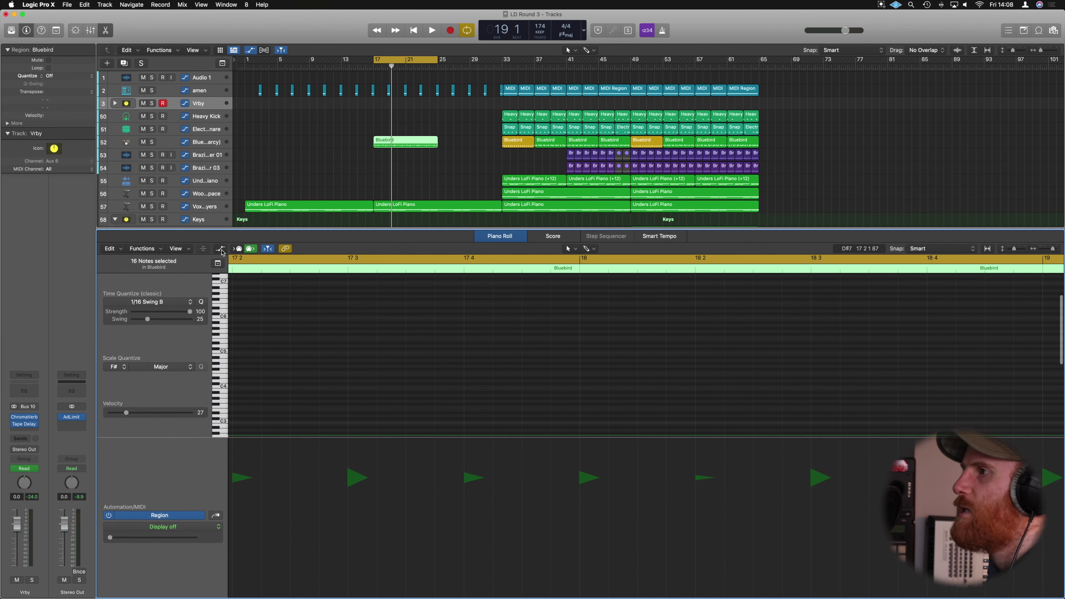
drag(439, 229, 461, 137)
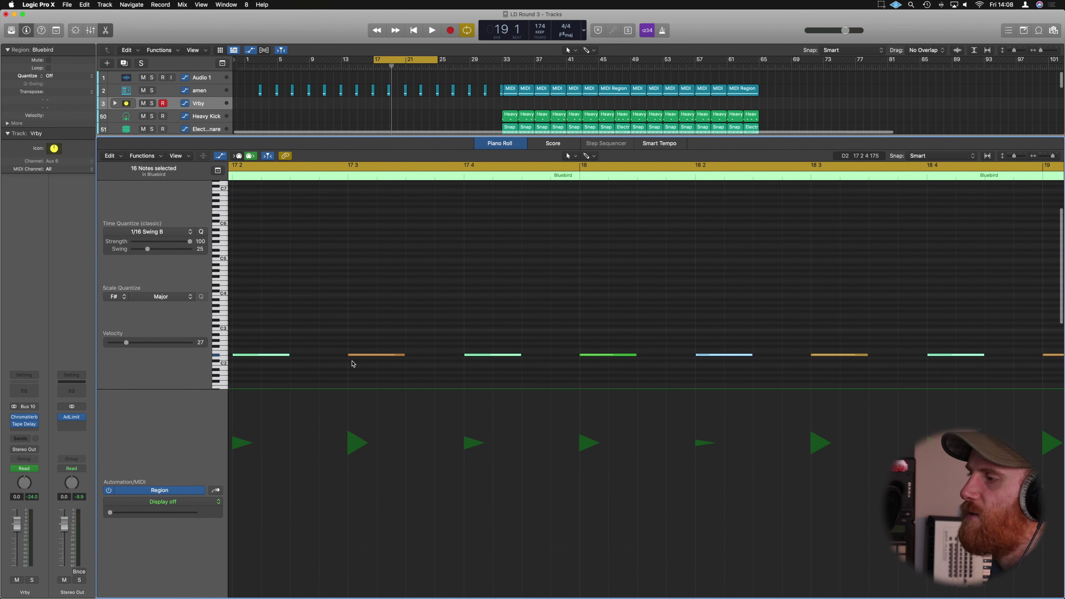
scroll(379, 269, down, 10)
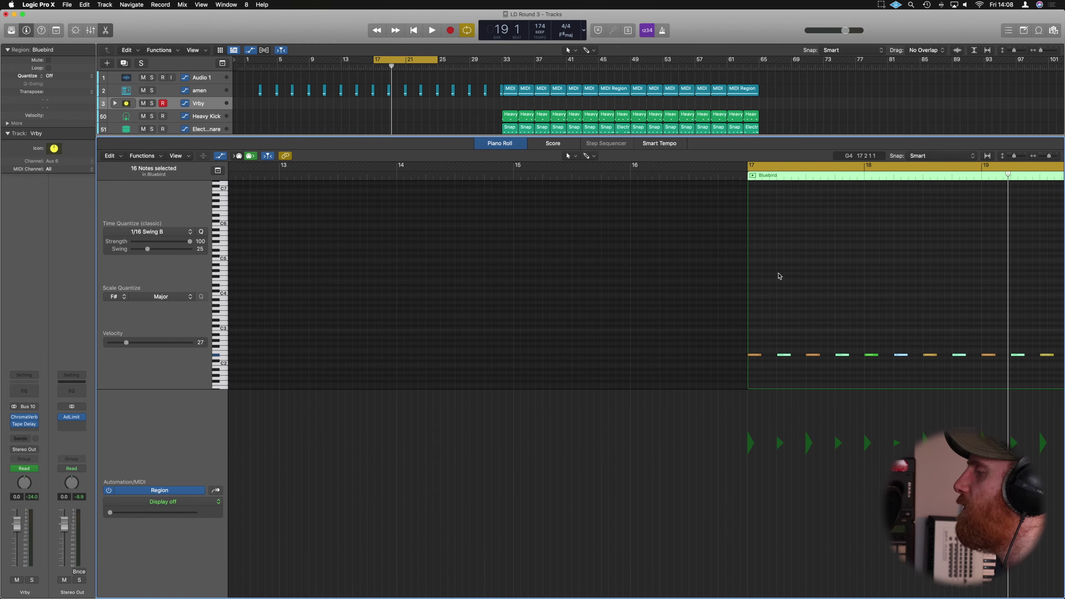
scroll(779, 276, right, 8)
scroll(779, 276, down, 4)
scroll(780, 276, down, 3)
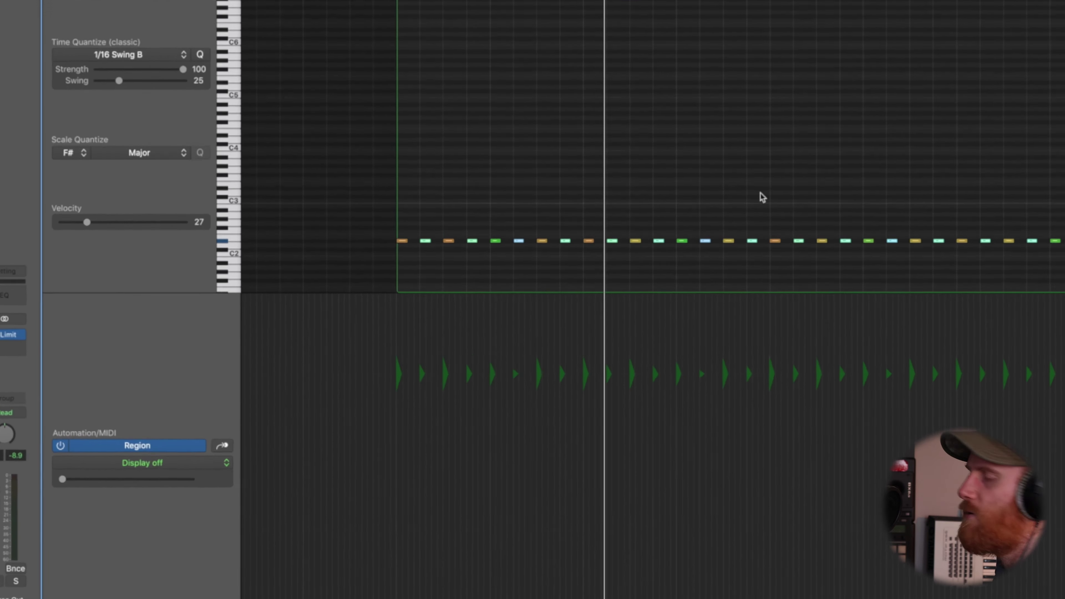
Step: Display Note Velocity in the Automation/MIDI area of the Bluebird region
click(141, 439)
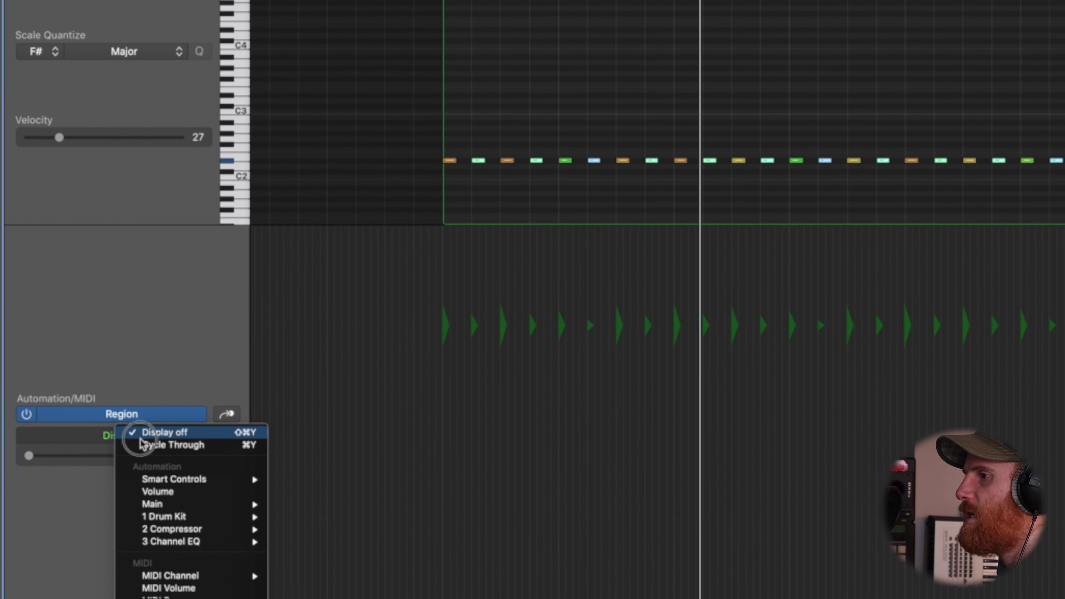
scroll(221, 552, down, 5)
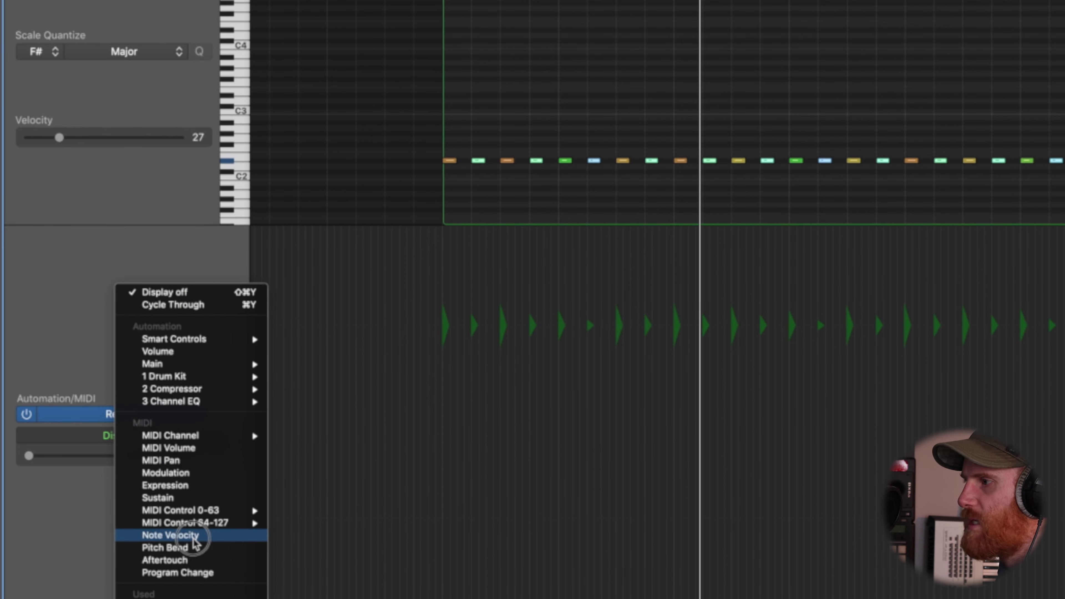
click(207, 536)
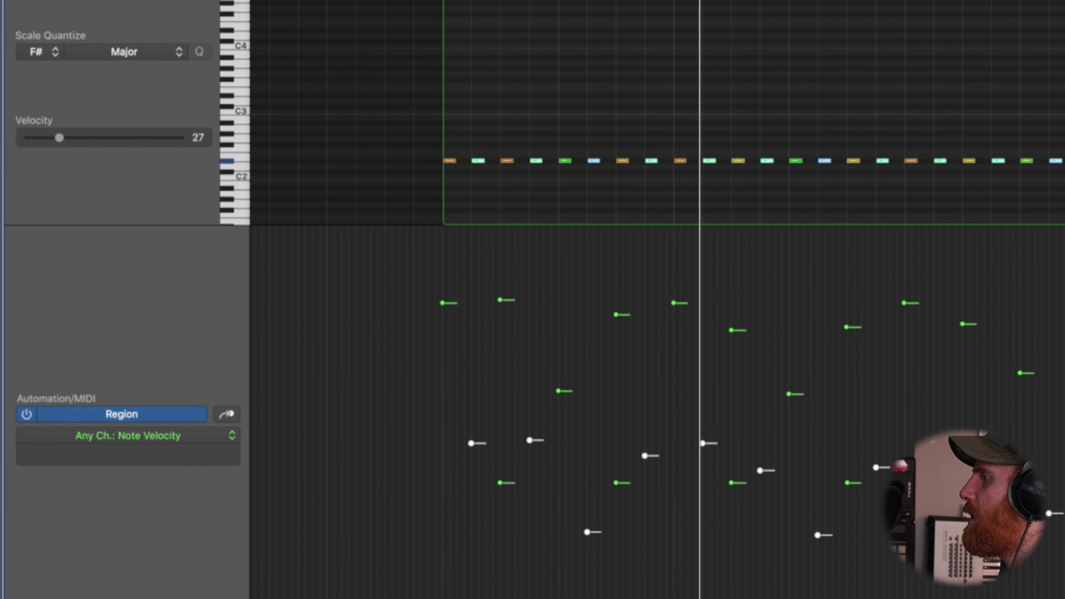
Step: Lower the velocities of all the higher-pitched notes in the stretched Bluebird region together
drag(829, 360, 450, 144)
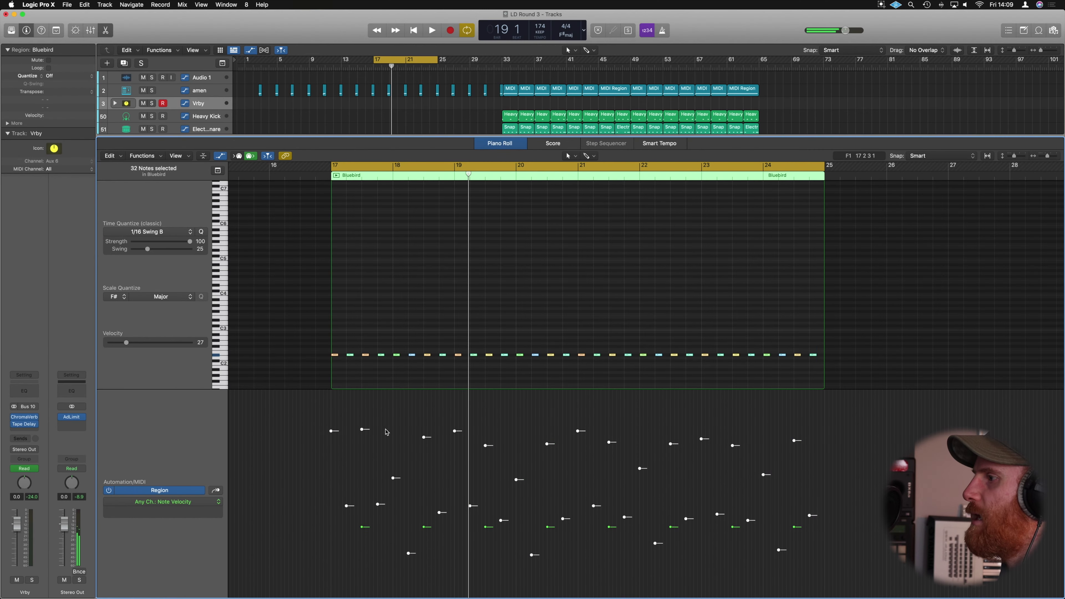
key(super+Down)
key(super+Down)
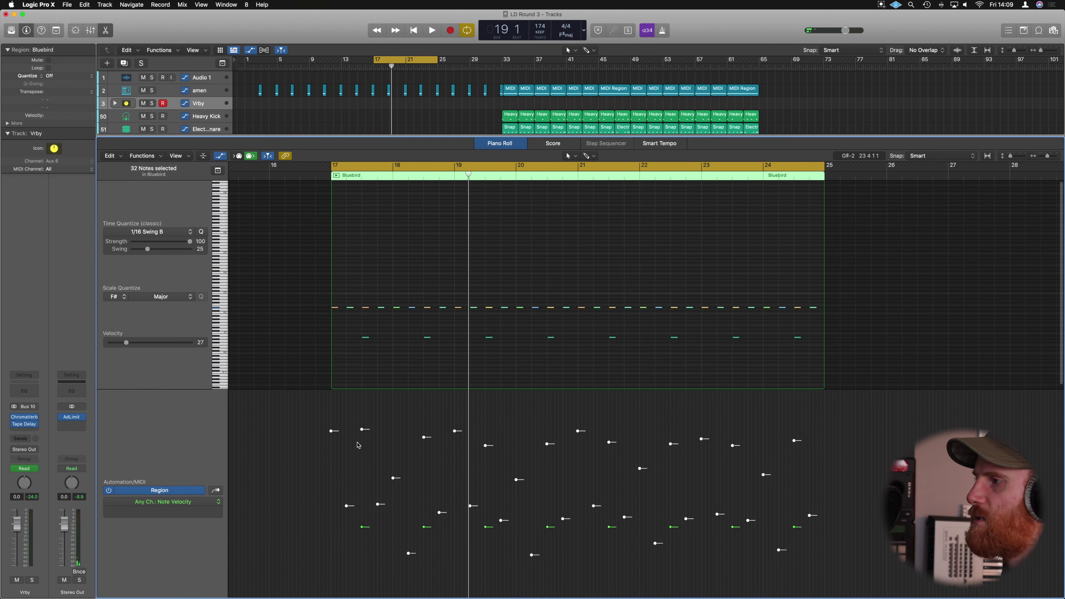
drag(363, 434, 366, 467)
Step: Lower the velocity of the first note at bar 17 on its own and deselect it
click(334, 302)
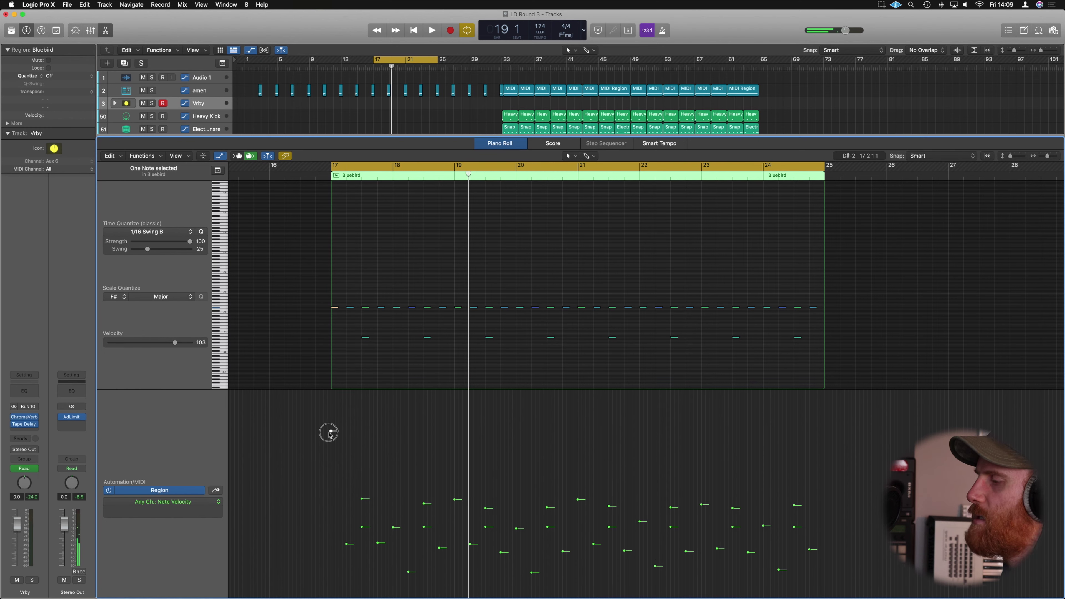
drag(330, 434, 332, 517)
click(335, 455)
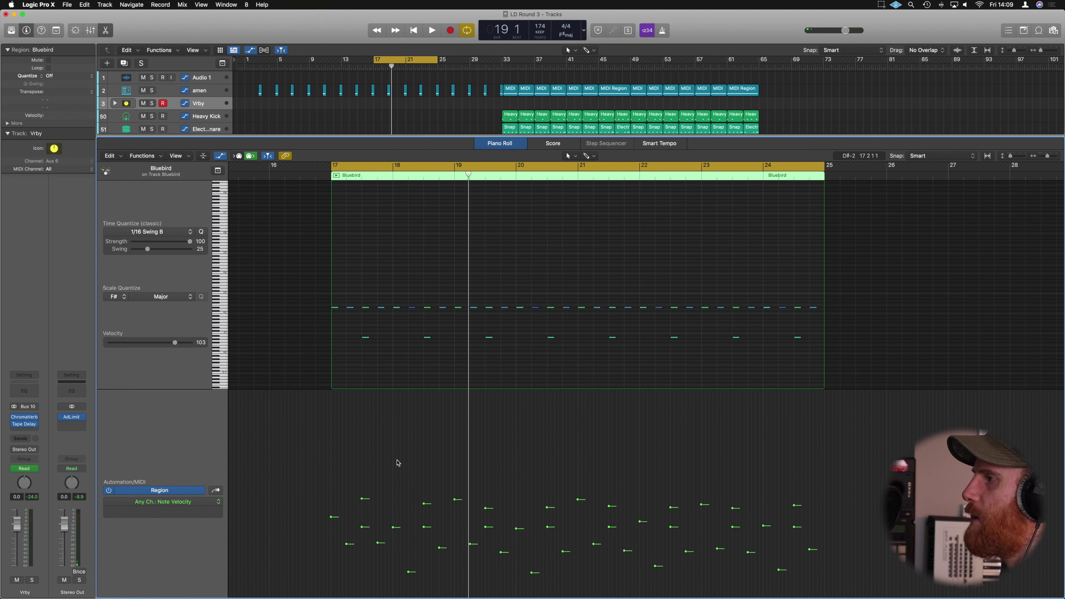
Step: Play back the Bluebird pattern to check the softened velocities, and close the Piano Roll
key(space)
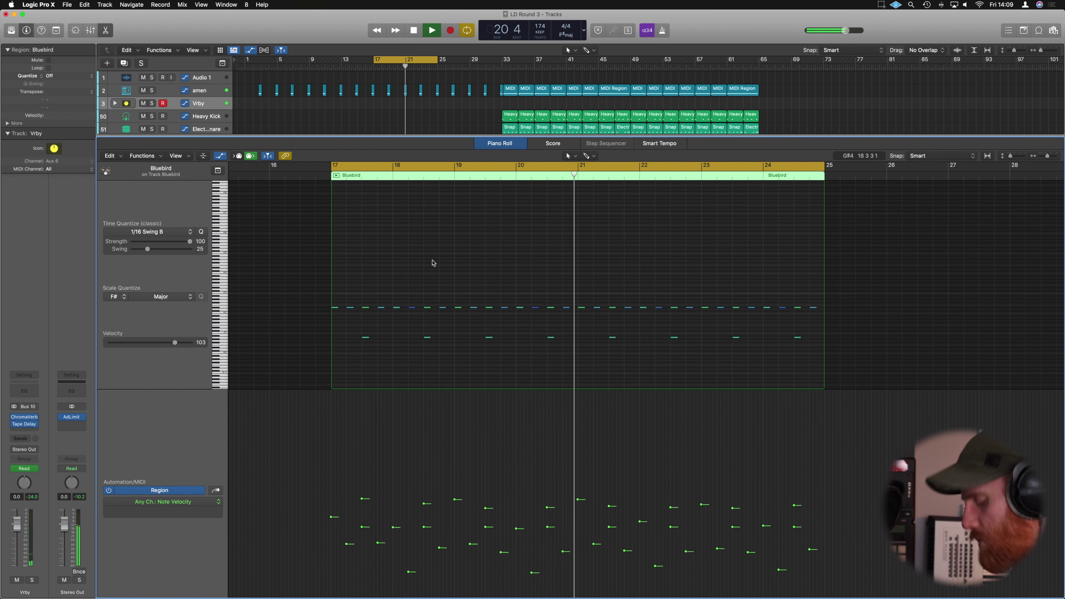
key(e)
key(space)
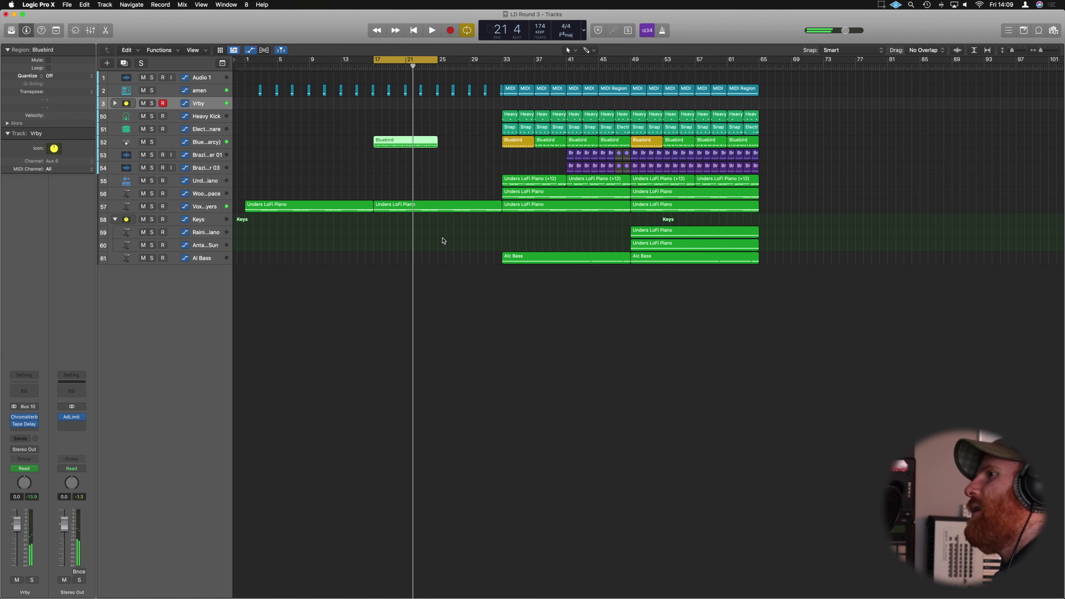
Step: Select the Bluebird drum track, show track automation with taller tracks, and briefly open its Channel EQ to check the low-cut filter
click(163, 144)
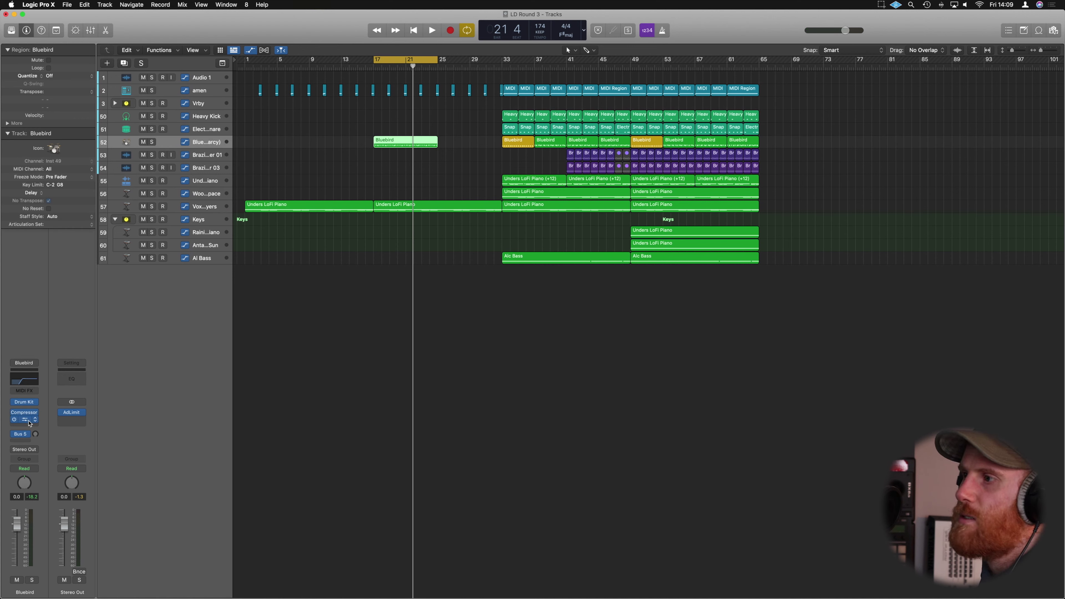
key(super+Down)
key(super+Down)
key(super+Down)
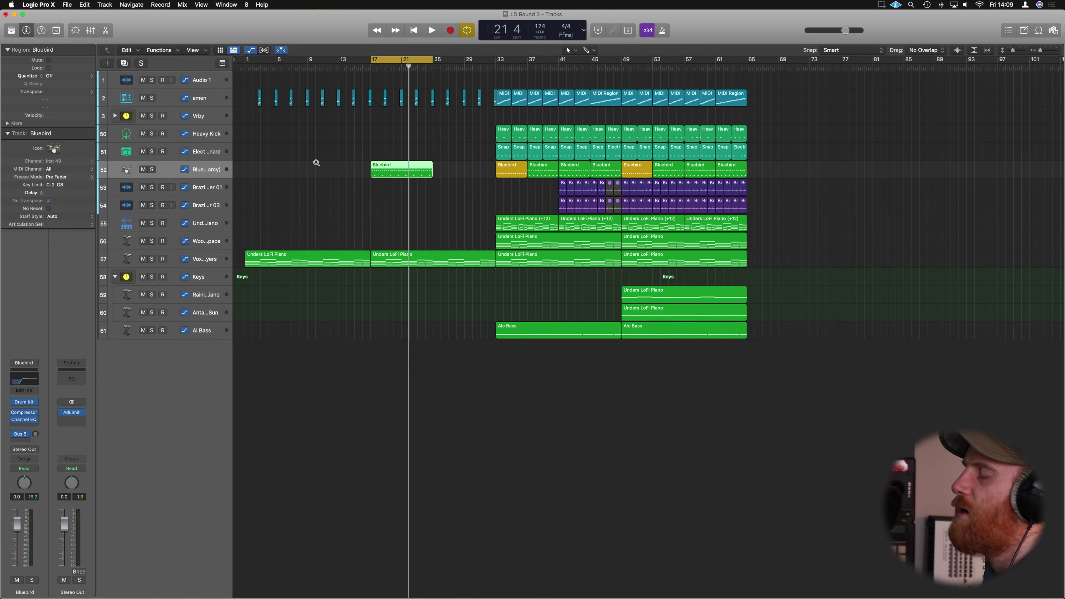
key(a)
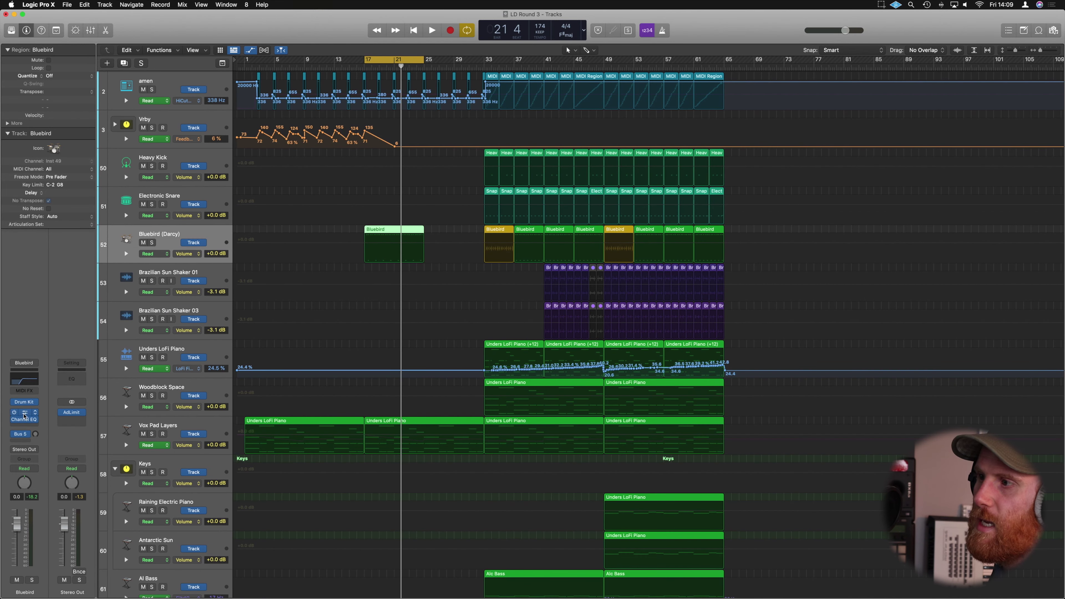
click(24, 420)
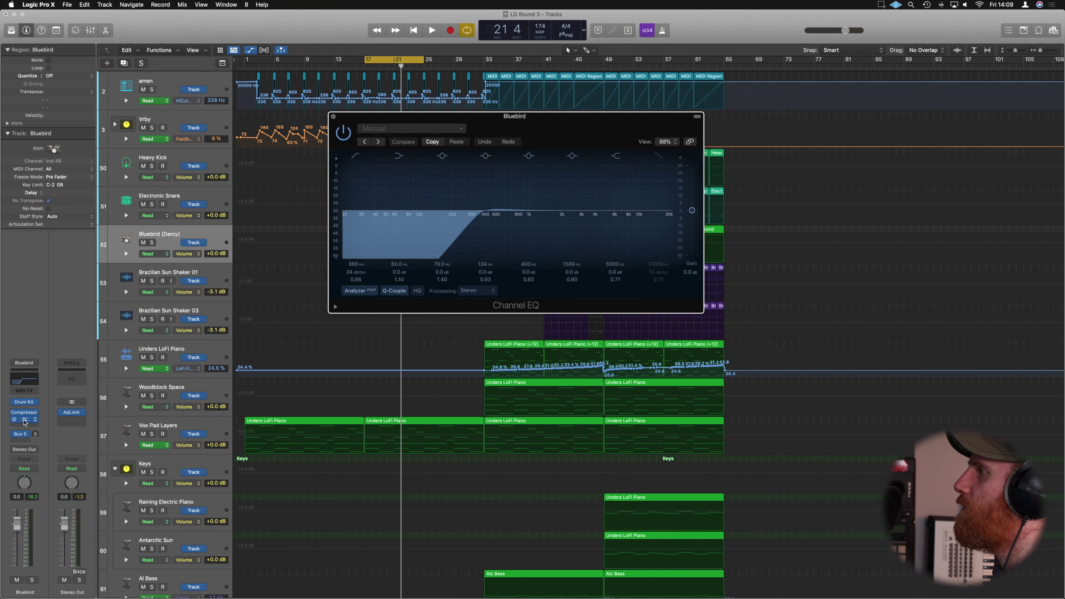
click(25, 421)
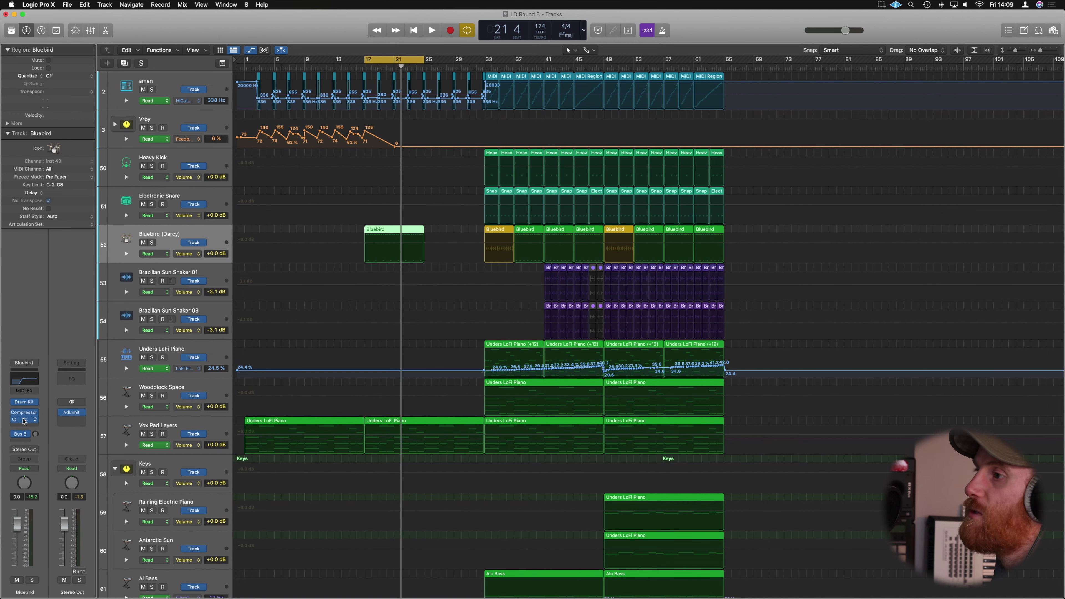
Step: Turn on the high-cut filter in the Bluebird track's Channel EQ and close the plug-in
click(24, 420)
click(657, 157)
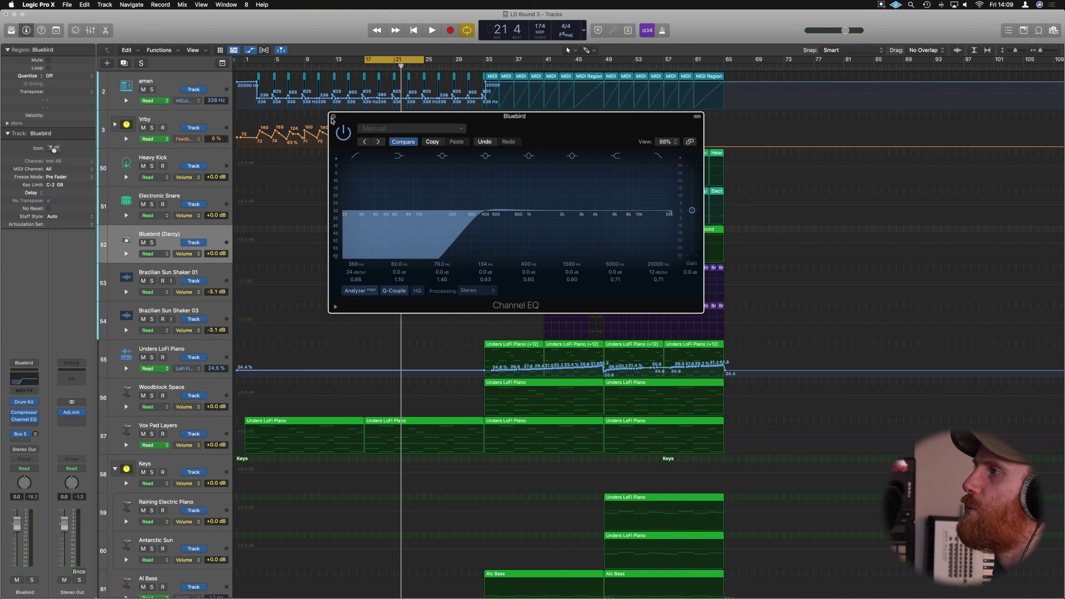
click(333, 116)
Step: Show the Channel EQ's high-cut frequency automation on the Bluebird track and lower a cutoff point at the region's end near bar 25
click(199, 257)
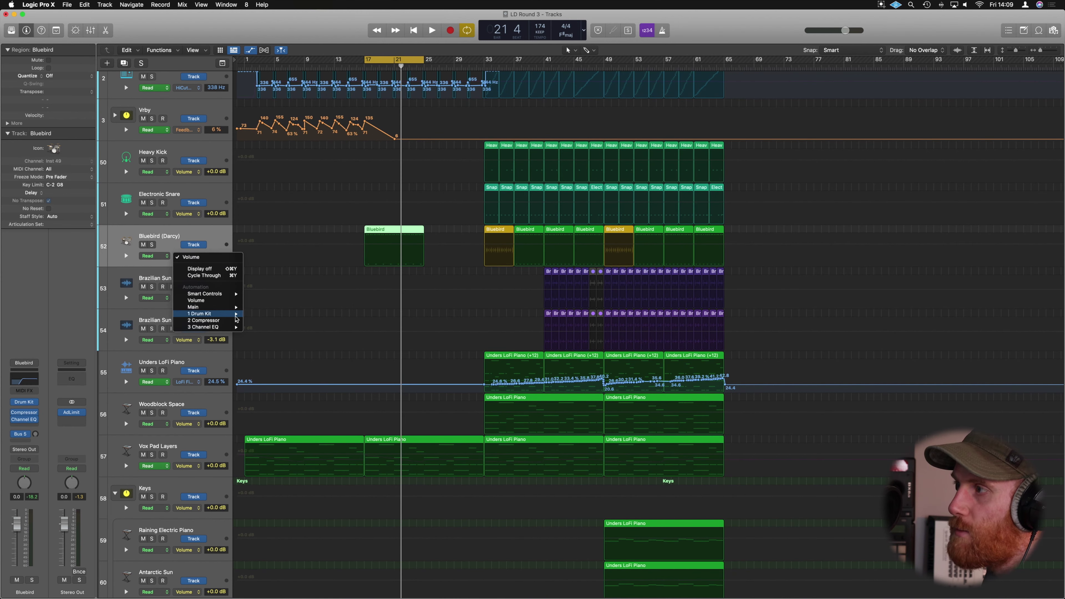
mouse_move(224, 322)
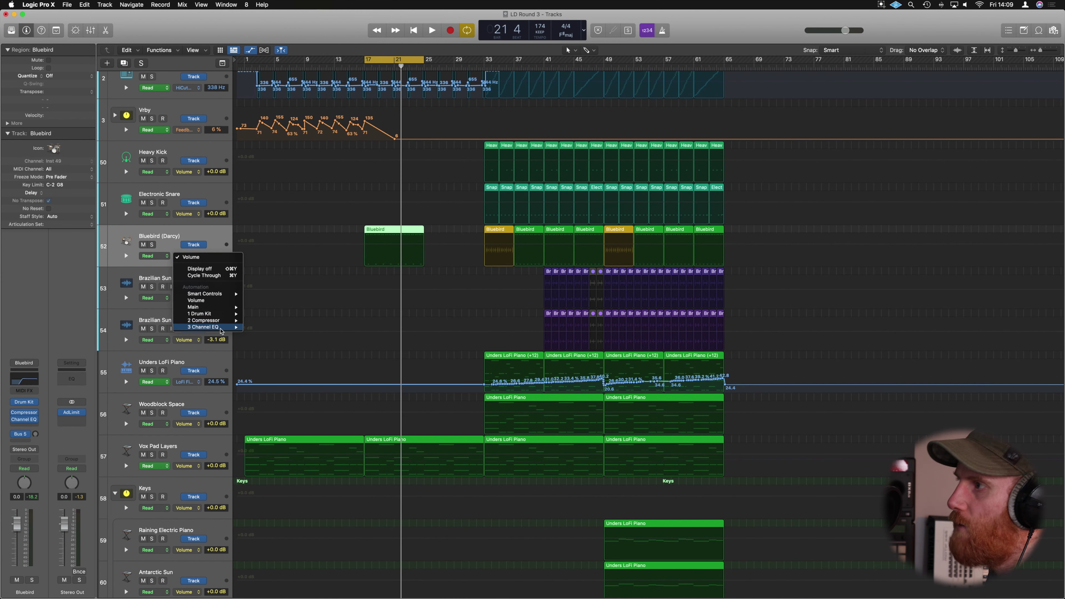
click(272, 436)
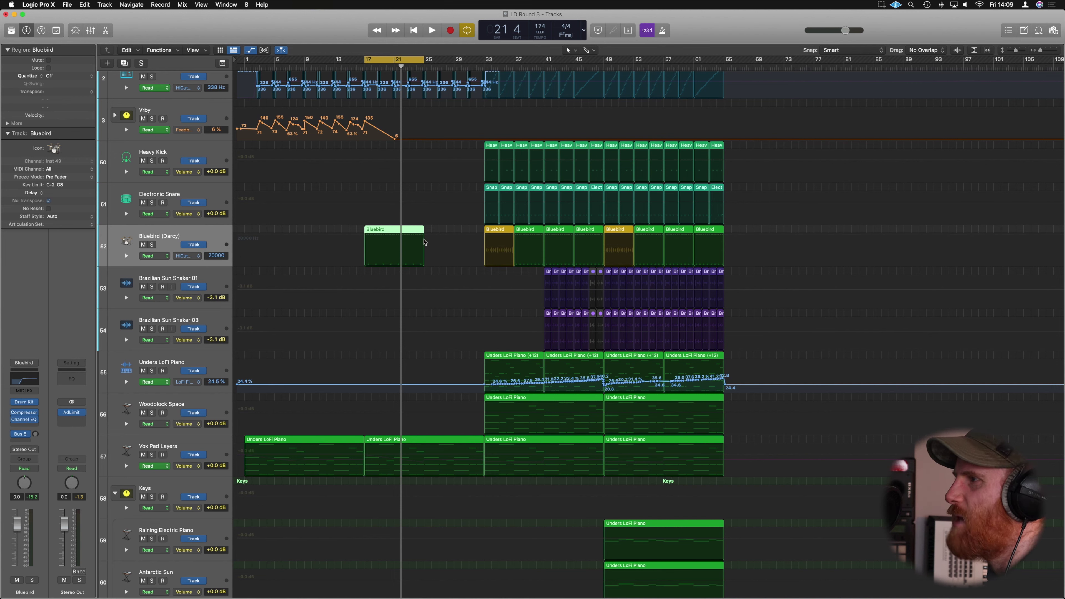
click(478, 237)
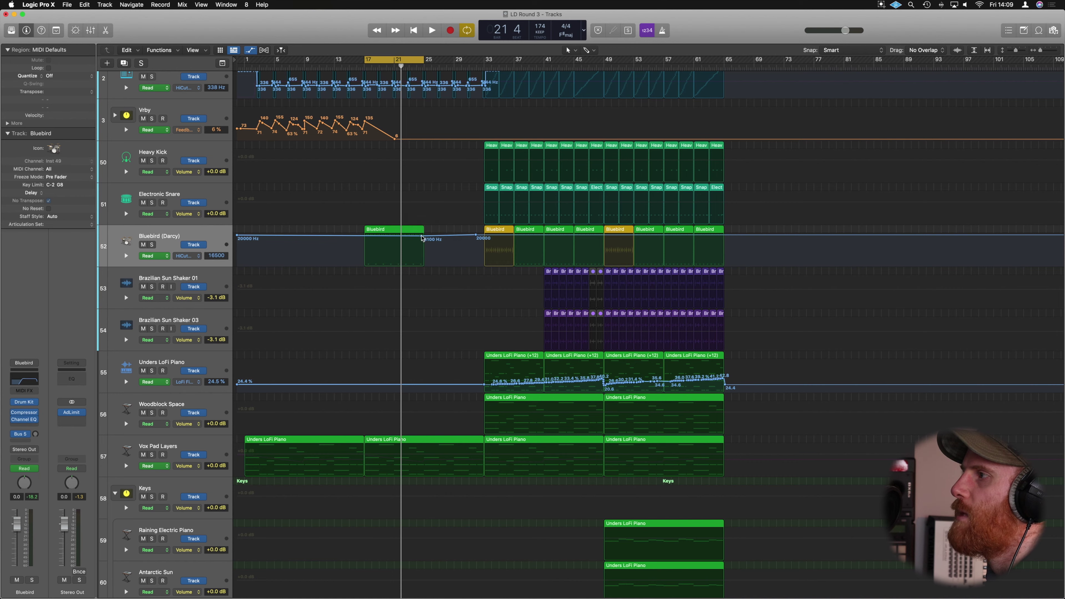
drag(424, 238, 424, 247)
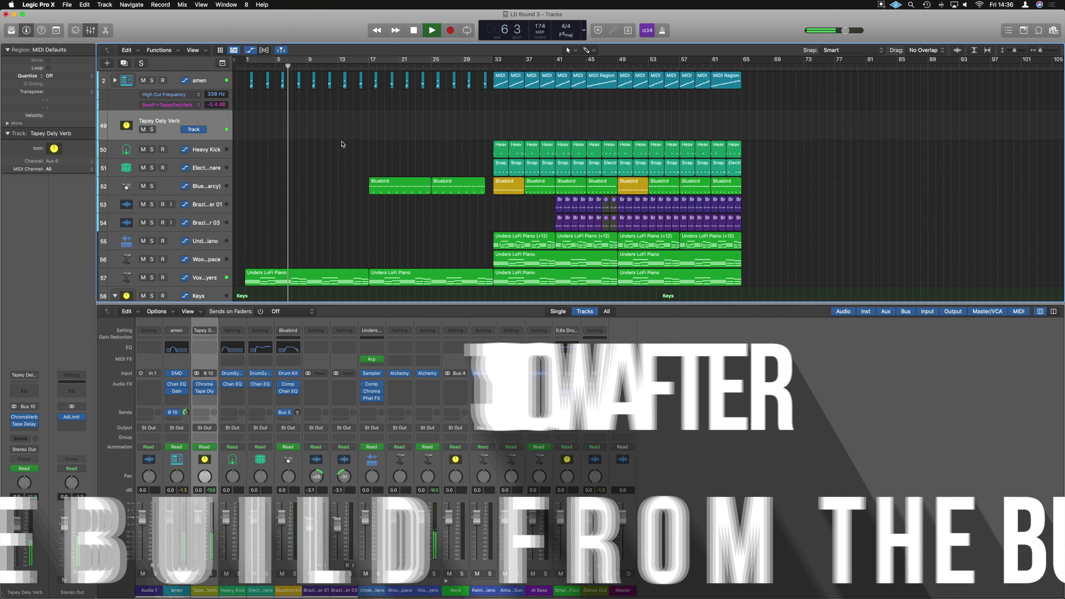
Step: Raise the Bluebird Kit's high-cut automation points to 845 Hz at bar 17, 1320 Hz at bar 25 and 3140 Hz near bar 32
key(super+Up)
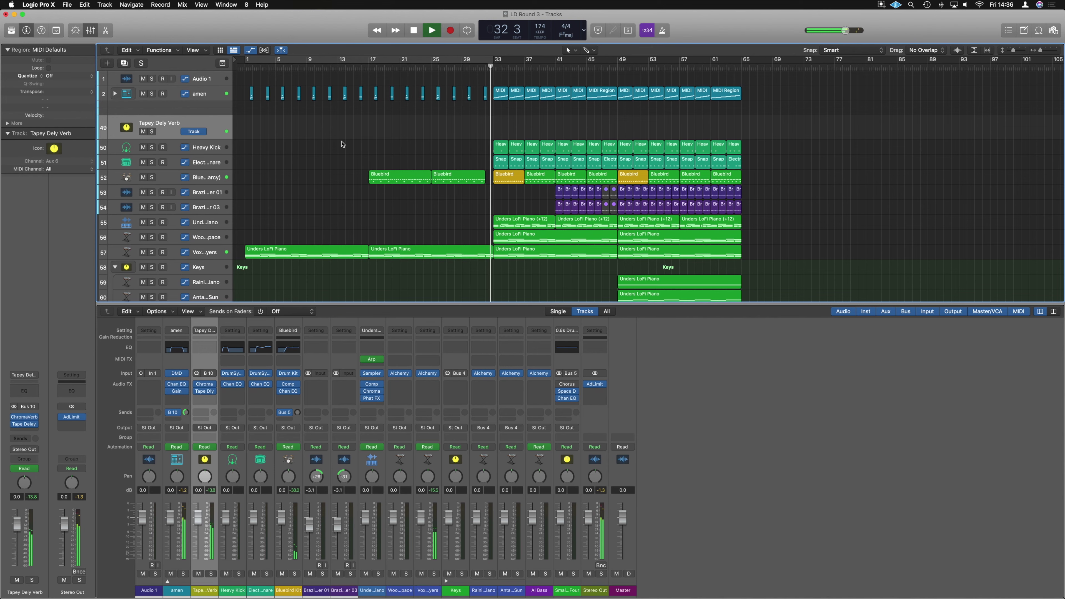
key(space)
key(a)
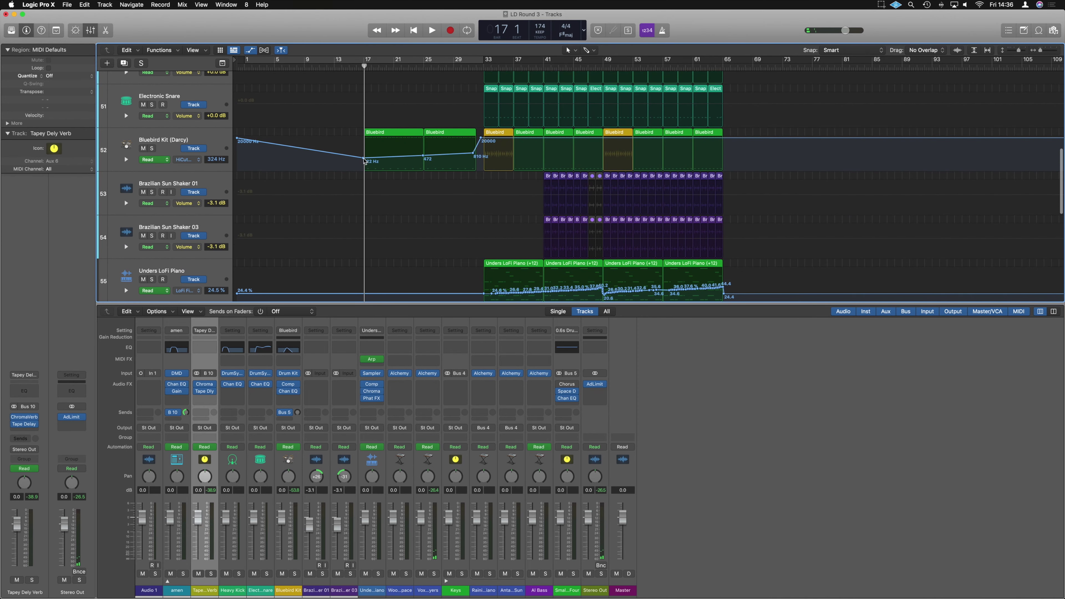
drag(364, 160, 473, 147)
key(space)
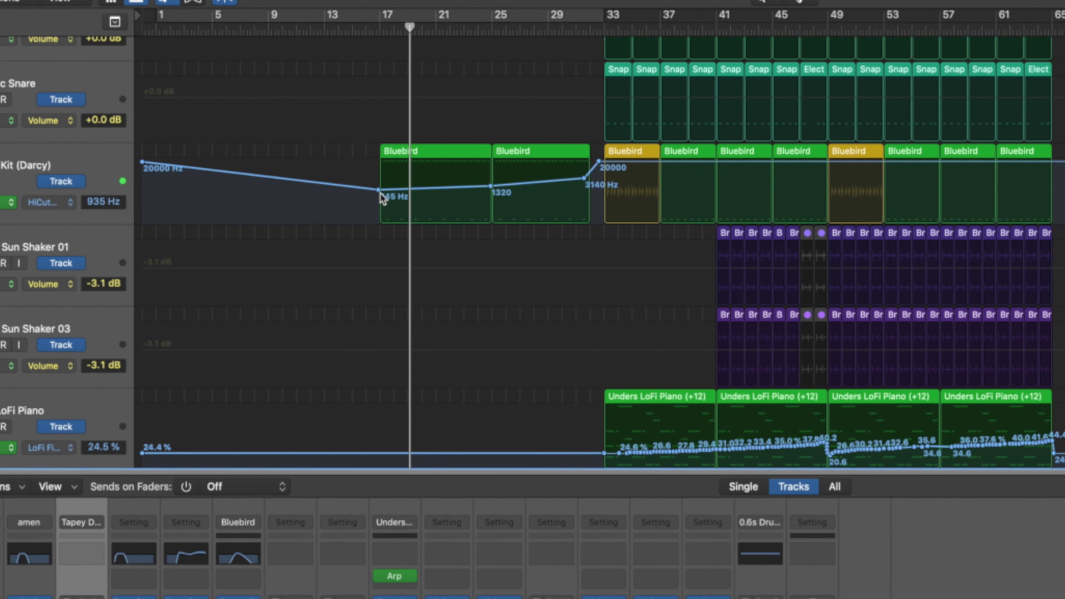
click(379, 190)
Step: Select both intro Bluebird regions between bars 17 and 32 and join them into one region
click(435, 151)
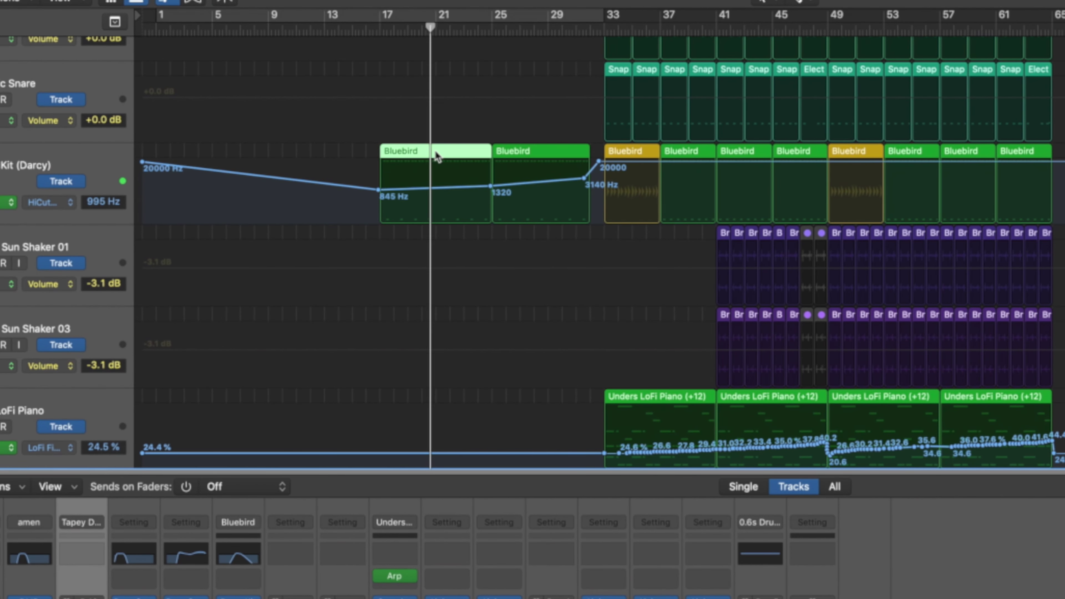
click(522, 151)
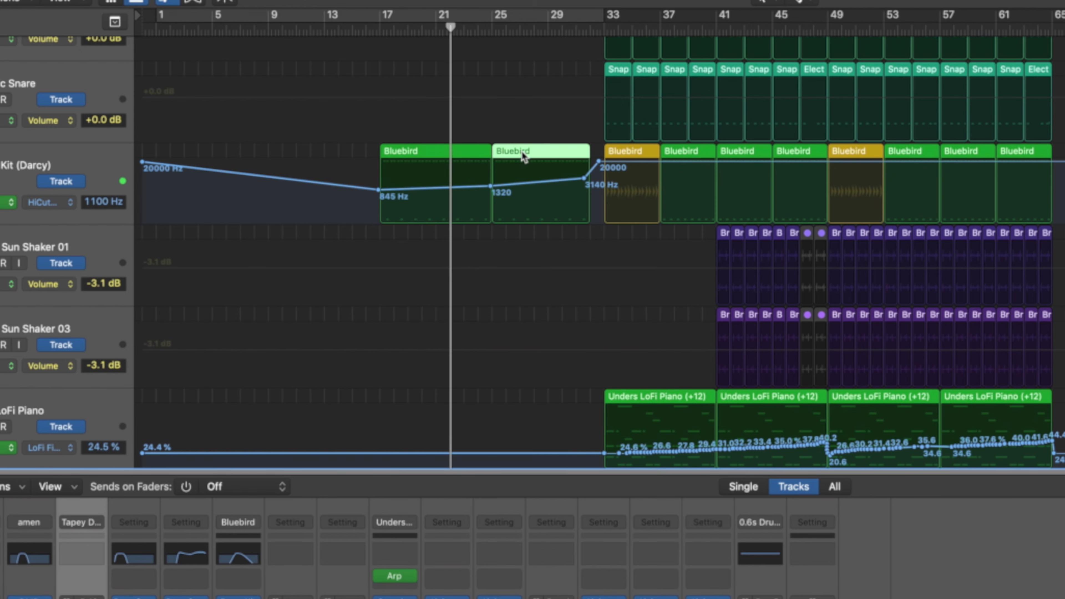
shift+click(471, 151)
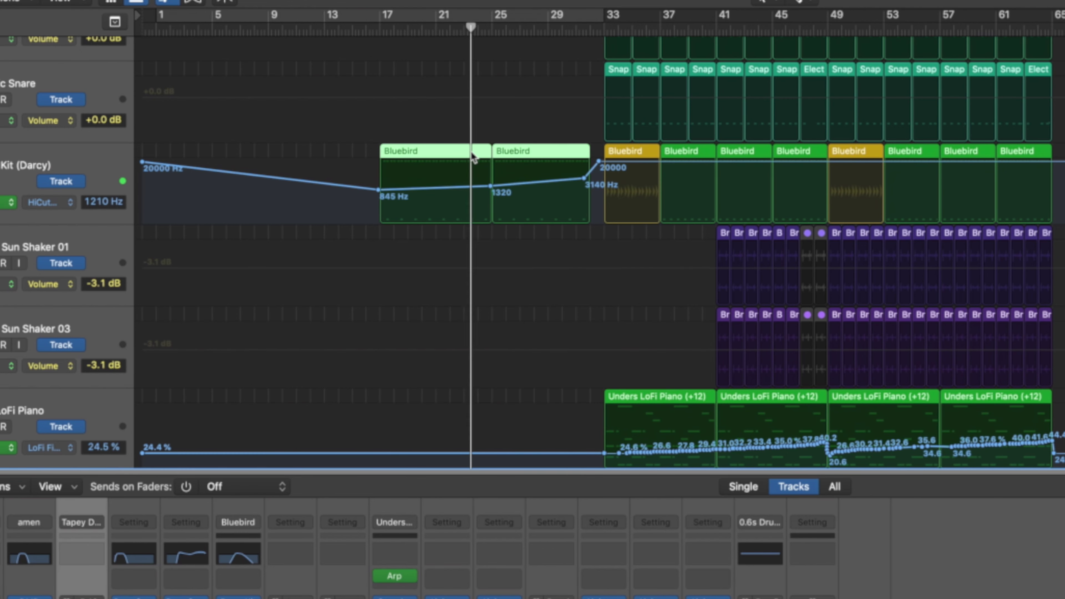
click(471, 152)
key(super+j)
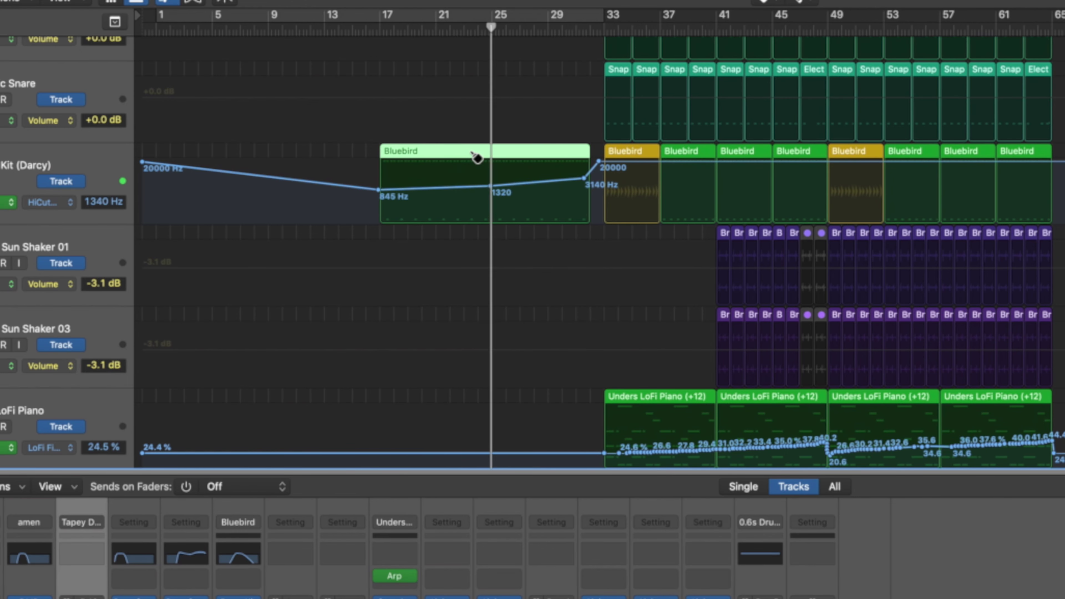
Step: Open the joined Bluebird region in the Piano Roll and listen through to bar 33
double_click(471, 151)
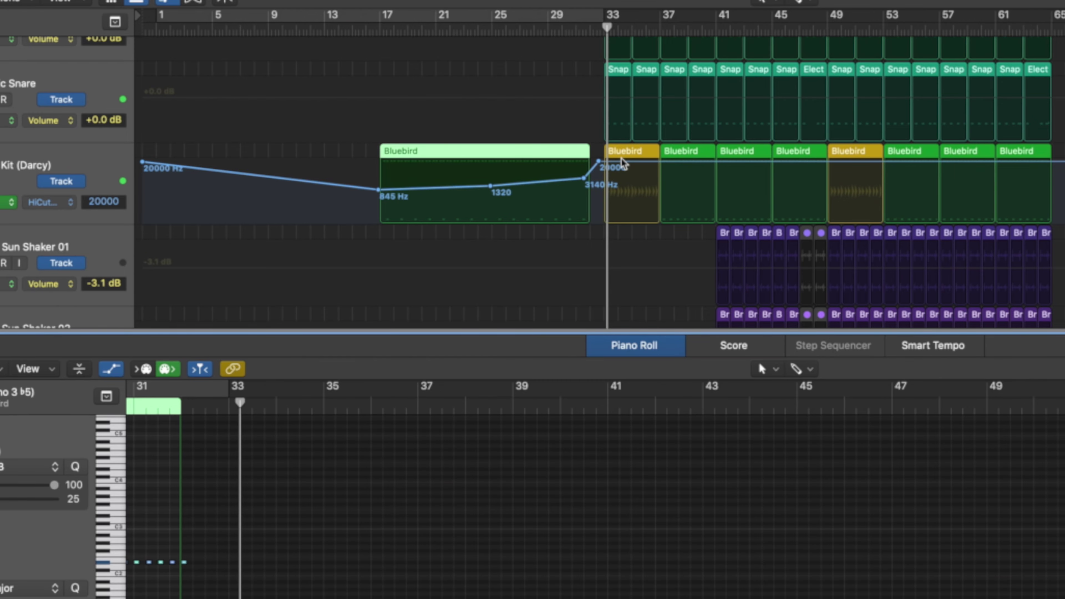
key(a)
key(space)
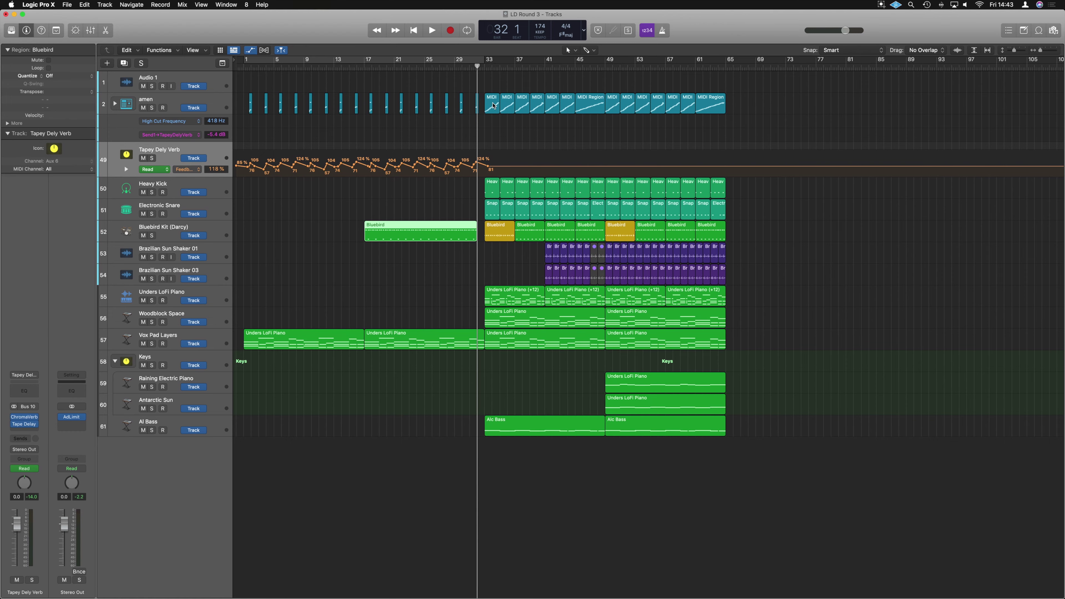
Step: Automate the amen track's Tapey Dely Verb send to fall from -5.5 dB to minus infinity at bar 33
scroll(349, 123, right, 3)
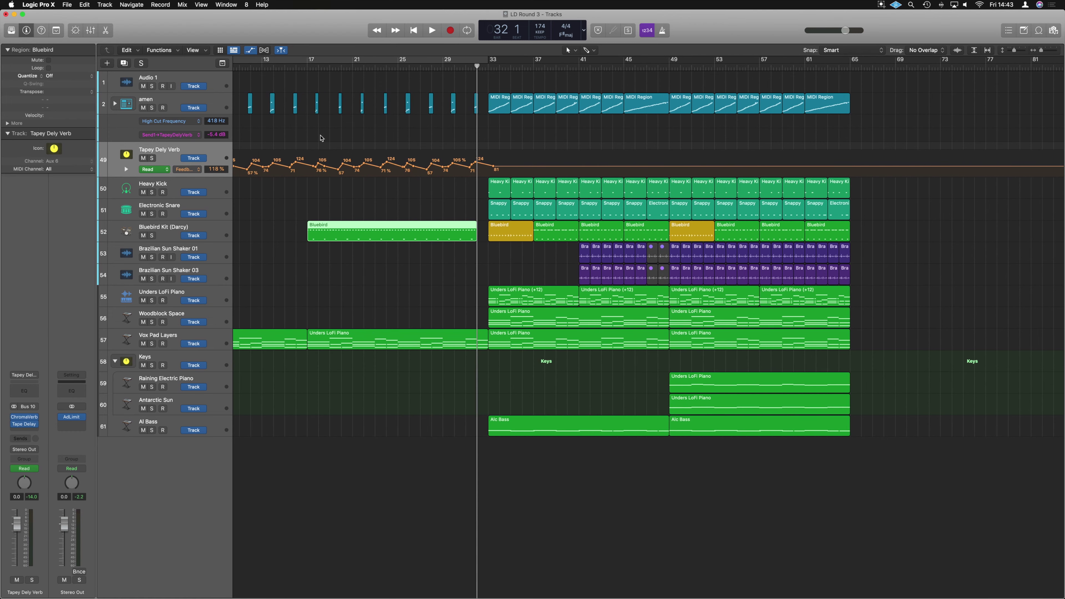
scroll(335, 136, up, 6)
scroll(339, 137, up, 4)
scroll(339, 137, up, 4)
scroll(339, 137, left, 1)
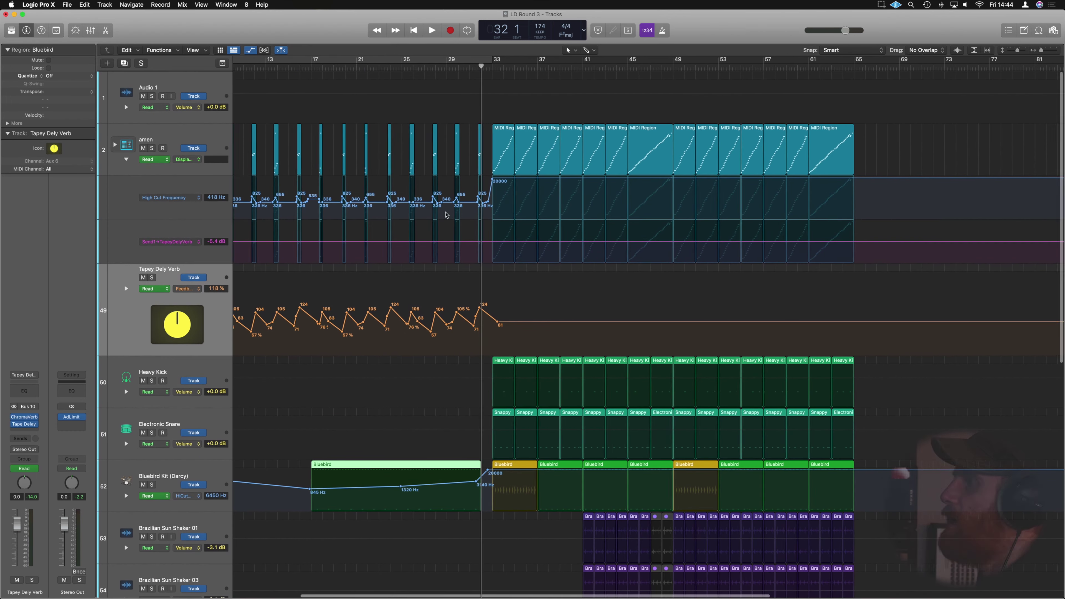
drag(516, 243, 519, 261)
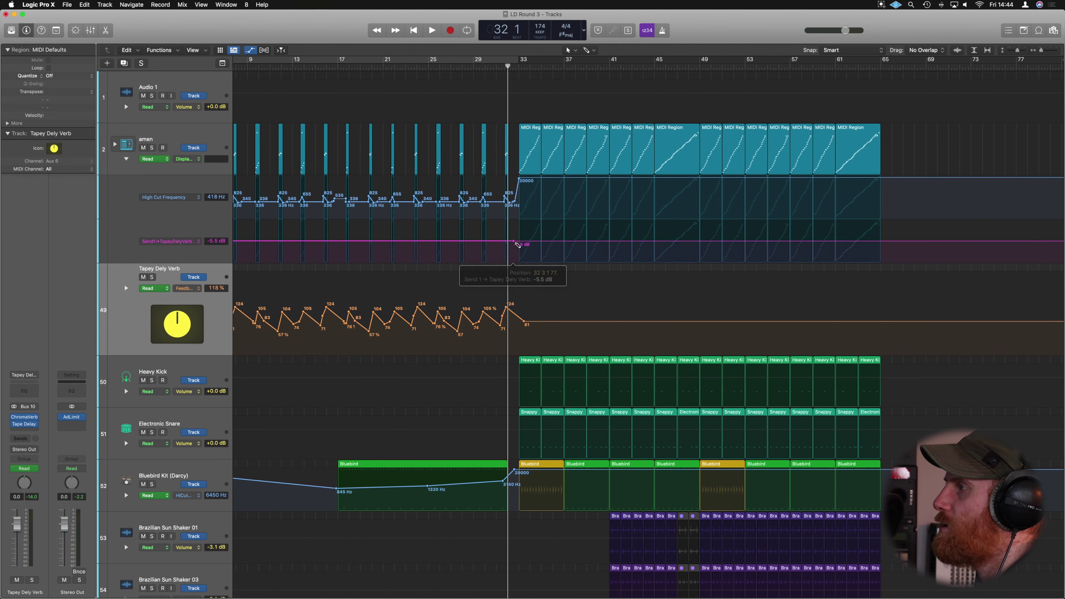
scroll(480, 191, right, 3)
scroll(480, 191, left, 5)
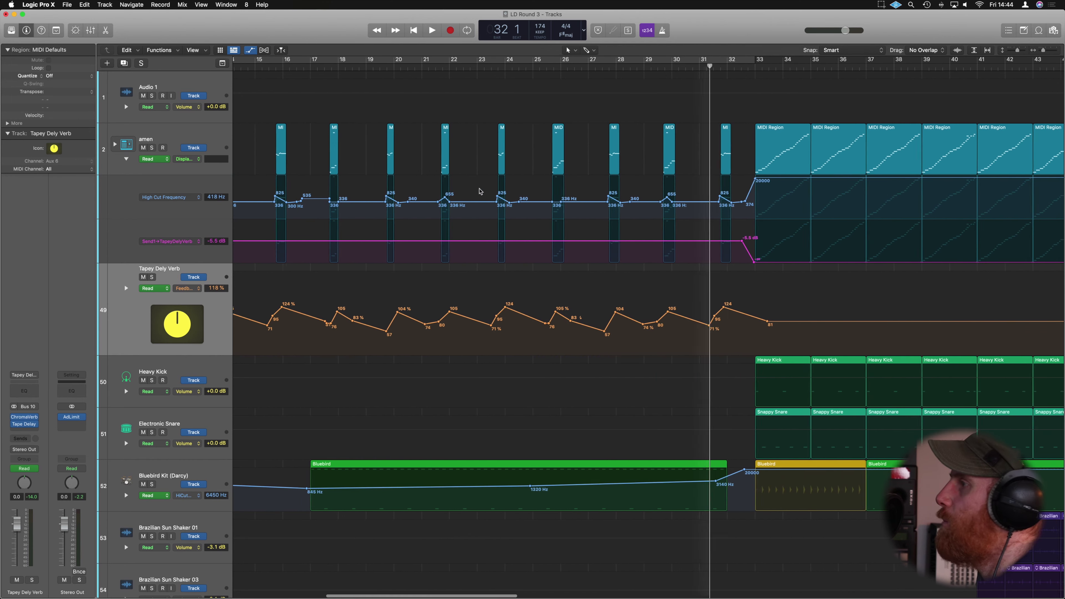
scroll(475, 189, left, 5)
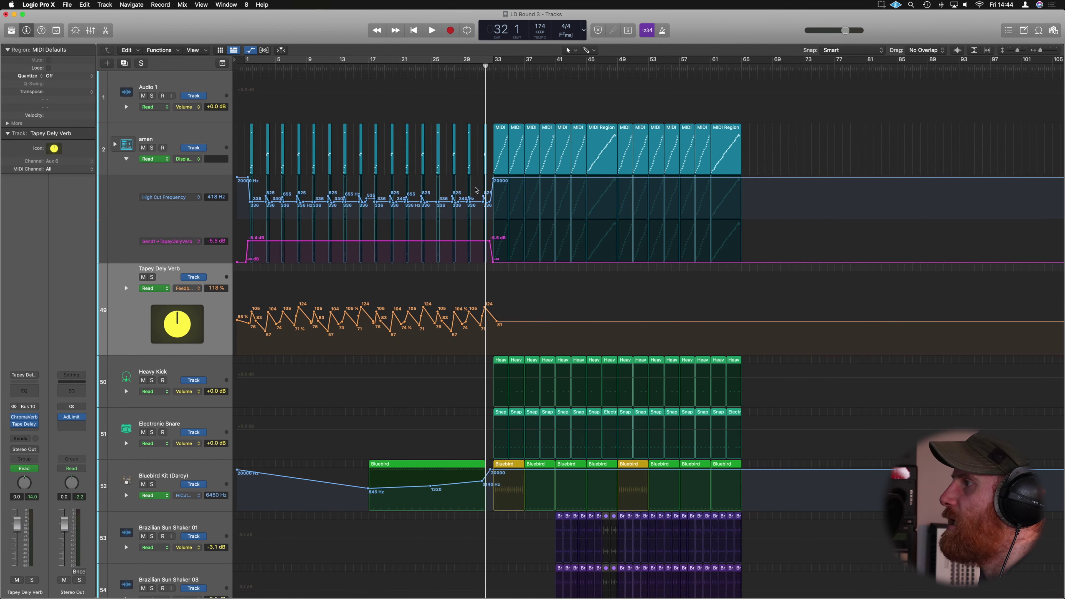
Step: Lengthen the short amen regions from bar 17 onward progressively, extending the one starting in bar 29 to just over two bars
key(super+Up)
key(super+Up)
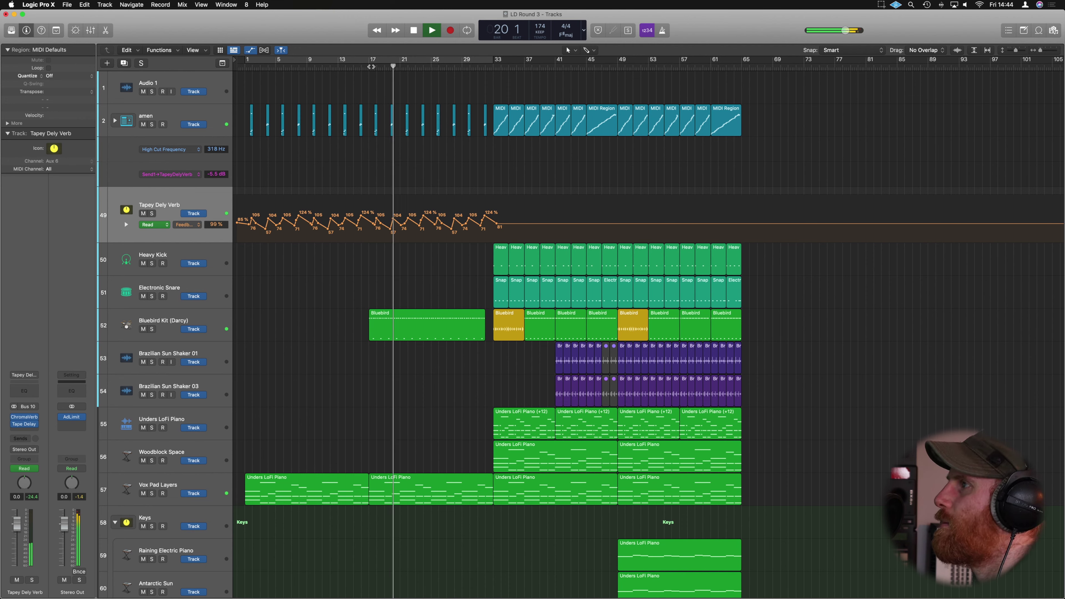
scroll(394, 112, up, 5)
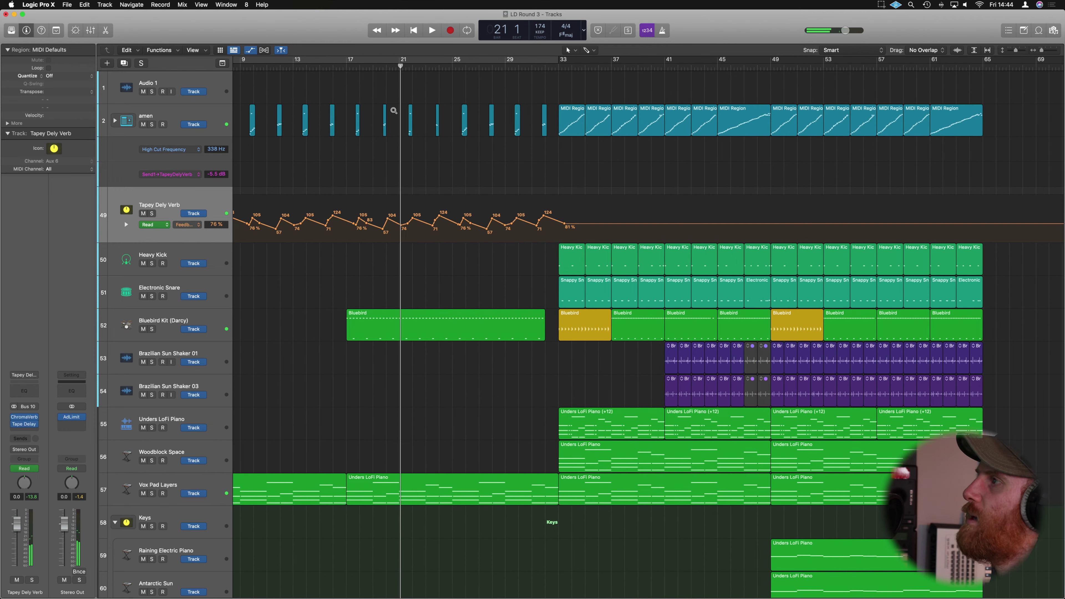
scroll(416, 121, down, 4)
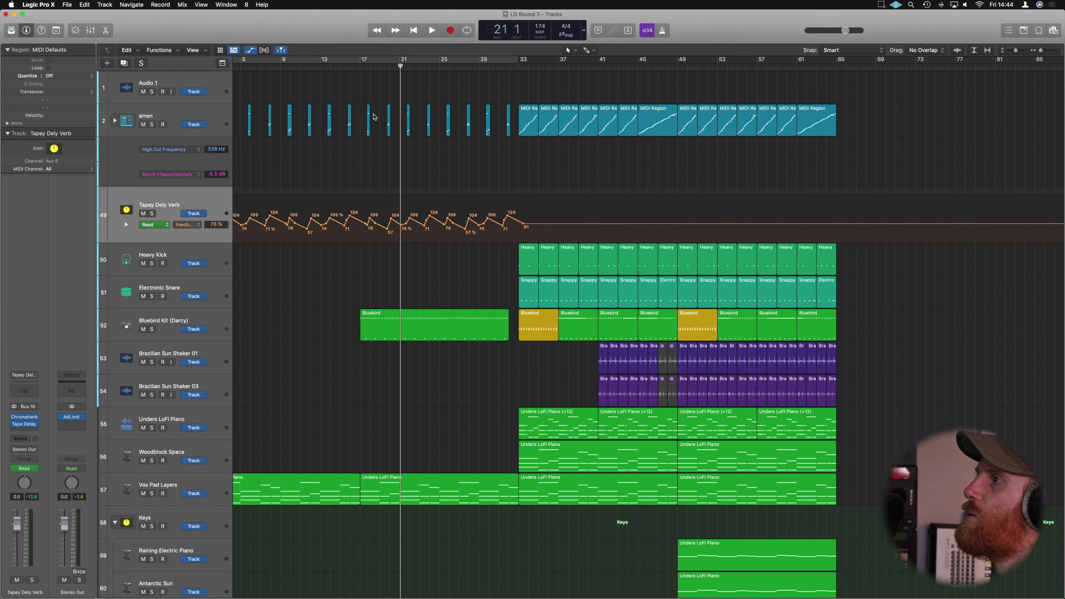
scroll(378, 127, up, 4)
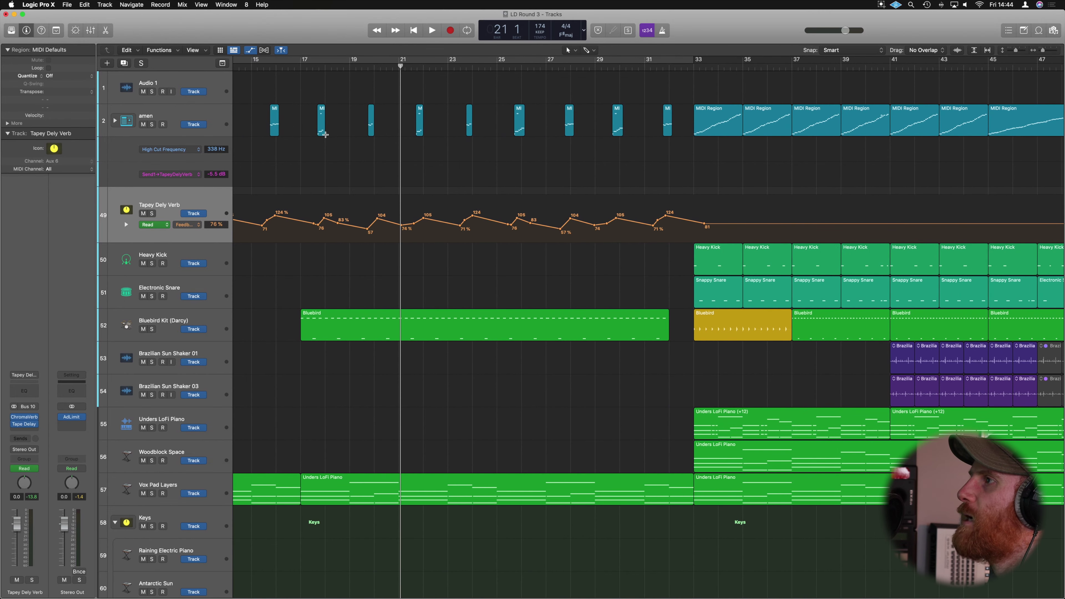
drag(324, 135, 366, 144)
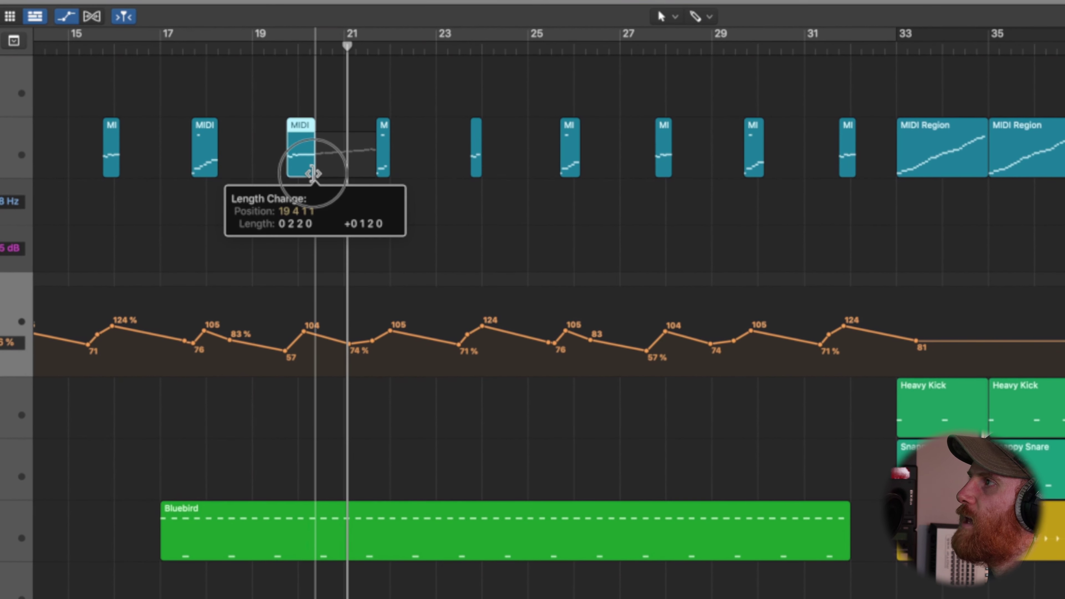
drag(313, 173, 320, 173)
drag(386, 175, 525, 173)
drag(579, 173, 732, 173)
drag(761, 174, 832, 174)
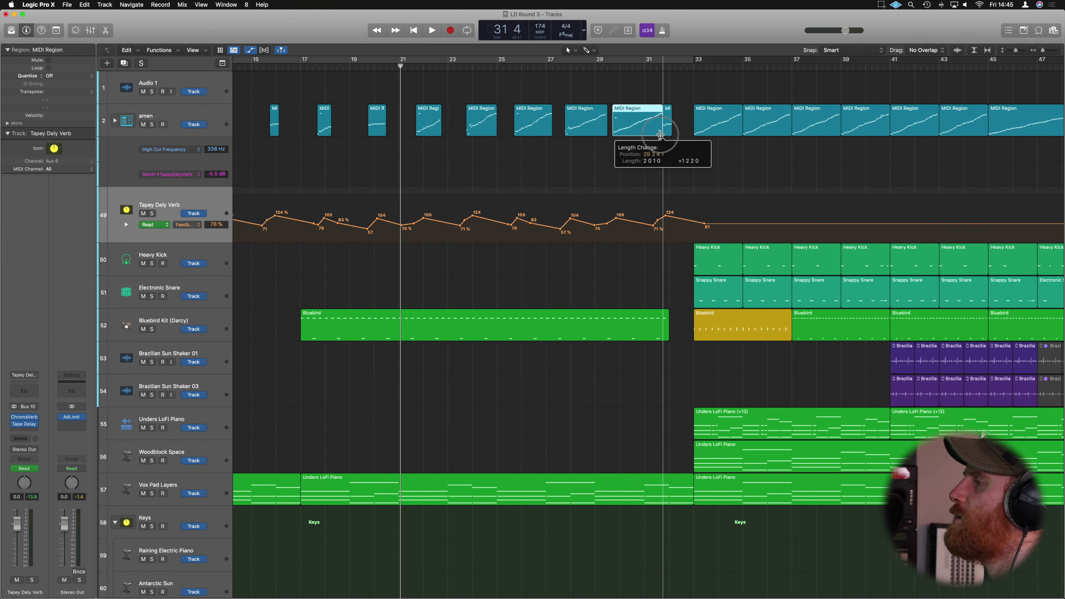
drag(660, 135, 661, 135)
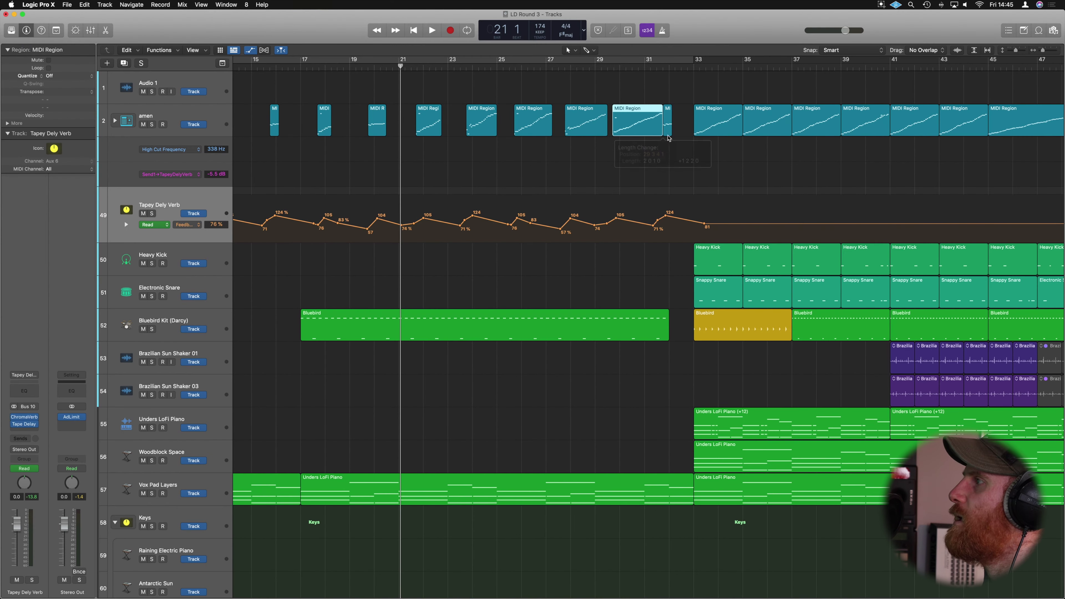
Step: Set the cycle range from bar 19 to bar 33 and play back the lengthened amen regions
ctrl+alt+click(555, 122)
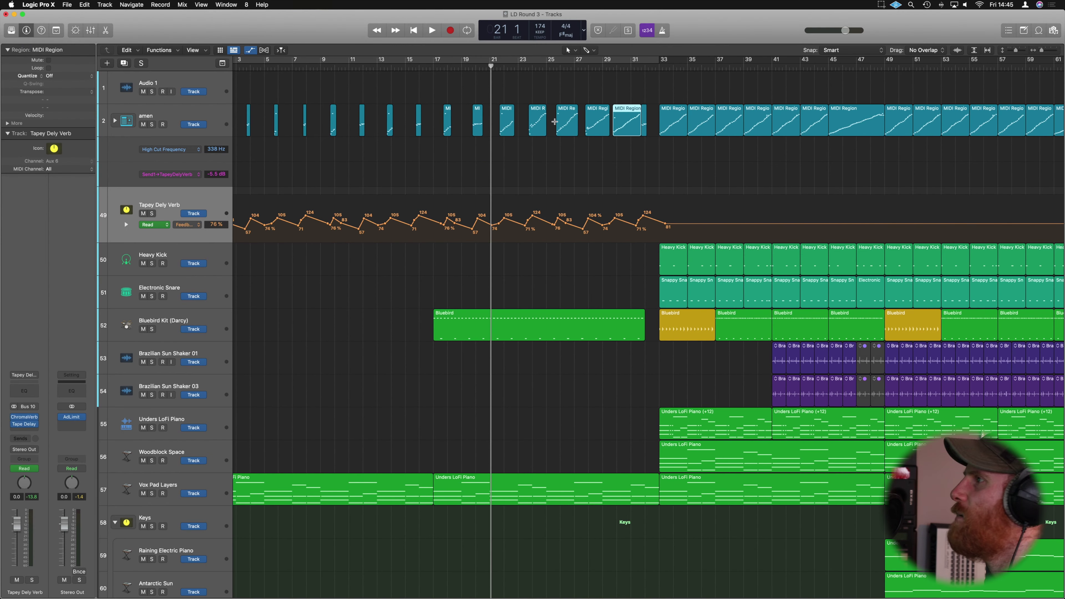
key(space)
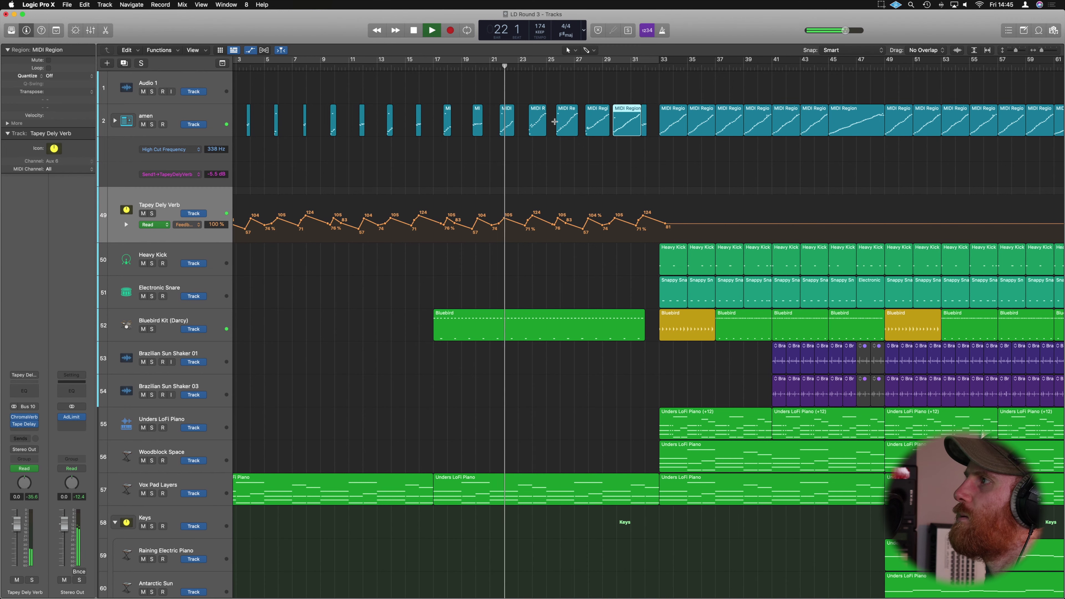
drag(465, 63, 703, 59)
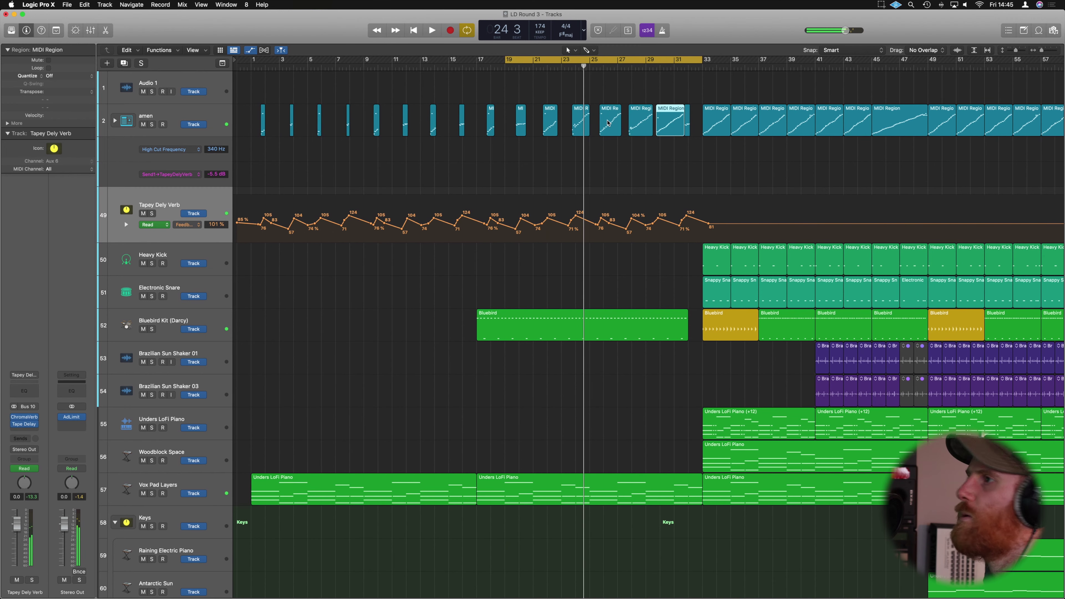
Step: Reshape the amen's High Cut Frequency automation across bars 19 to 32, peaking at 825 Hz near bar 20, 1320 Hz near bar 25 and 2520 Hz near bar 32
key(ctrl+z)
key(super+Right)
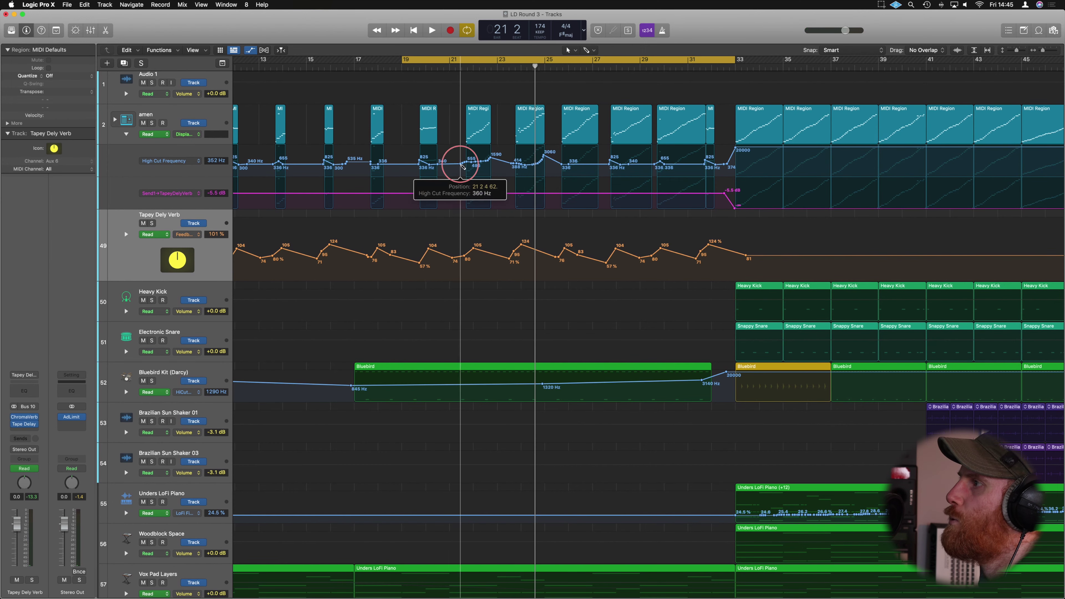
drag(436, 160, 434, 156)
click(415, 166)
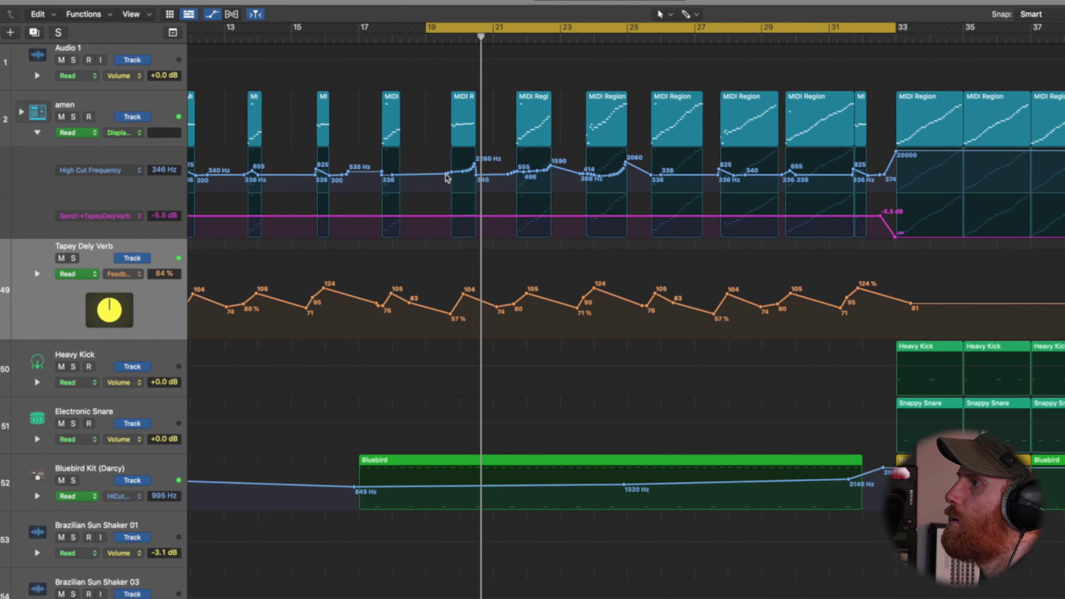
drag(462, 165, 421, 174)
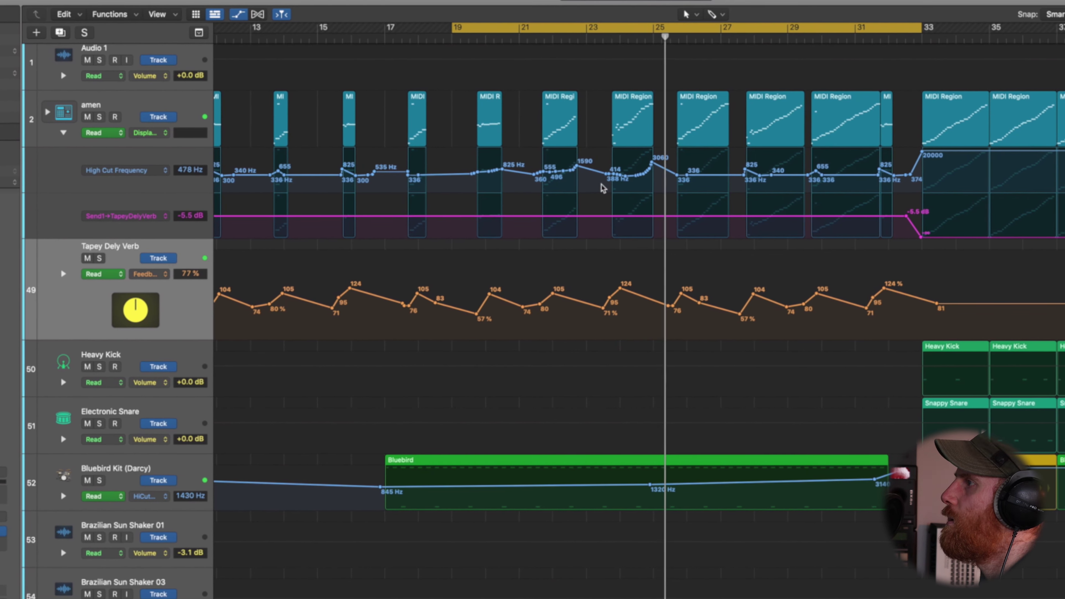
drag(657, 164, 651, 168)
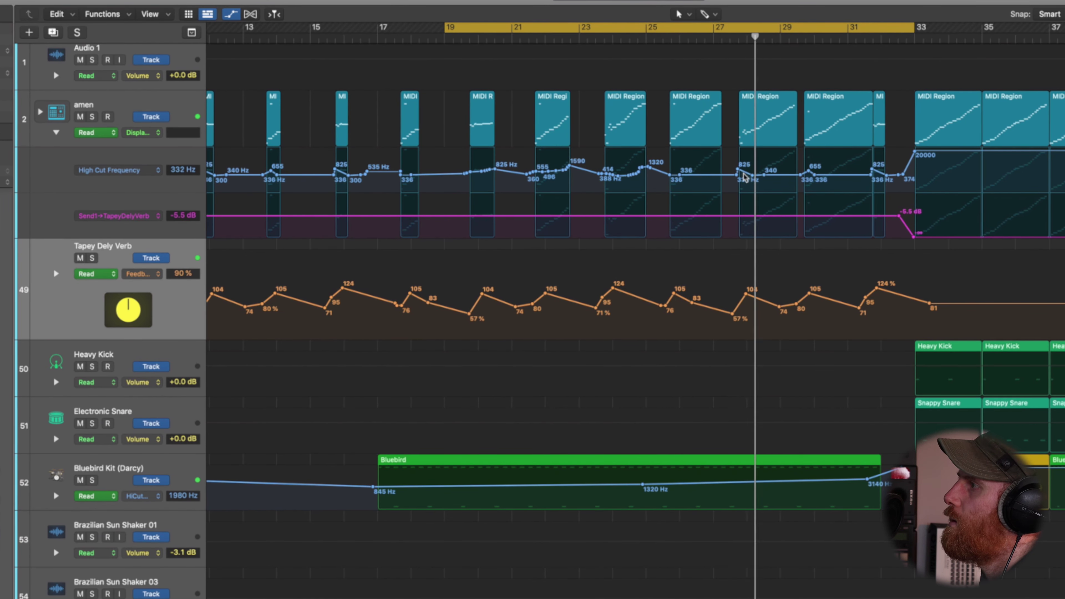
drag(763, 172, 877, 165)
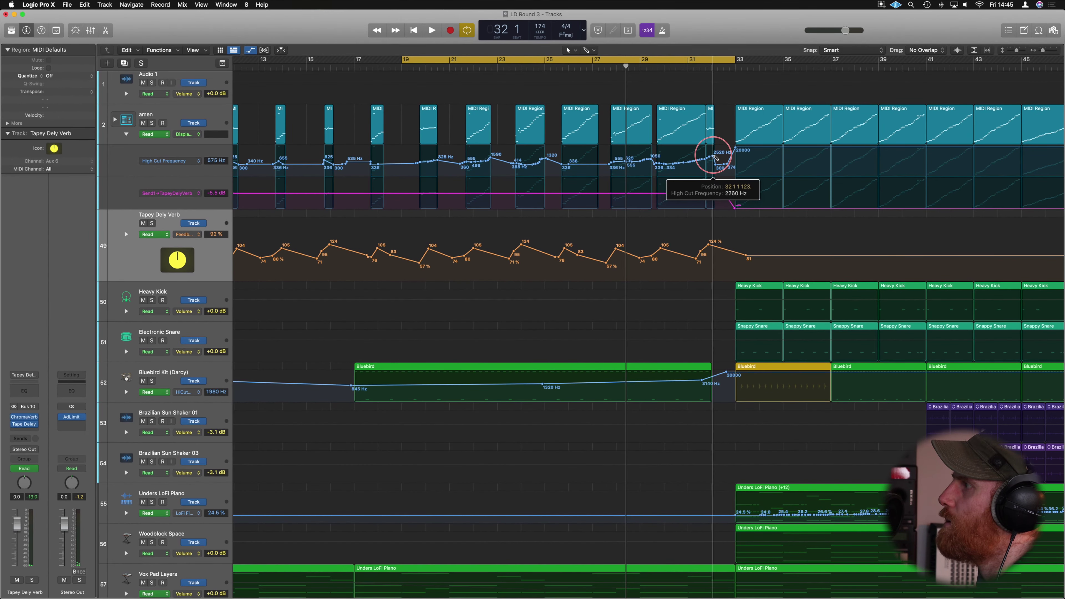
drag(718, 158, 718, 159)
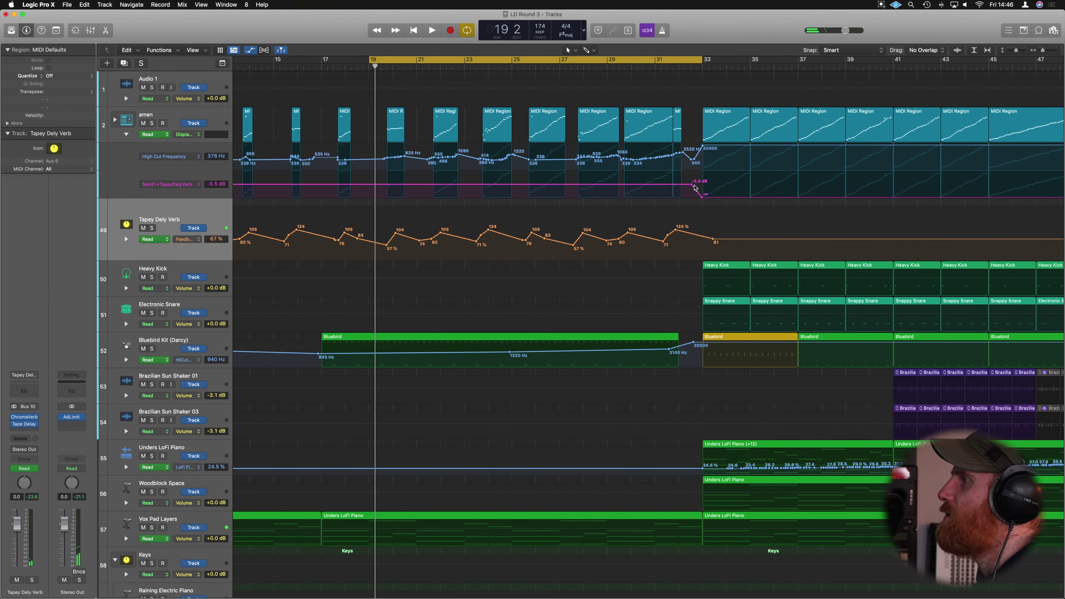
Step: Nudge the end of the amen's send fade just ahead of bar 33 and drop the Tapey Dely Verb's Feedback automation to 0% there
mouse_move(696, 190)
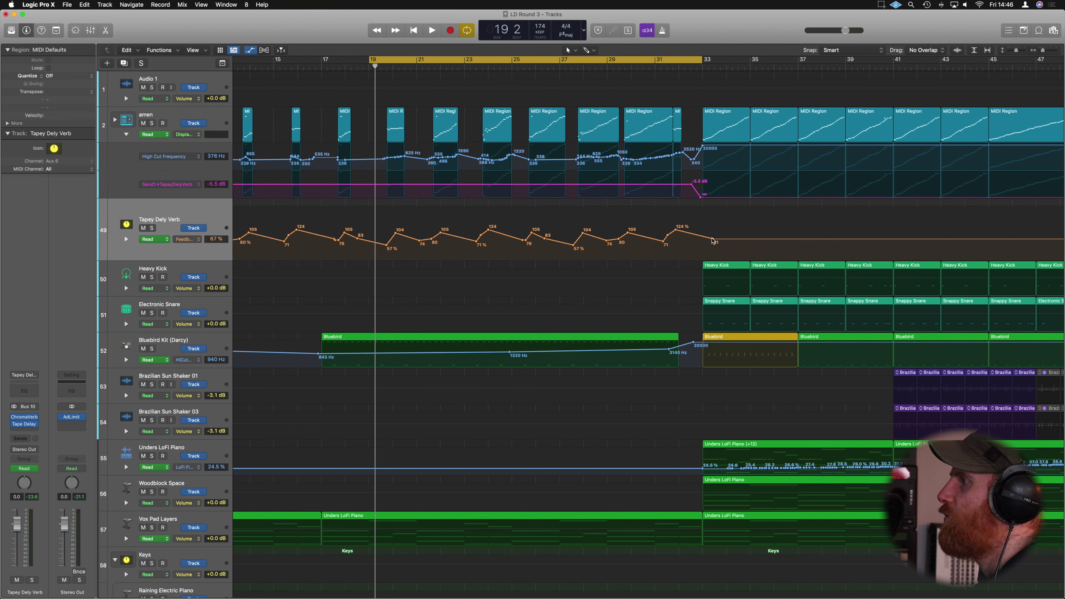
click(703, 237)
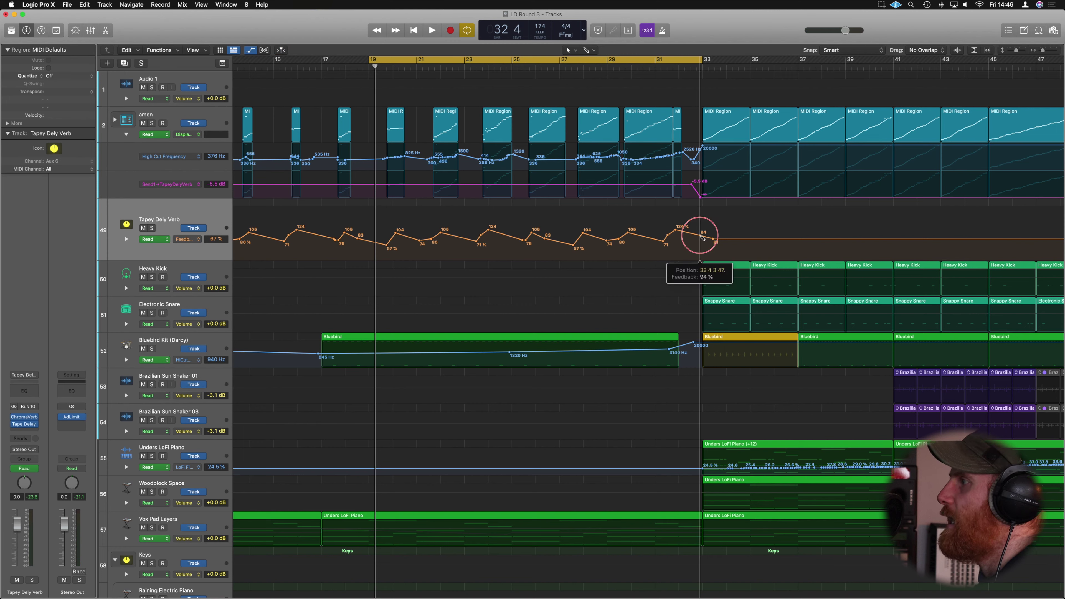
drag(712, 239, 713, 257)
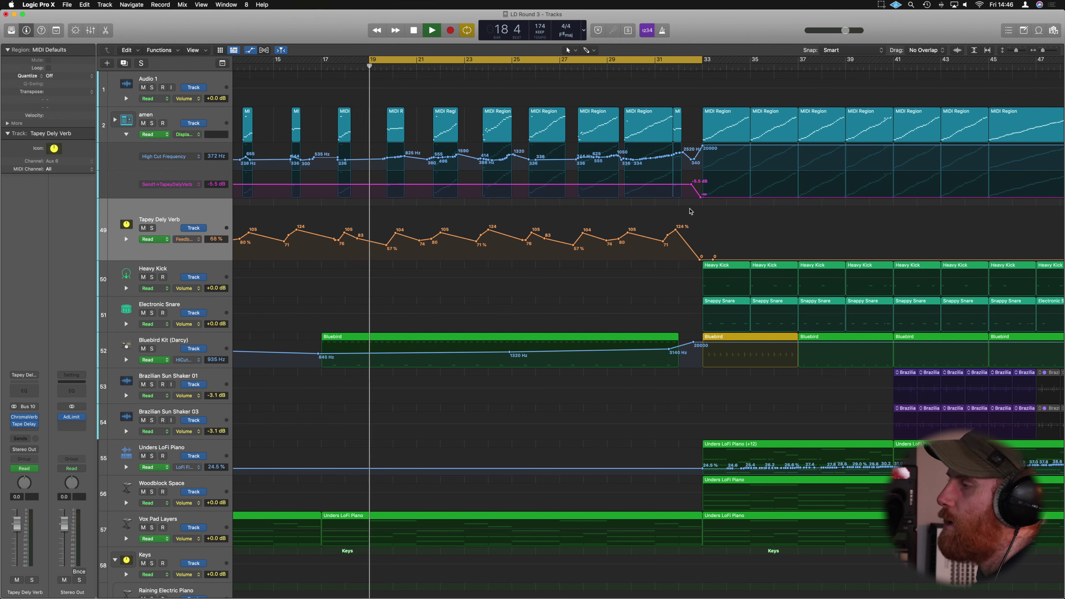
Step: Extend the cycle range to run from bar 17 to bar 33 and play back the passage
key(space)
key(z)
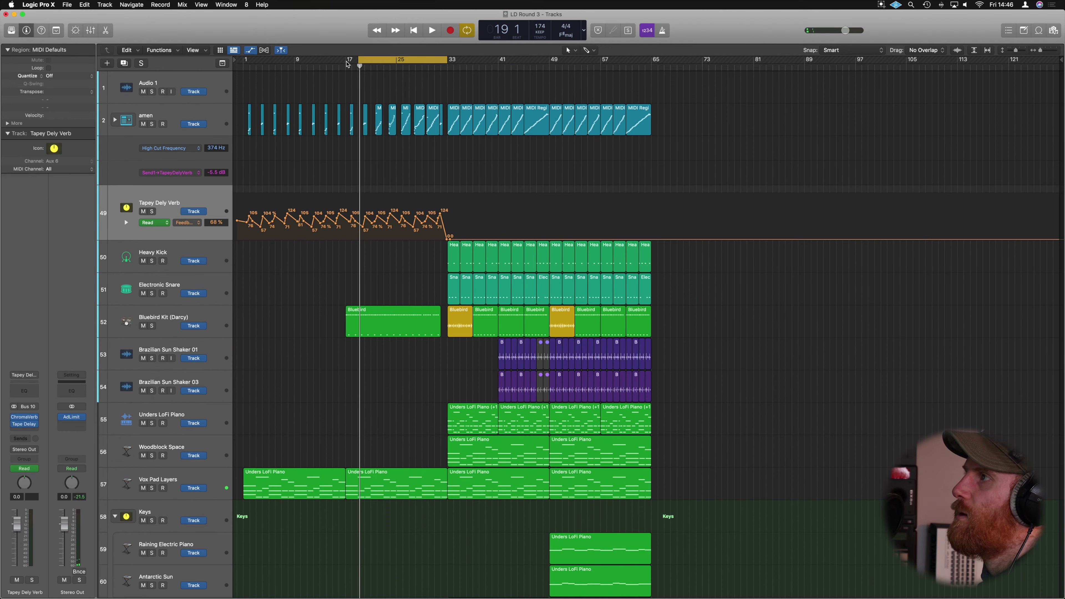
drag(390, 67, 452, 66)
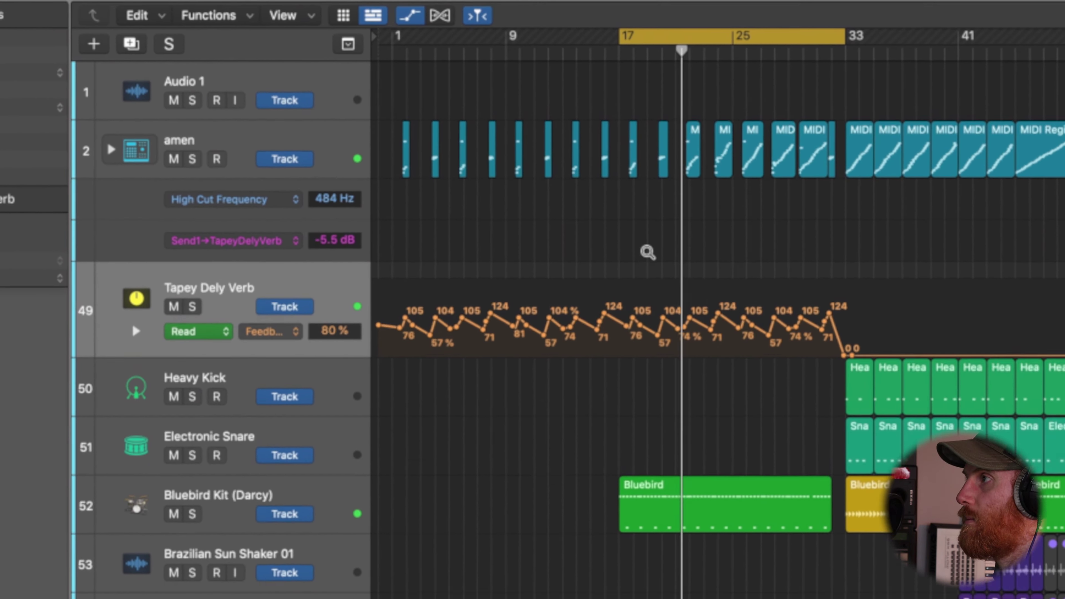
Step: Shorten the second Vox Pad Layers region so it ends at bar 32, leaving a one-bar gap before the drop
key(a)
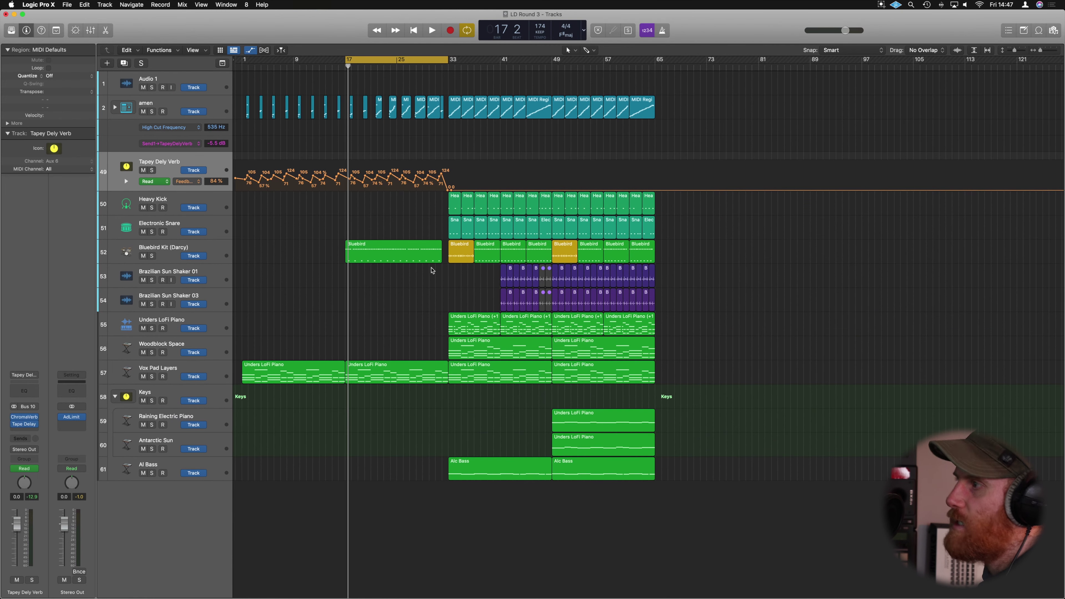
key(super+Right)
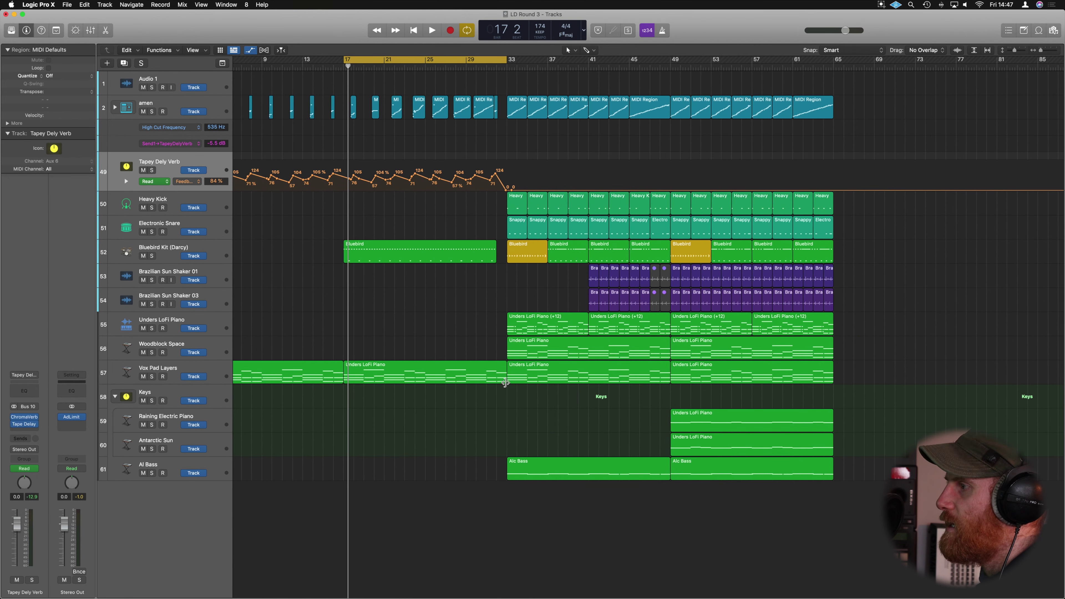
drag(506, 383, 496, 383)
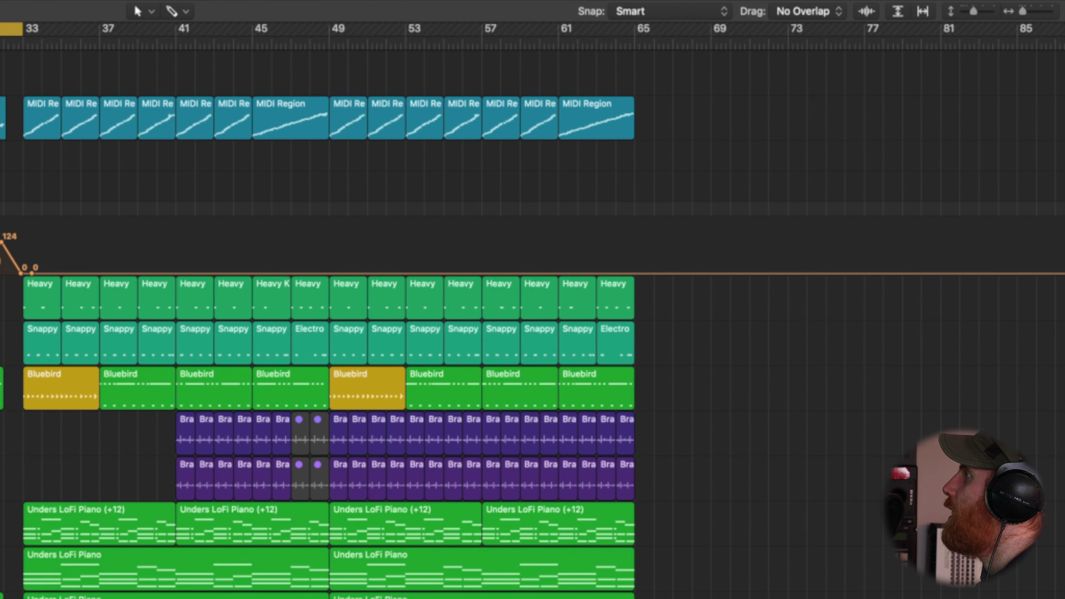
Step: Search the Apple Loops for "crash" and limit the list to All Drums
key(o)
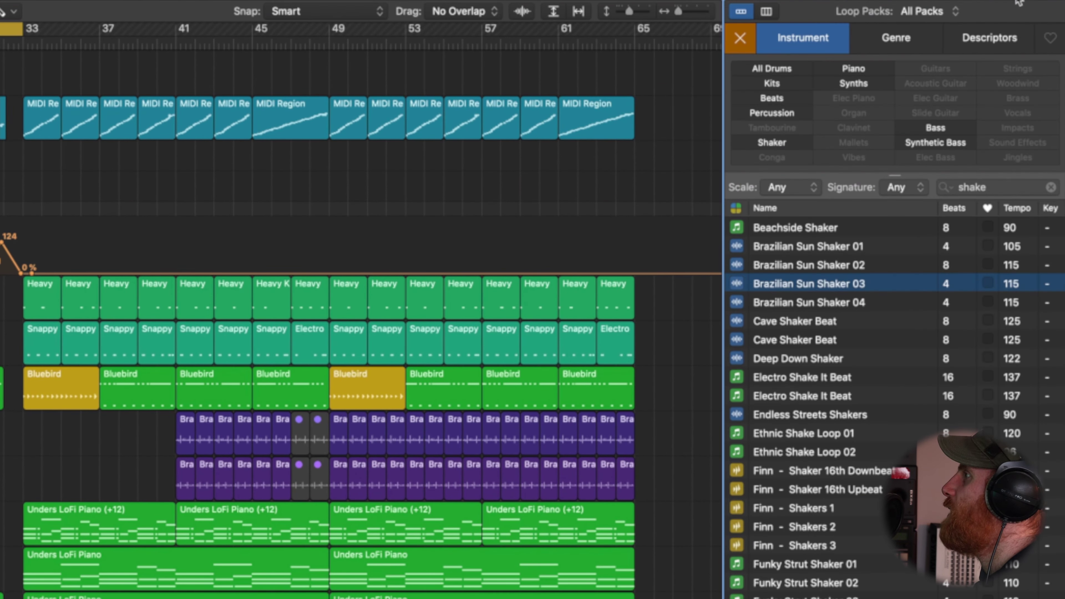
click(964, 186)
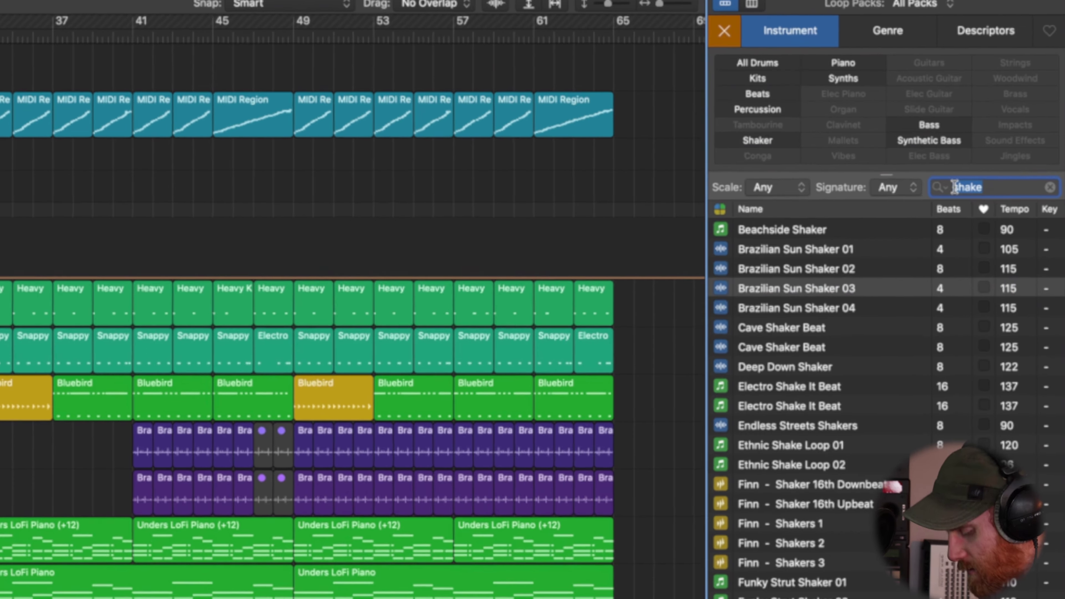
text(crash)
key(super+a)
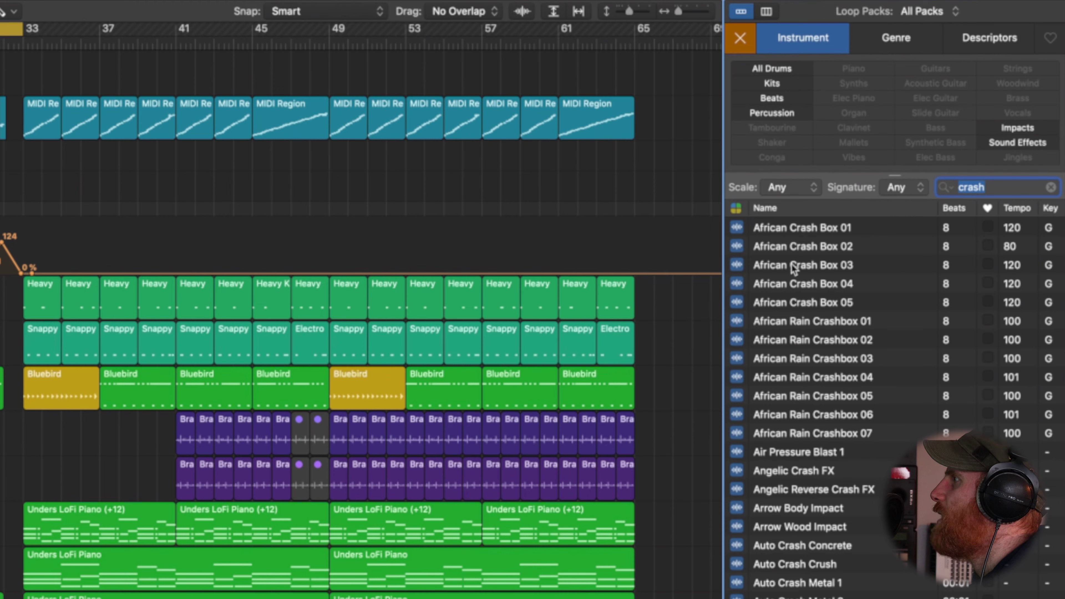
click(799, 230)
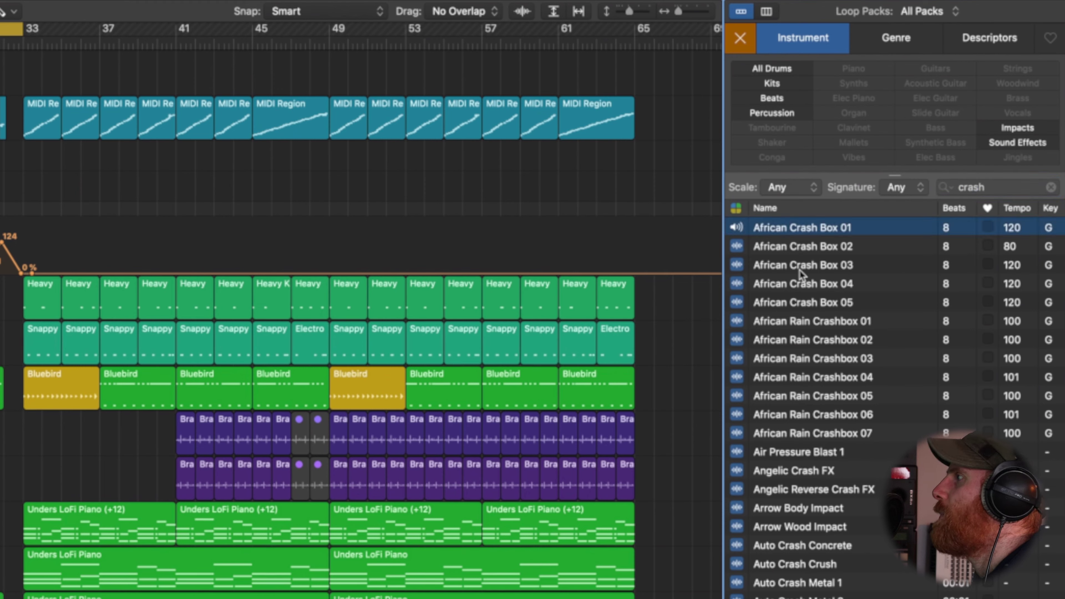
scroll(792, 462, down, 10)
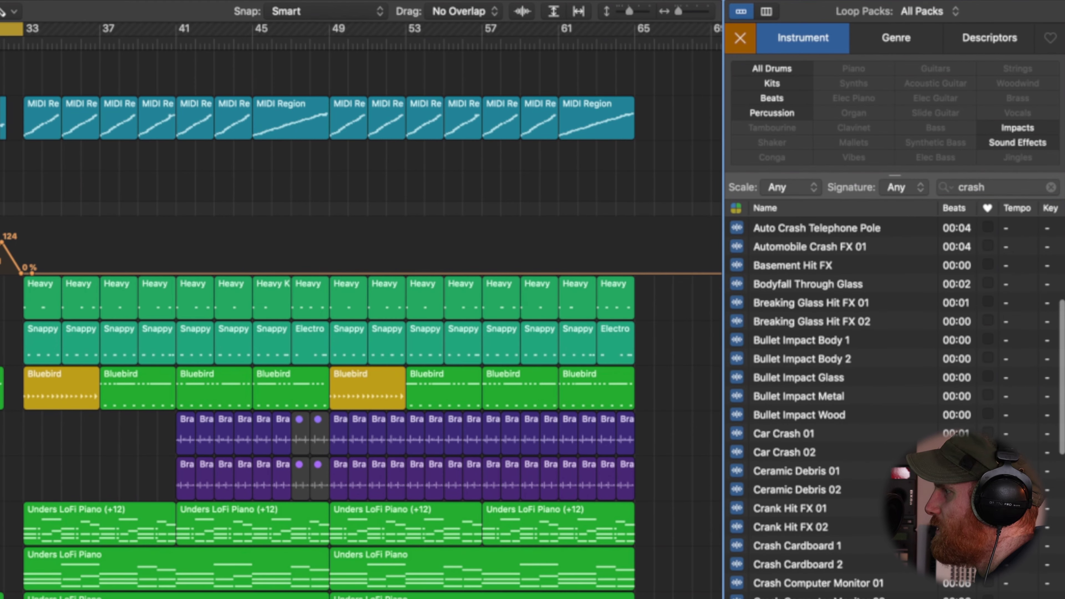
scroll(792, 463, down, 10)
click(785, 72)
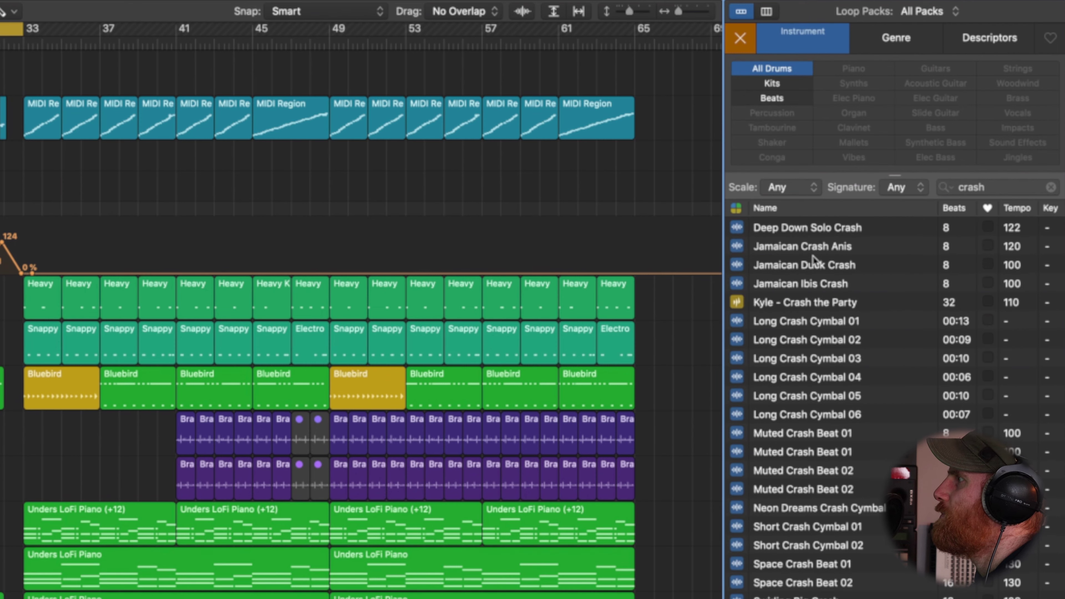
Step: Audition Deep Down Solo Crash, add it on a new audio track below Al Bass and reverse the region
click(807, 235)
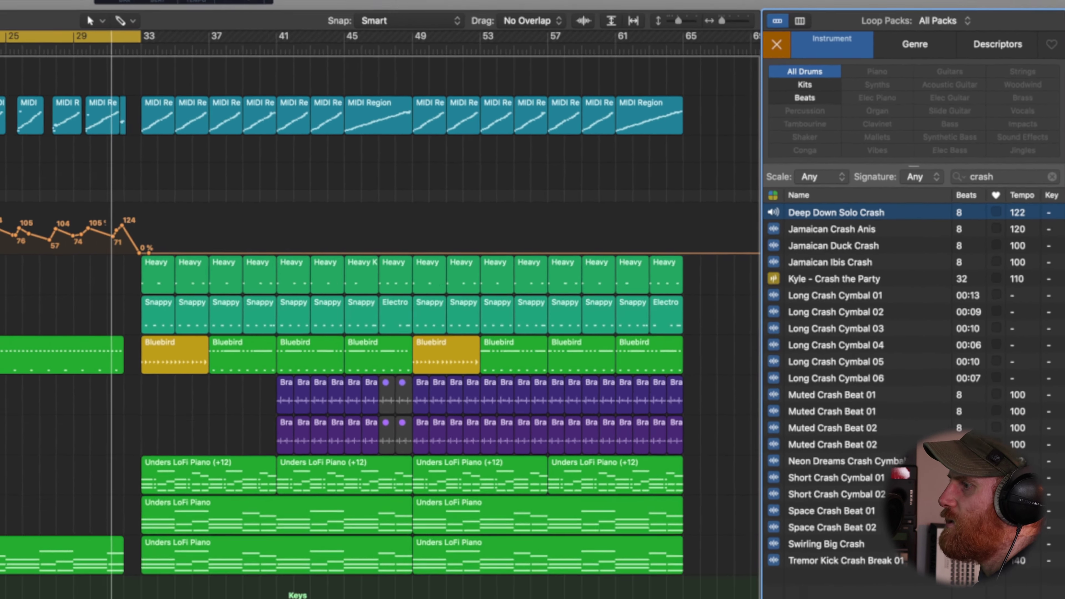
drag(836, 212, 500, 493)
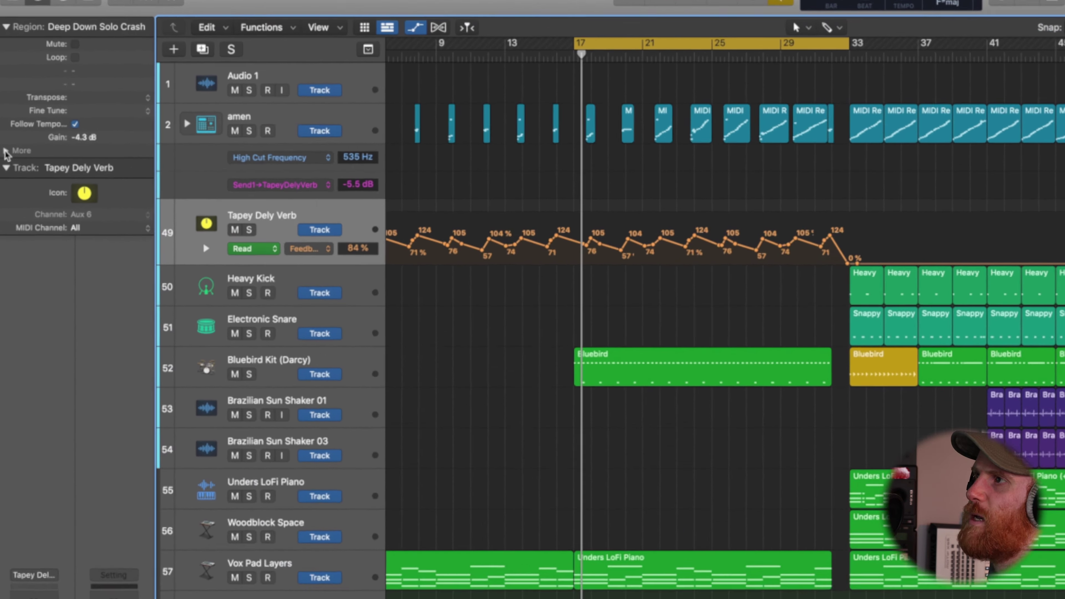
click(7, 124)
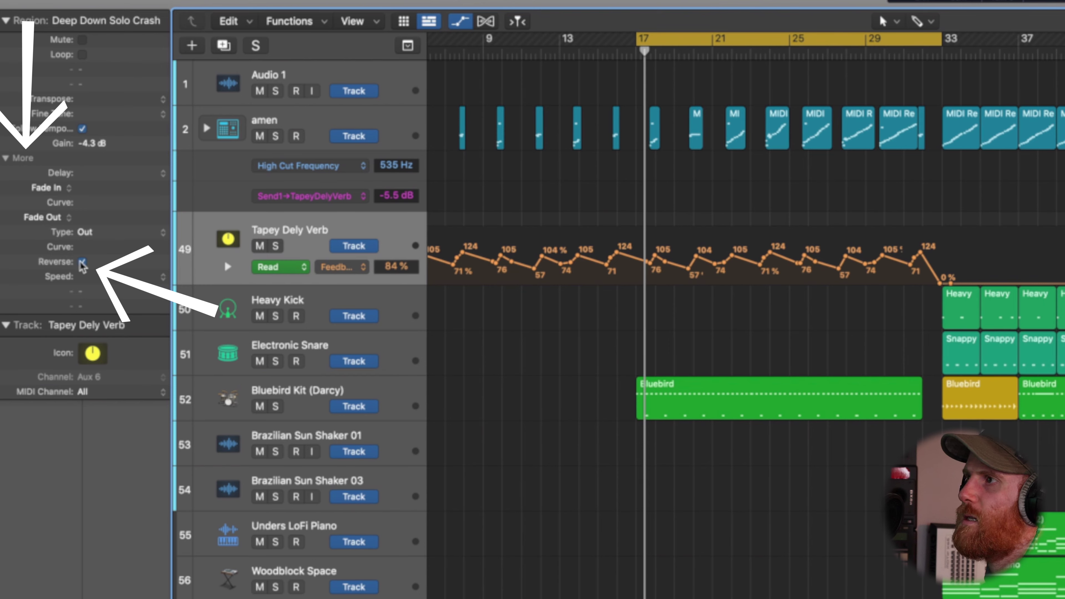
Step: Position the reversed crash region from bar 31 to bar 33 and play back the lead-in to the drop
scroll(444, 427, up, 10)
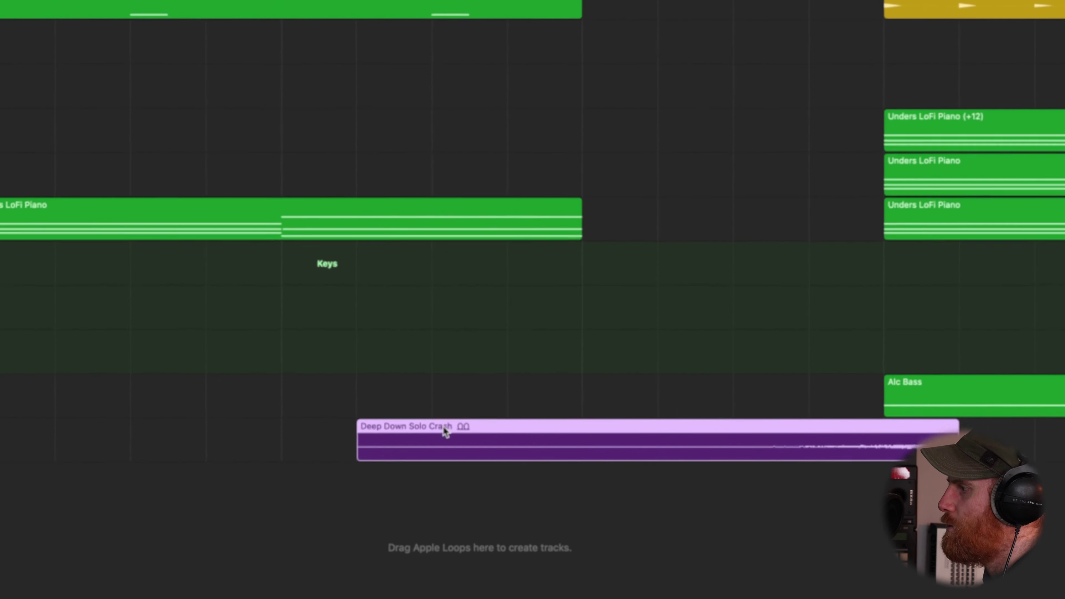
scroll(445, 427, right, 5)
drag(716, 447, 667, 427)
key(super+Left)
key(super+Left)
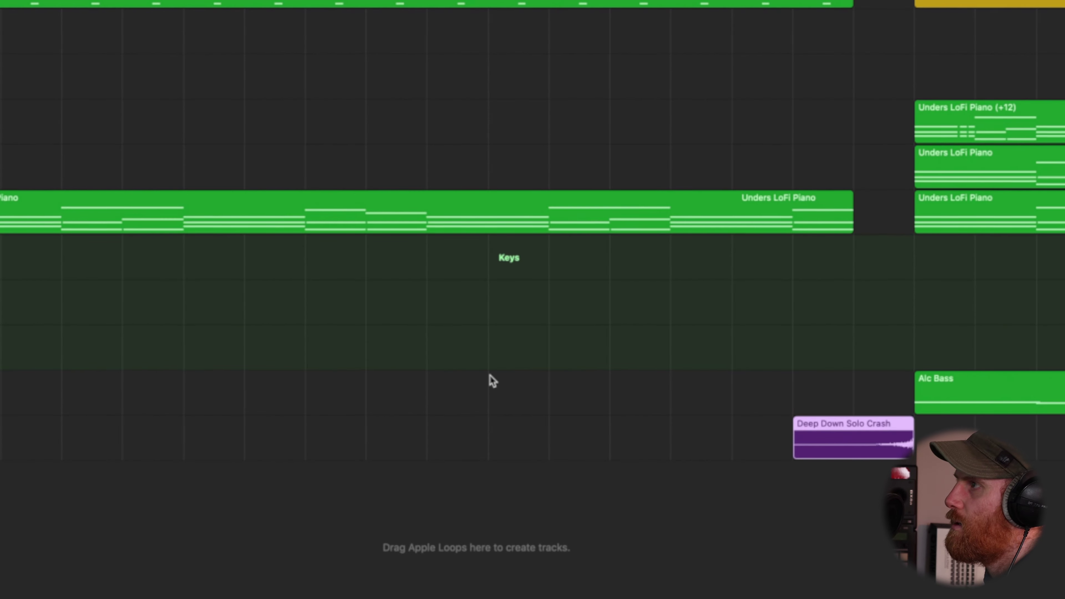
key(space)
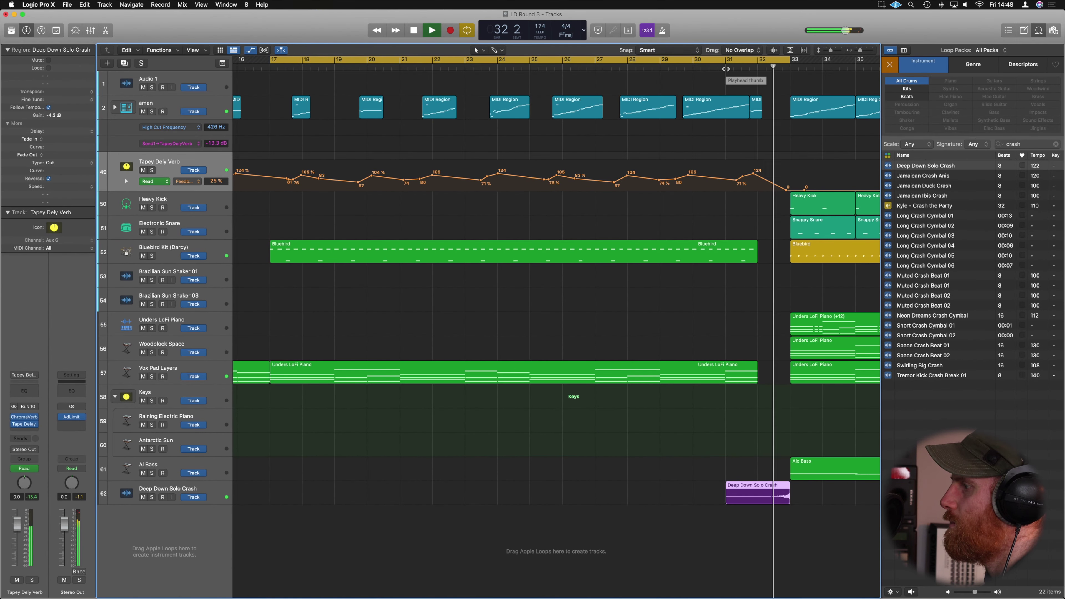
key(space)
Step: Set the cycle range from bar 25 to bar 37 and play back the transition into the drop
ctrl+alt+click(650, 143)
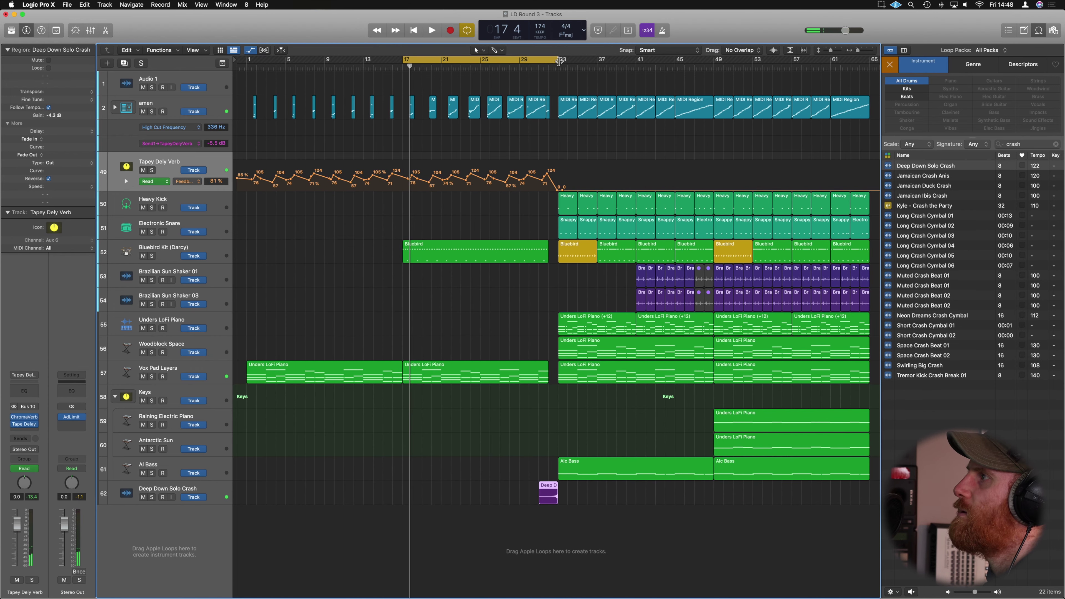
drag(559, 60, 598, 64)
key(space)
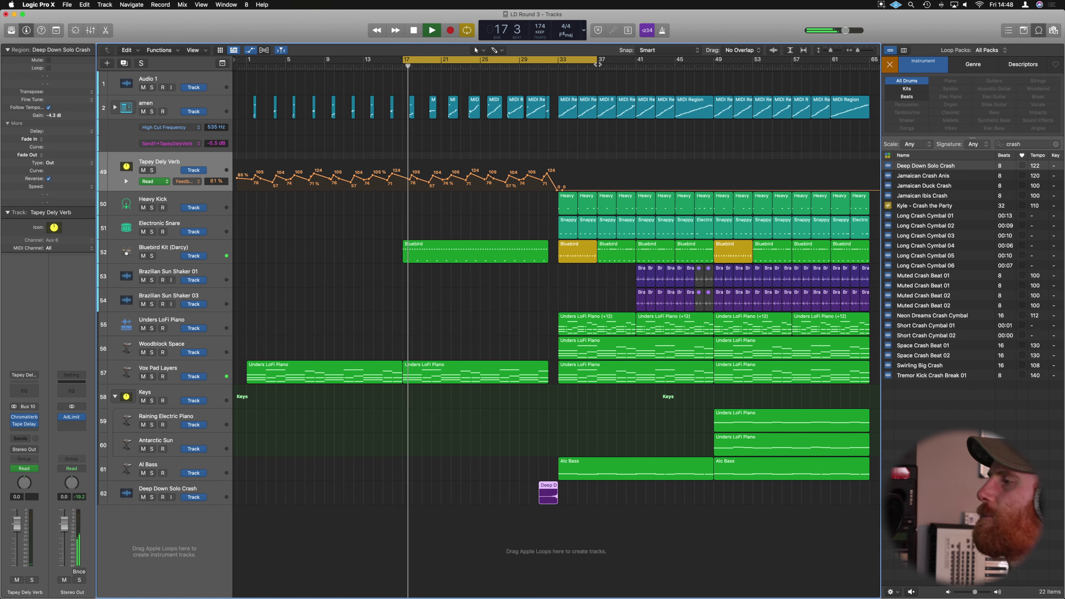
key(space)
drag(483, 64, 598, 65)
key(space)
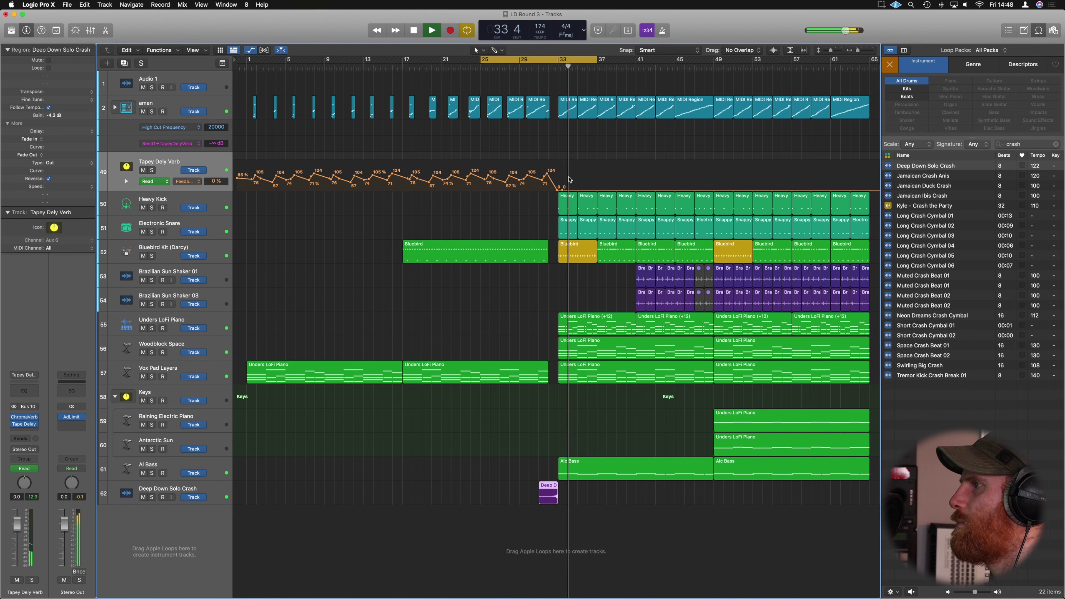
Step: Move the reversed crash one bar earlier to start at bar 30, and copy it to bar 33 with Reverse turned off
drag(547, 487, 549, 487)
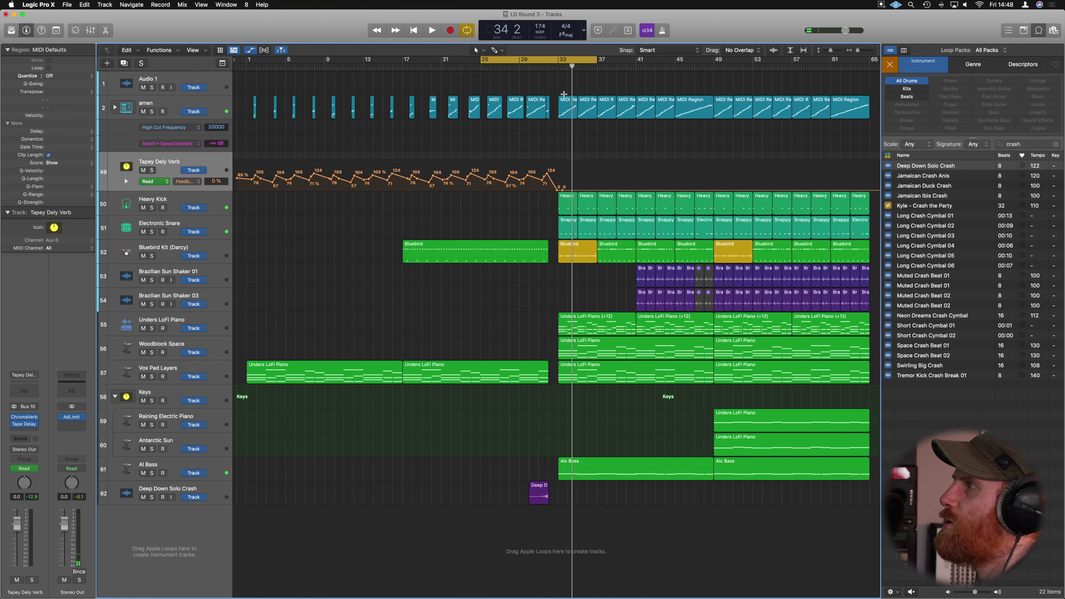
click(543, 67)
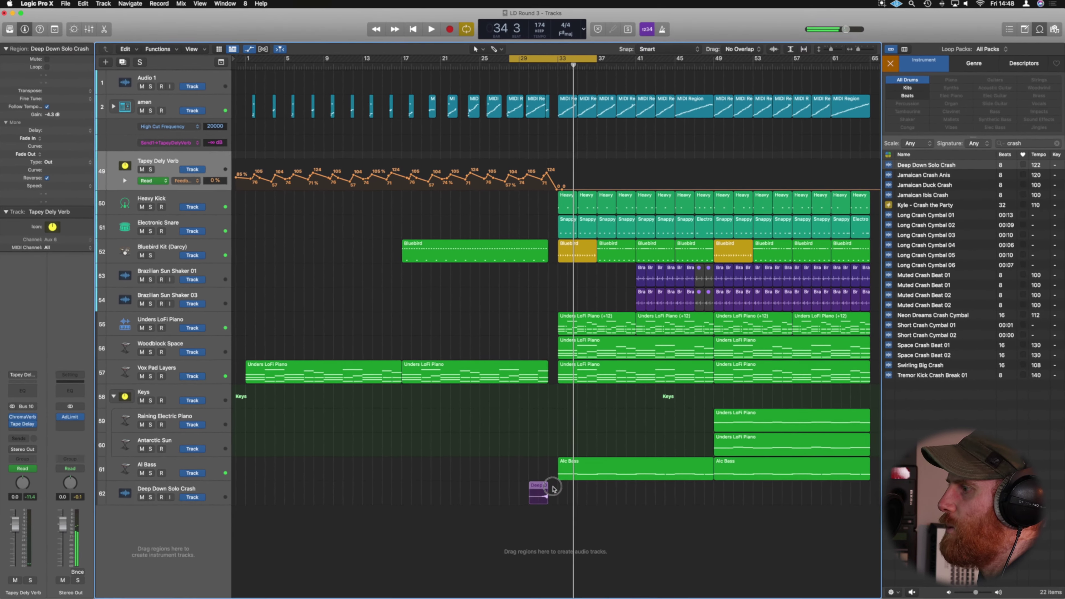
drag(429, 526, 483, 527)
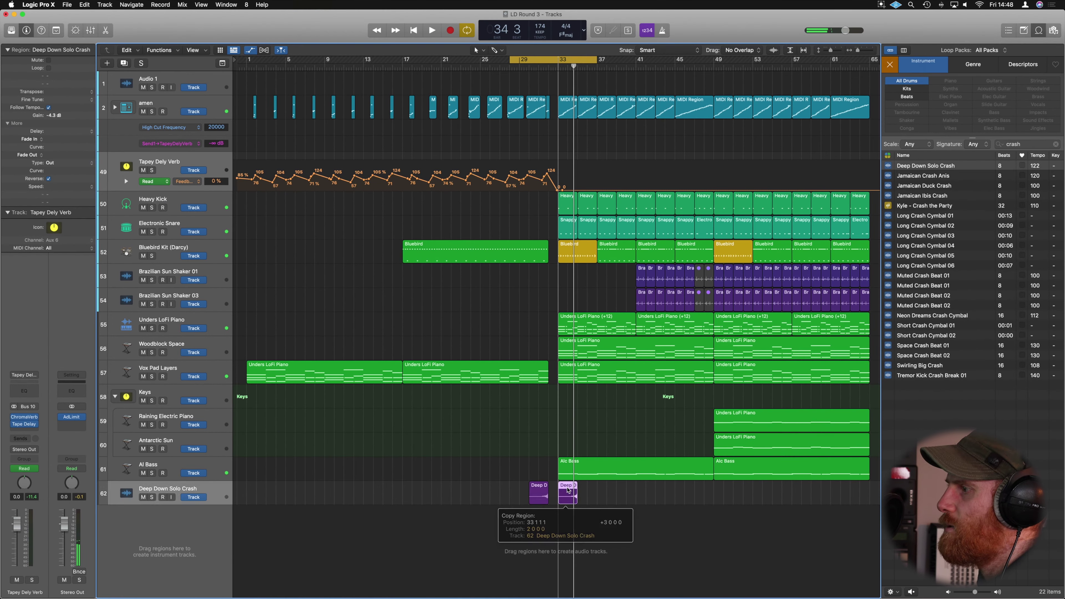
drag(568, 490, 568, 490)
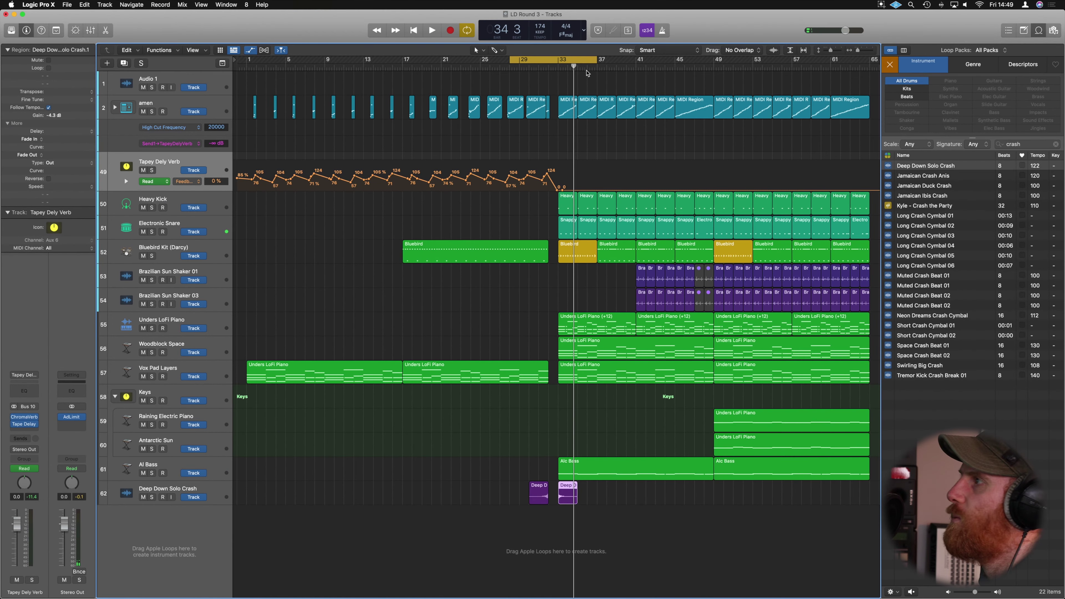
Step: Play back the crash at bar 33 with cycling off and return the playhead to bar 30
click(564, 63)
key(space)
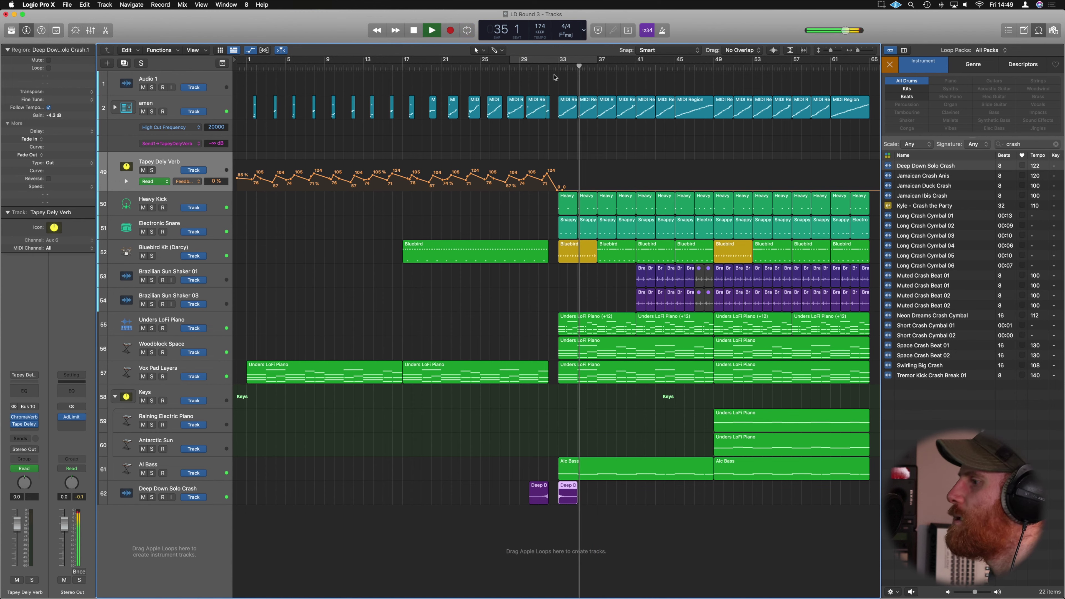
key(space)
drag(581, 68, 534, 67)
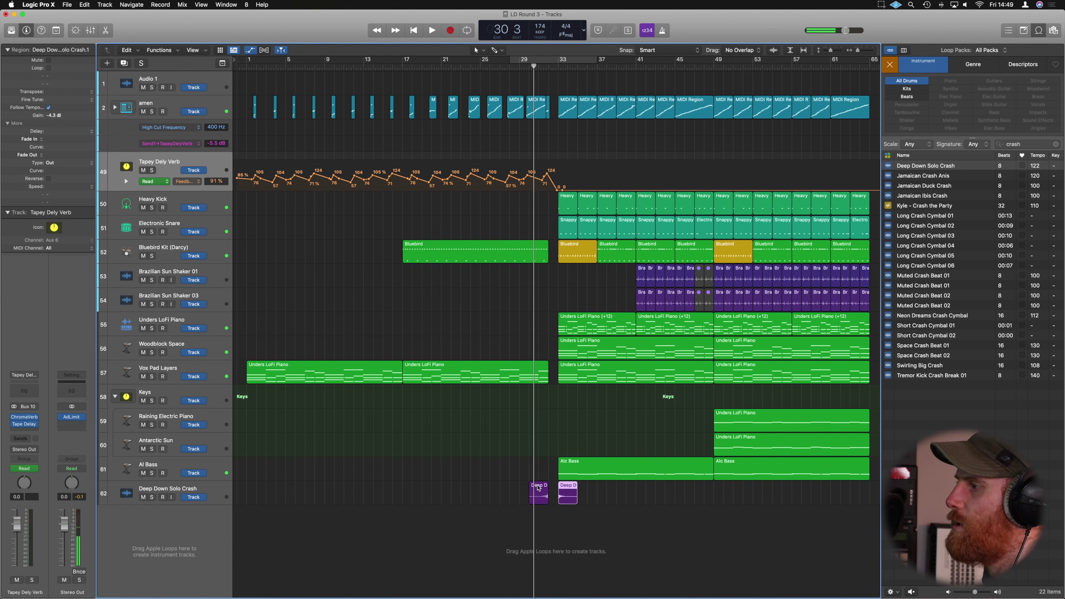
Step: Insert Delay Designer with its default settings on the Deep Down Solo Crash track and play back the crash
click(211, 493)
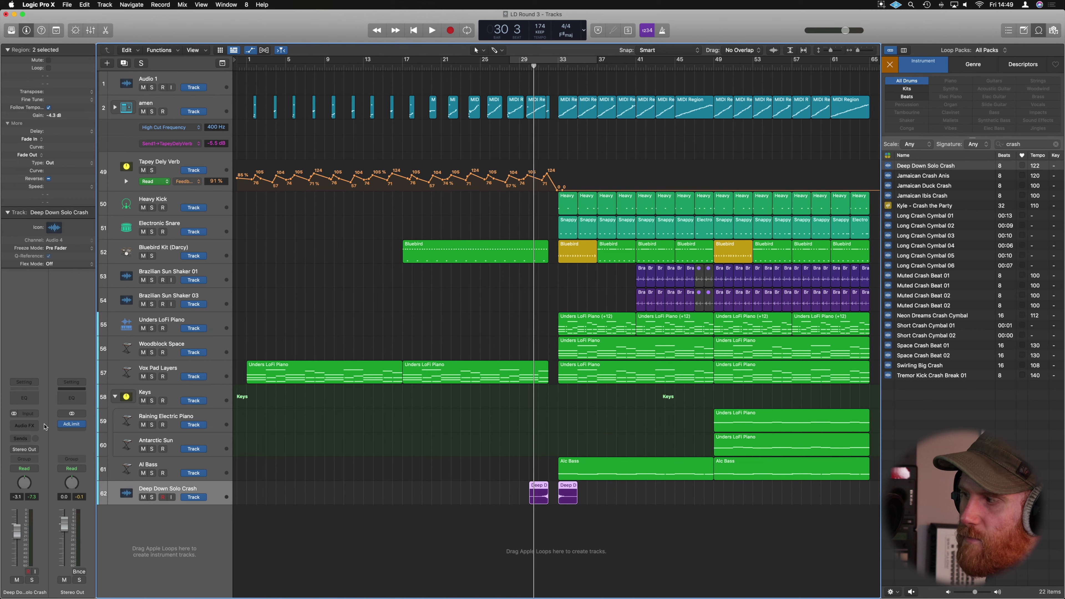
click(35, 426)
mouse_move(52, 534)
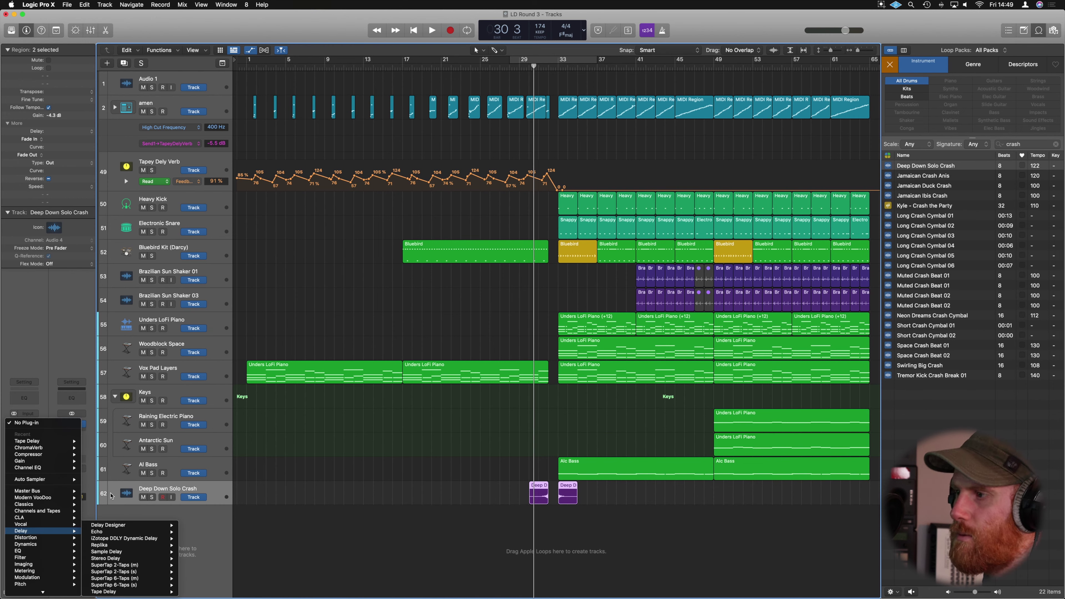
click(210, 527)
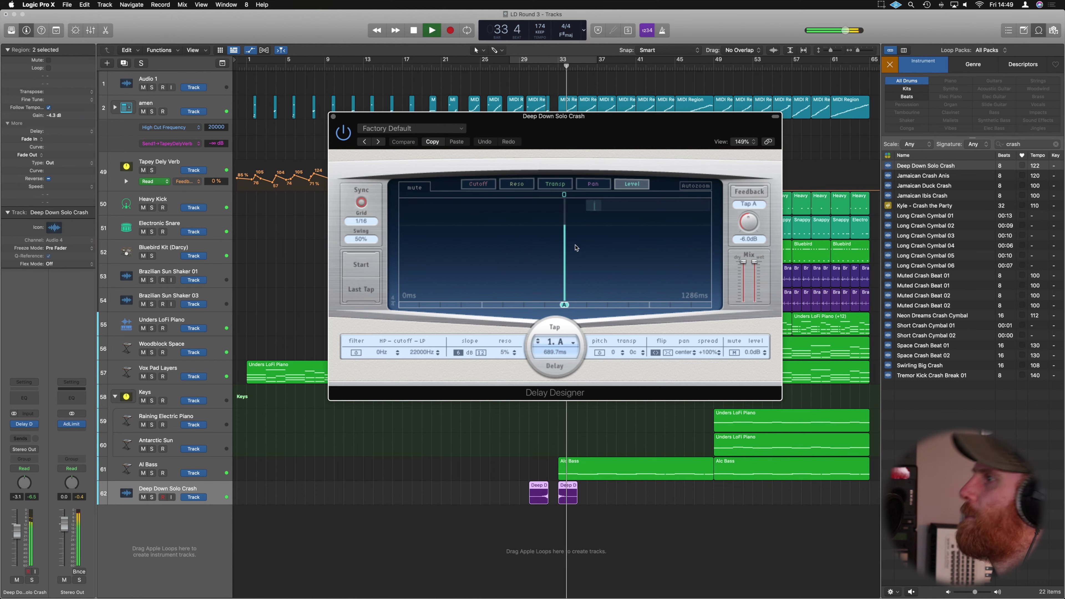
click(333, 117)
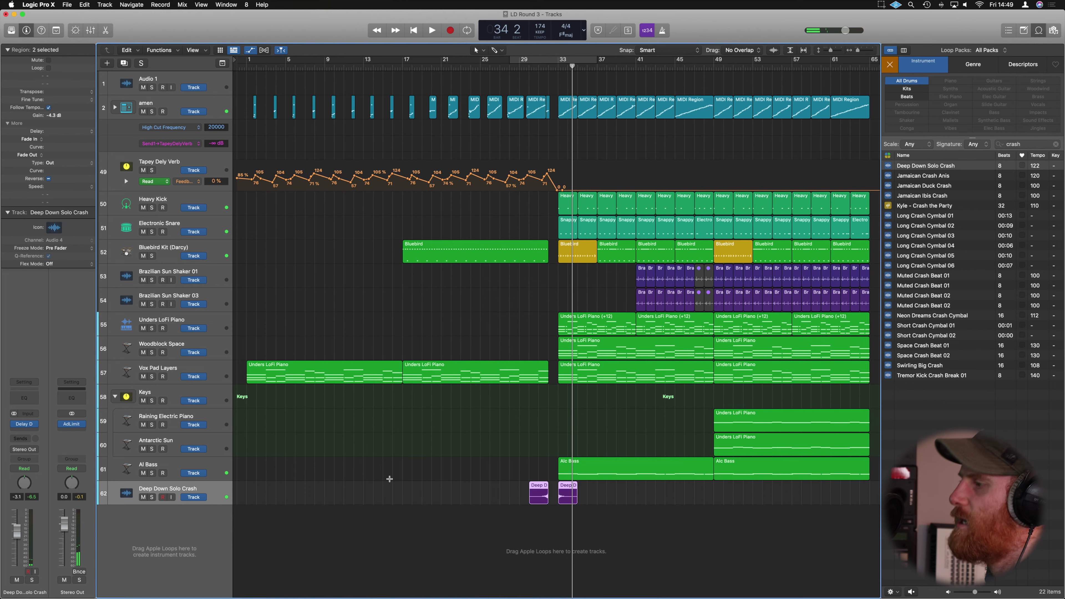
Step: Show track automation and set the Deep Down Solo Crash lane to Delay Designer's Wet parameter
key(a)
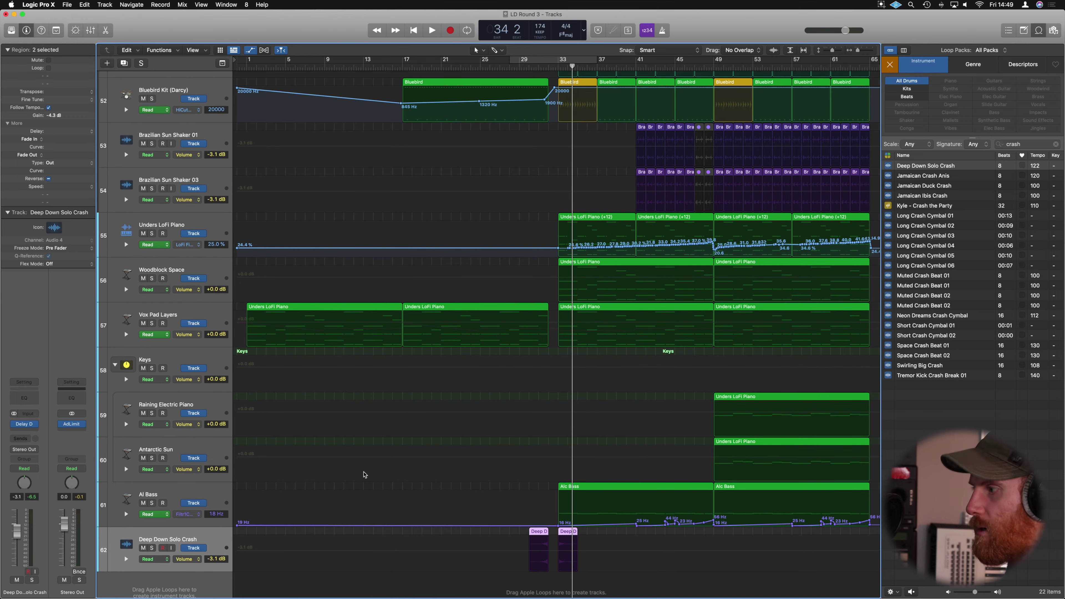
click(188, 545)
mouse_move(227, 592)
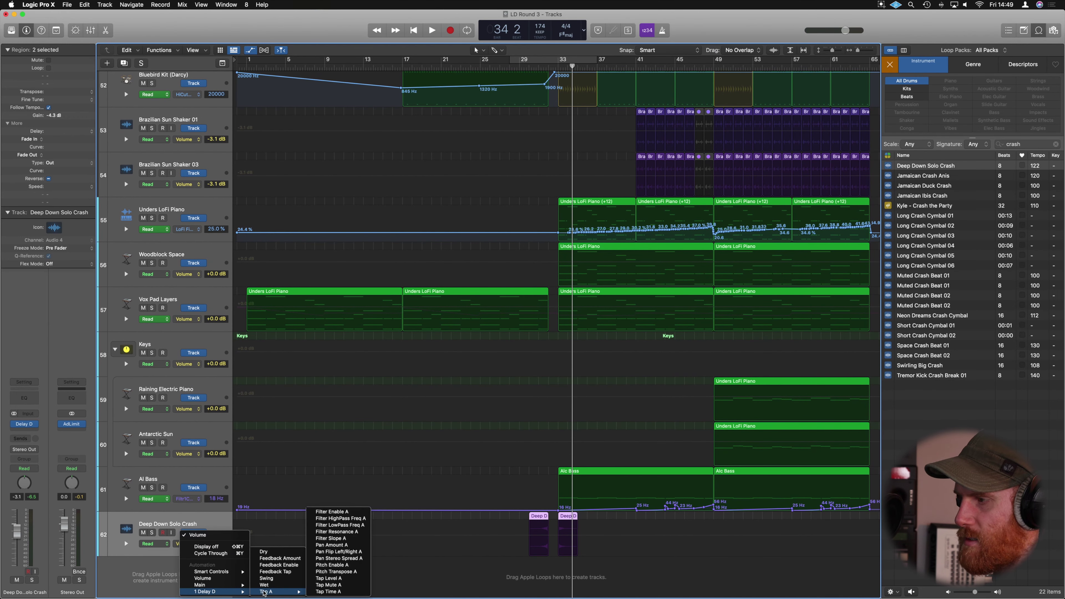
click(293, 585)
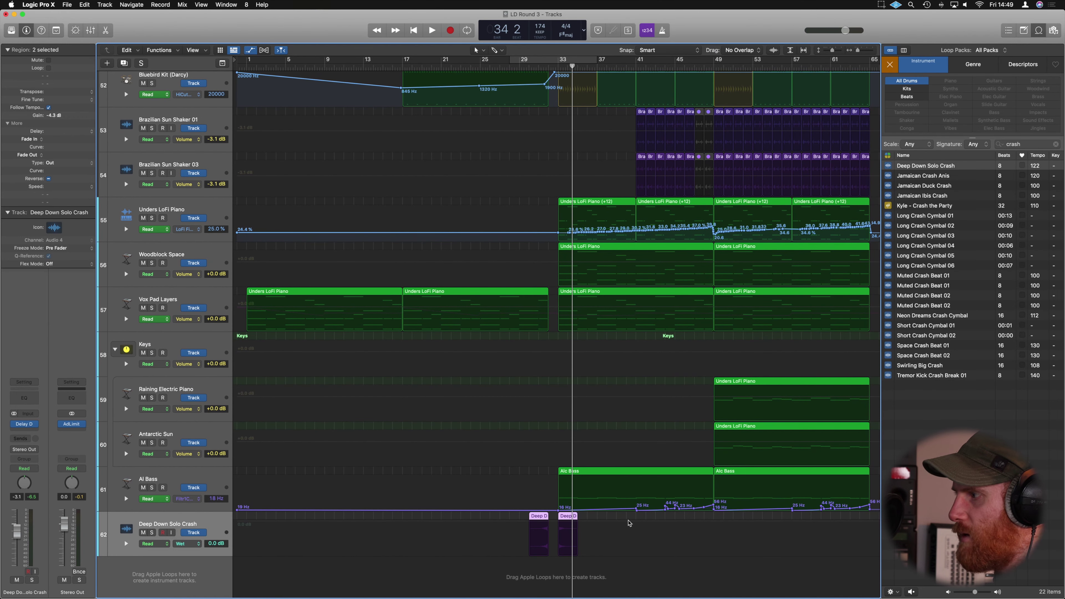
Step: Automate the crash track's Wet level to drop from -0.4 dB to mute right before bar 33
click(558, 523)
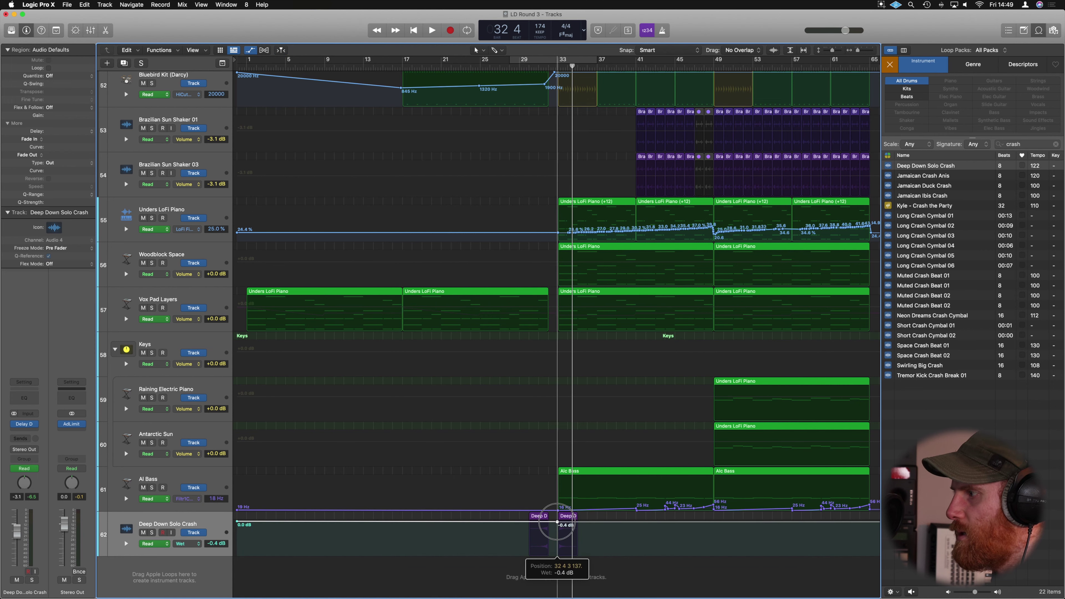
key(super+Right)
key(super+Right)
key(super+Right)
click(482, 523)
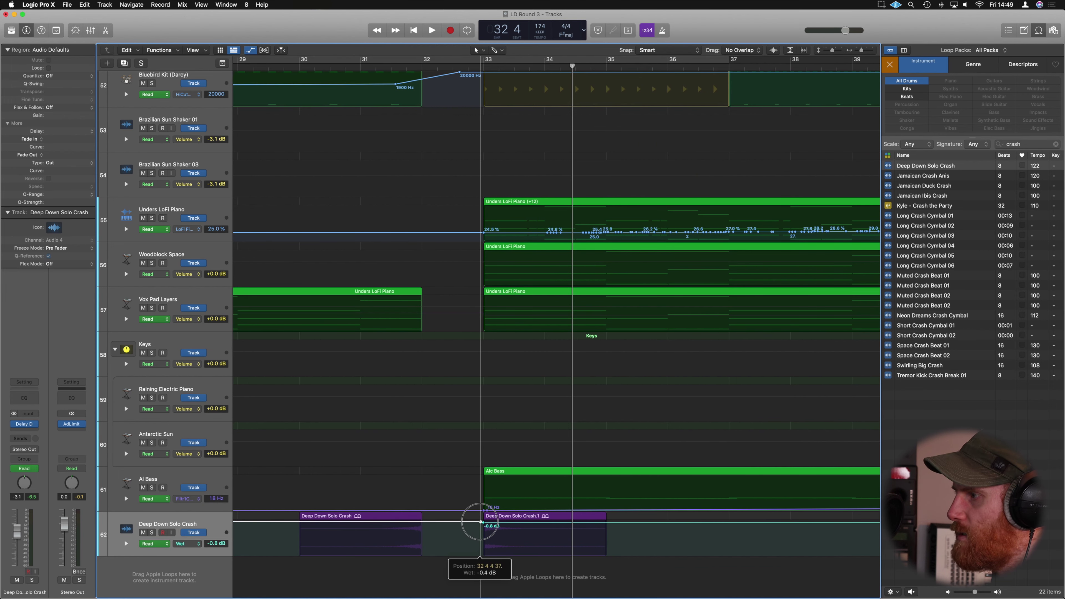
drag(484, 526, 483, 579)
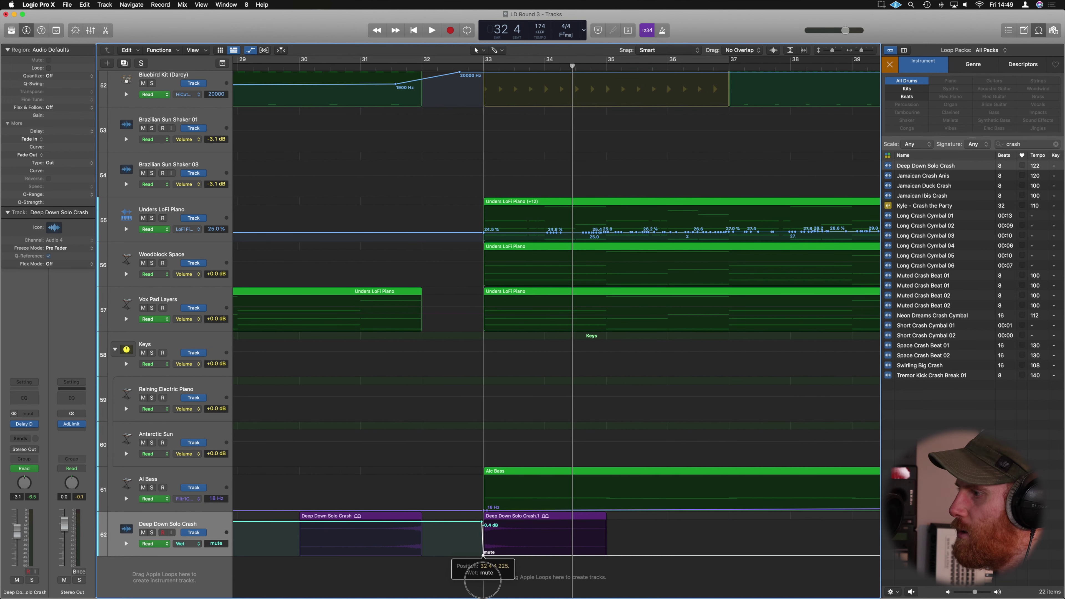
Step: Play back the reversed crash from bar 30 into the drop with the delay automation
key(super+Left)
key(super+Left)
key(super+Left)
key(space)
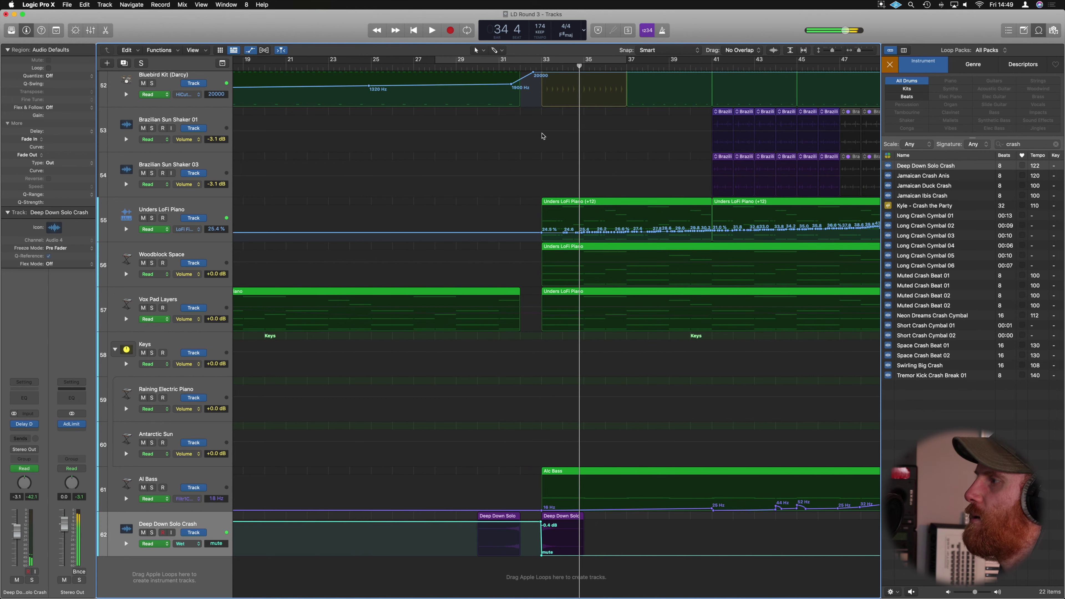
click(476, 67)
key(space)
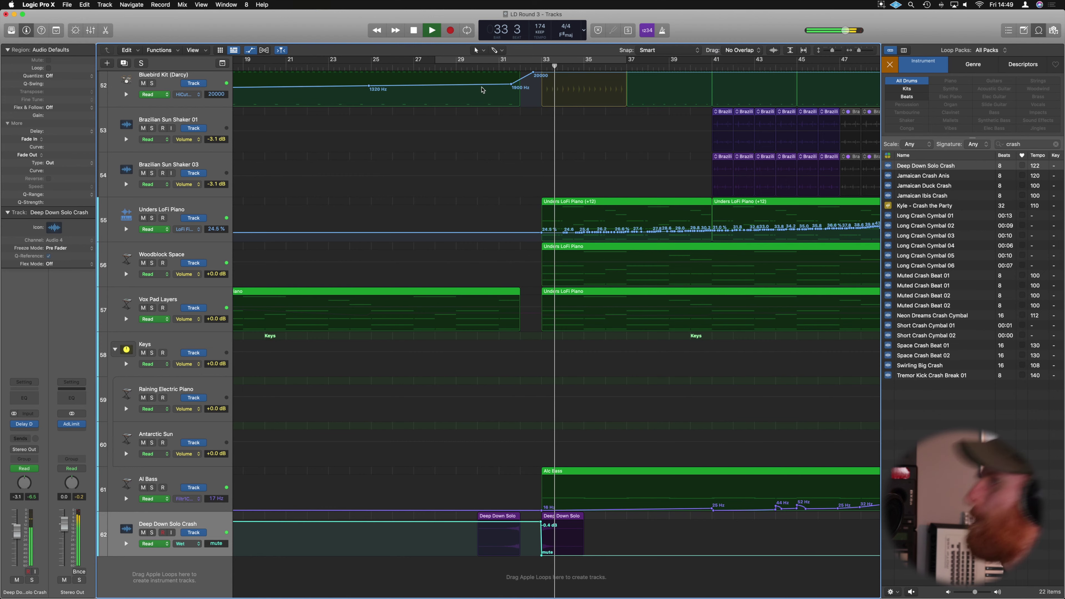
Step: Hide the track automation and play back the arrangement from bar 17
key(a)
key(z)
key(space)
key(super+Left)
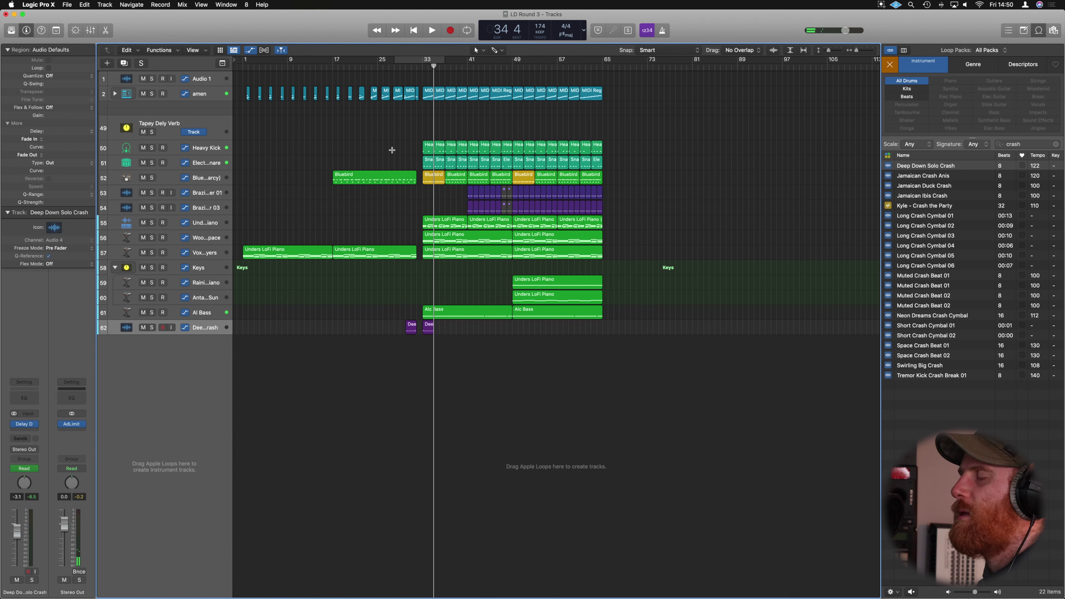
click(334, 68)
key(space)
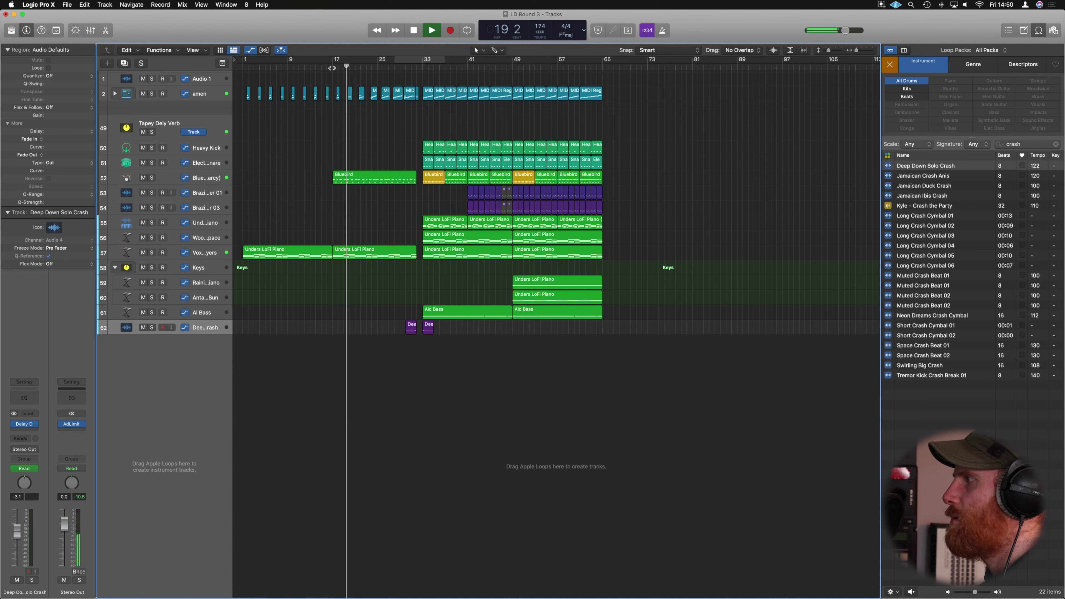
Step: Clear the All Drums filter in the loop library and search for "sweep"
click(897, 80)
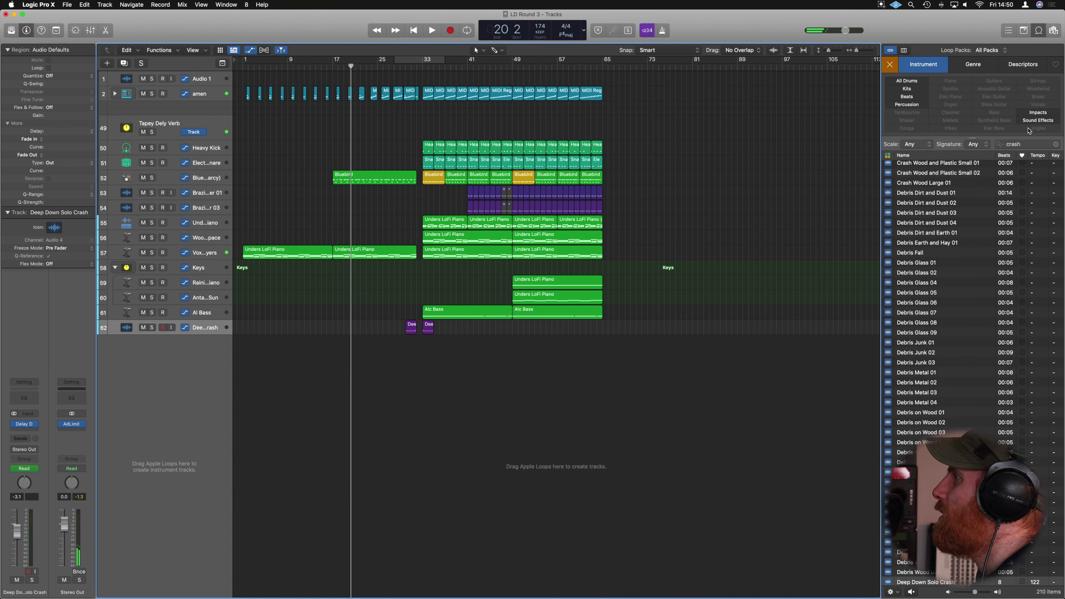
double_click(1020, 146)
key(BackSpace)
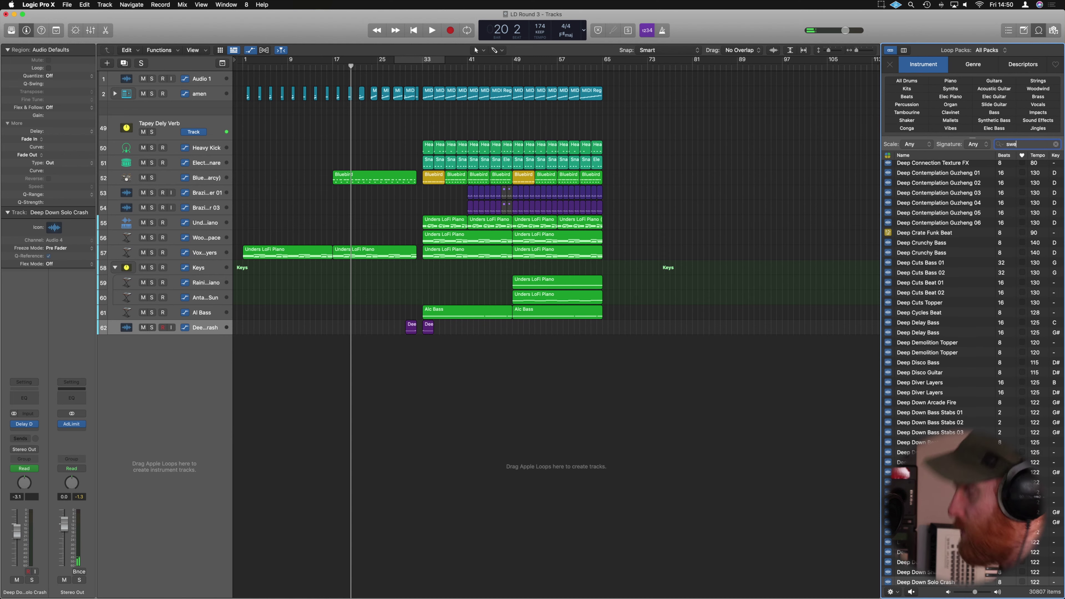
text(sweeop)
key(BackSpace)
key(BackSpace)
text(lp)
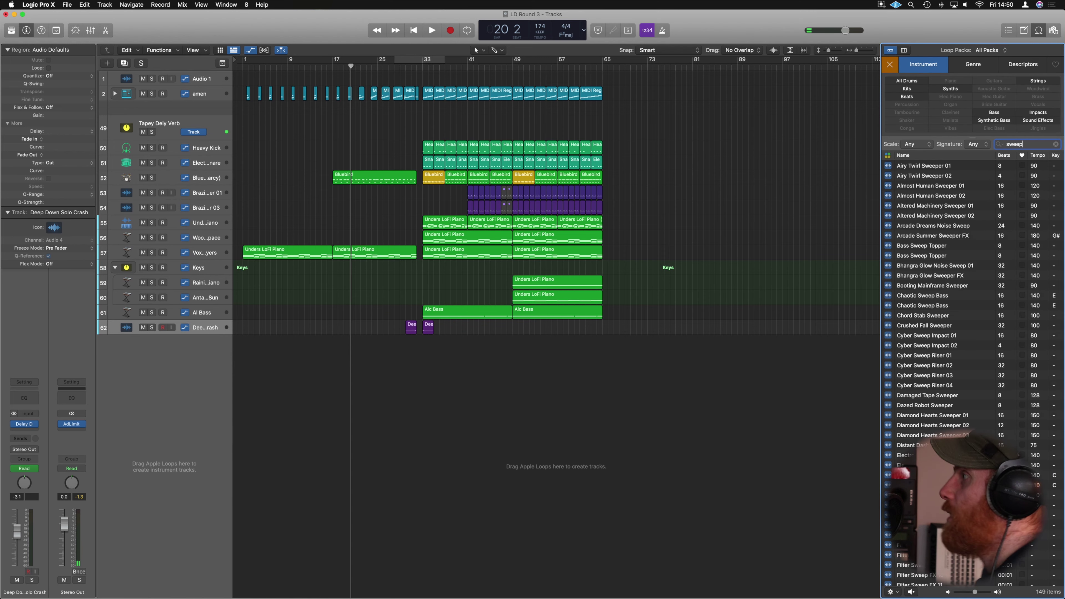
Step: Add the Arcade Dreams Noise Sweep loop on a new track, shorten its start, and align its end with bar 32
click(918, 226)
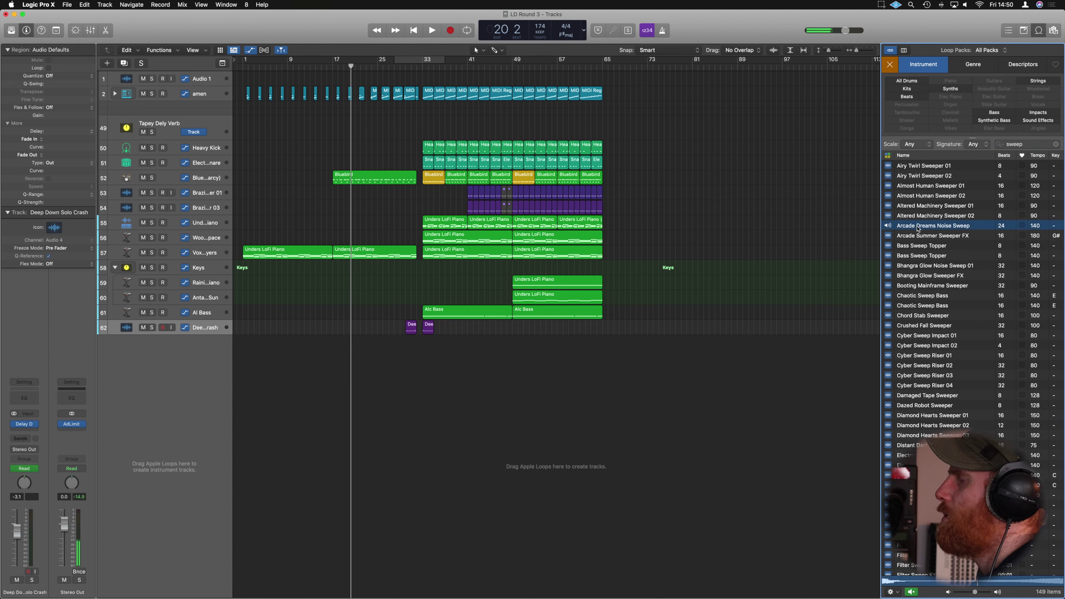
drag(918, 228, 356, 354)
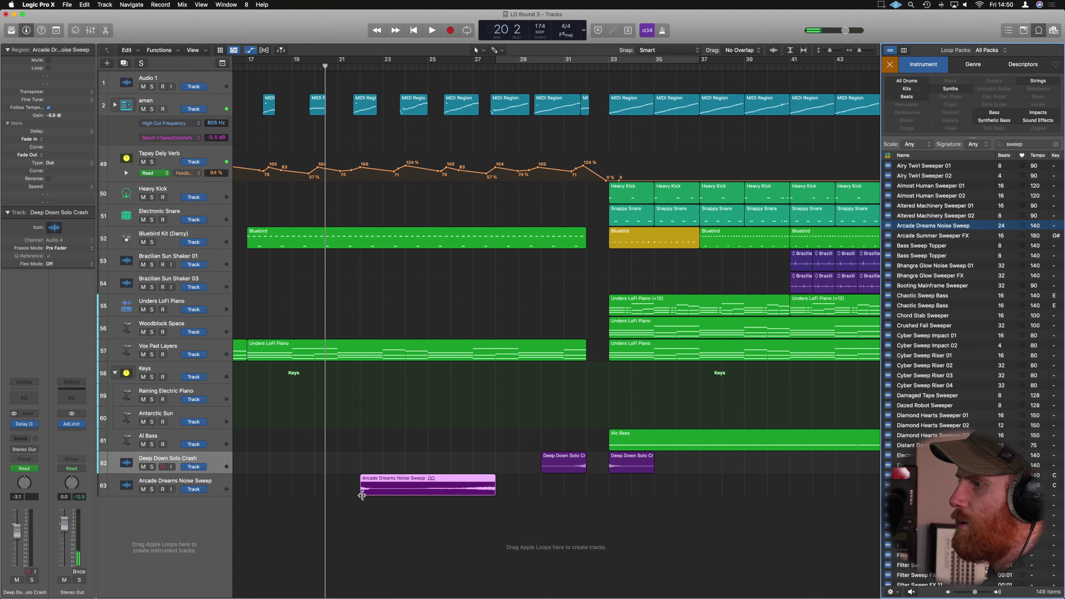
drag(362, 495, 378, 495)
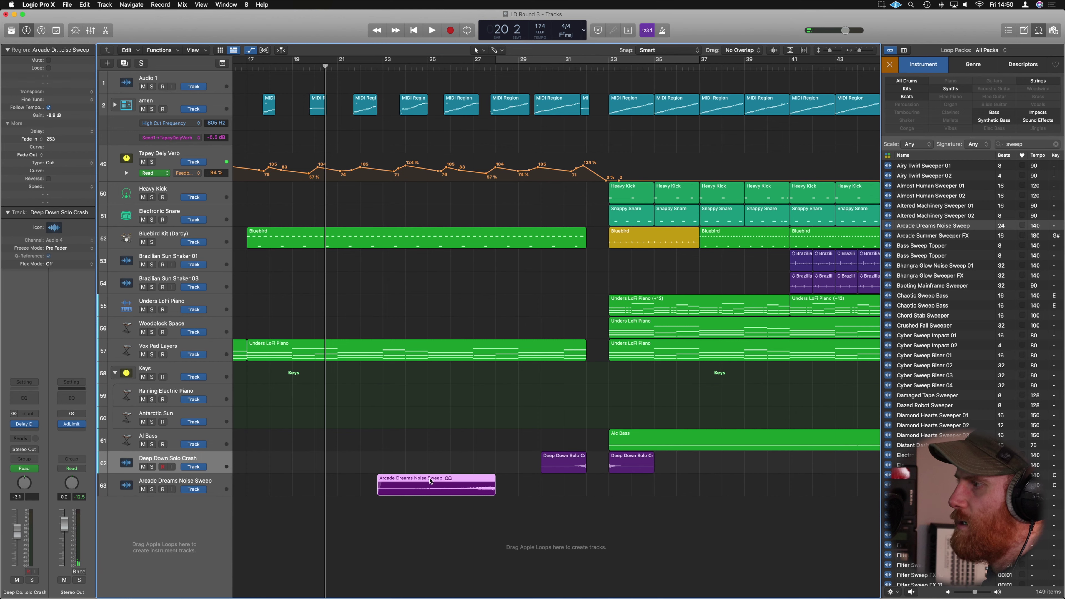
drag(485, 483, 575, 483)
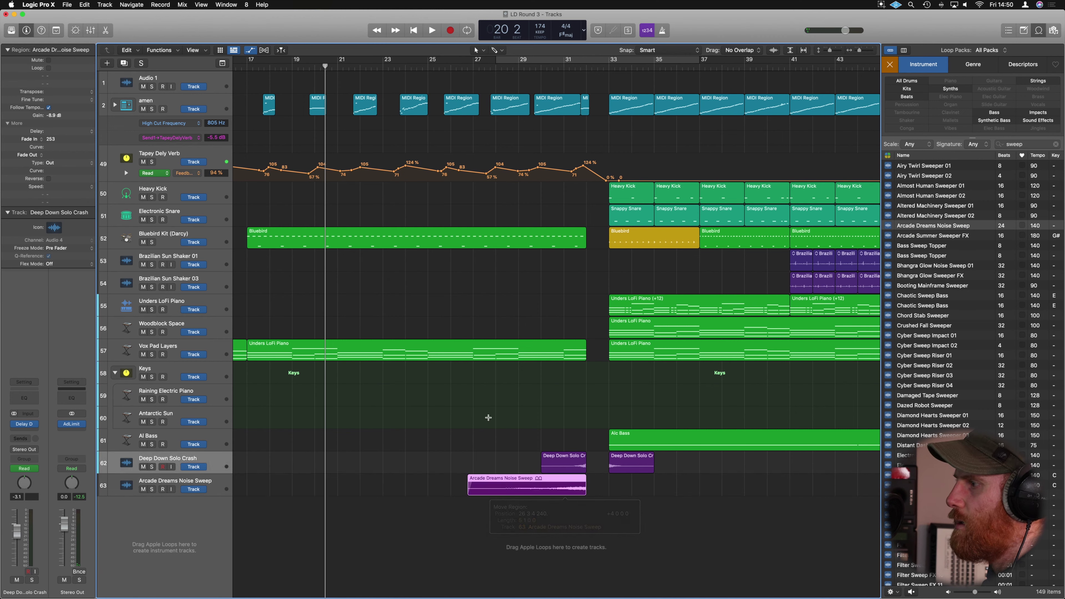
Step: Trim the noise sweep to start at bar 27, set its gain to -12 dB, and play back the build into the drop
key(space)
click(450, 67)
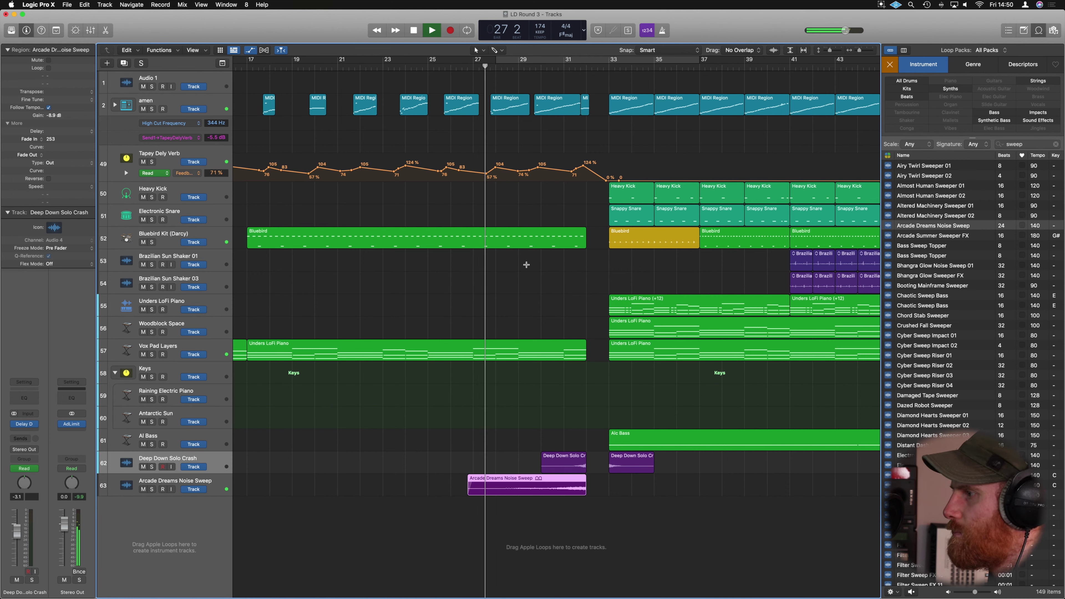
drag(470, 487, 477, 486)
key(super+Up)
key(super+Up)
key(super+Left)
key(super+Left)
key(super+Left)
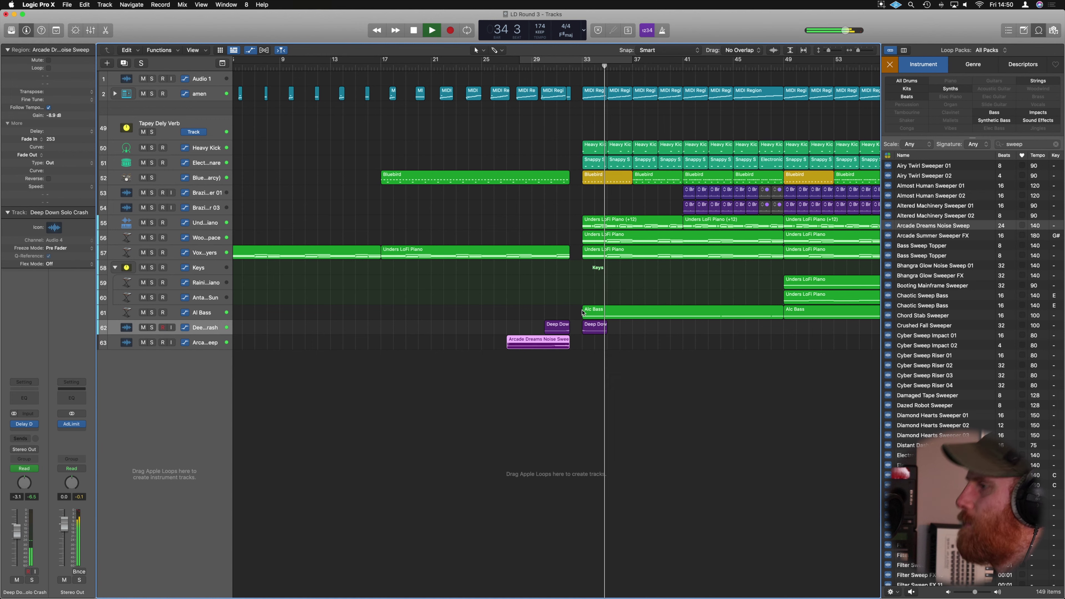
key(space)
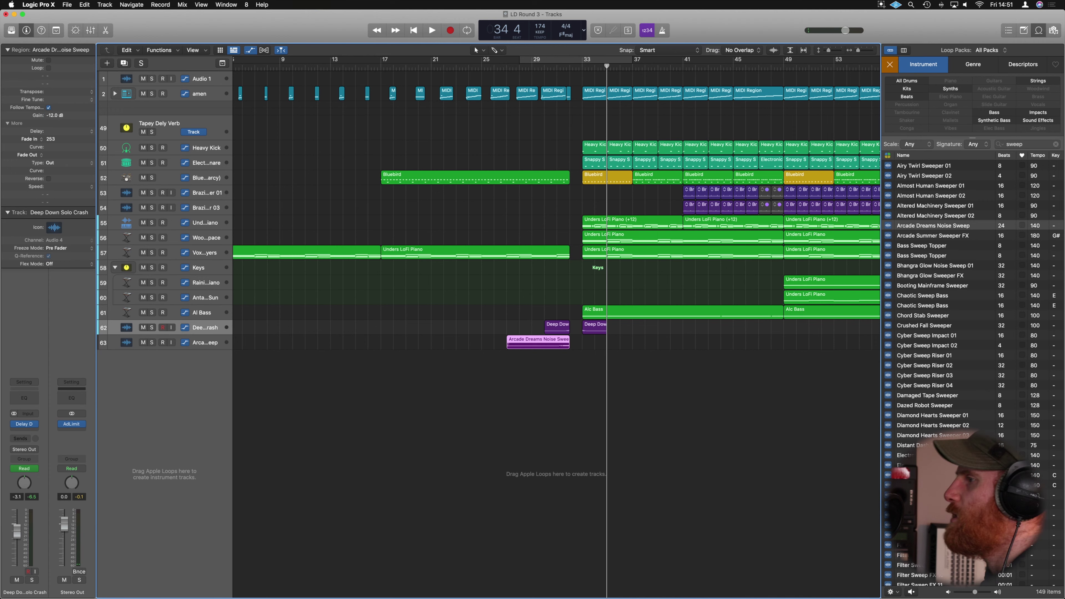
Step: Create an amen region from bar 32 beat 3 to bar 33, set the cycle range over it, and open it in the Piano Roll
scroll(508, 142, up, 4)
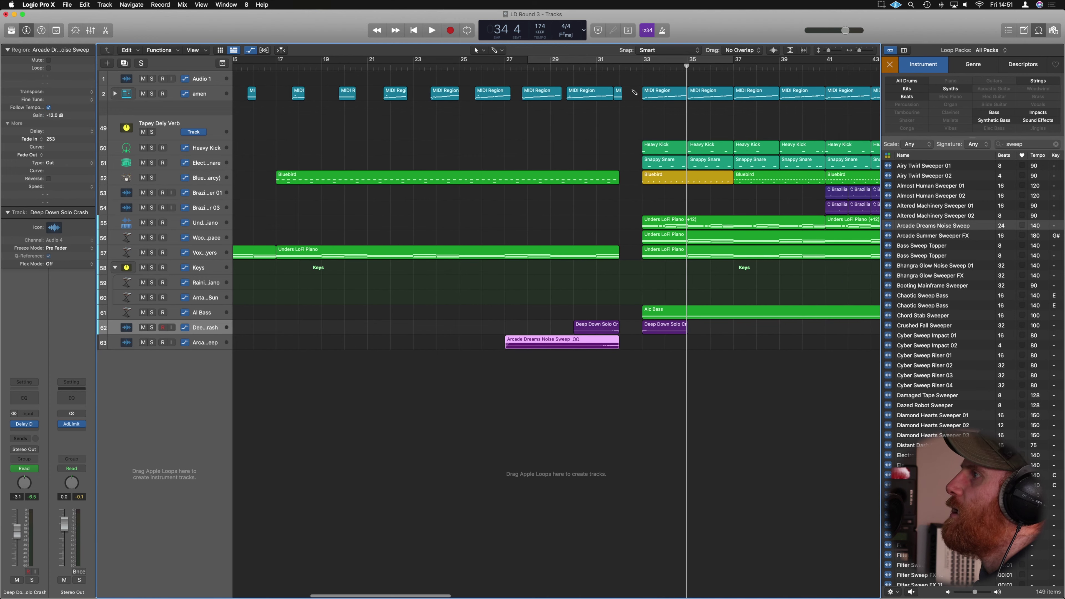
click(634, 93)
scroll(634, 92, up, 3)
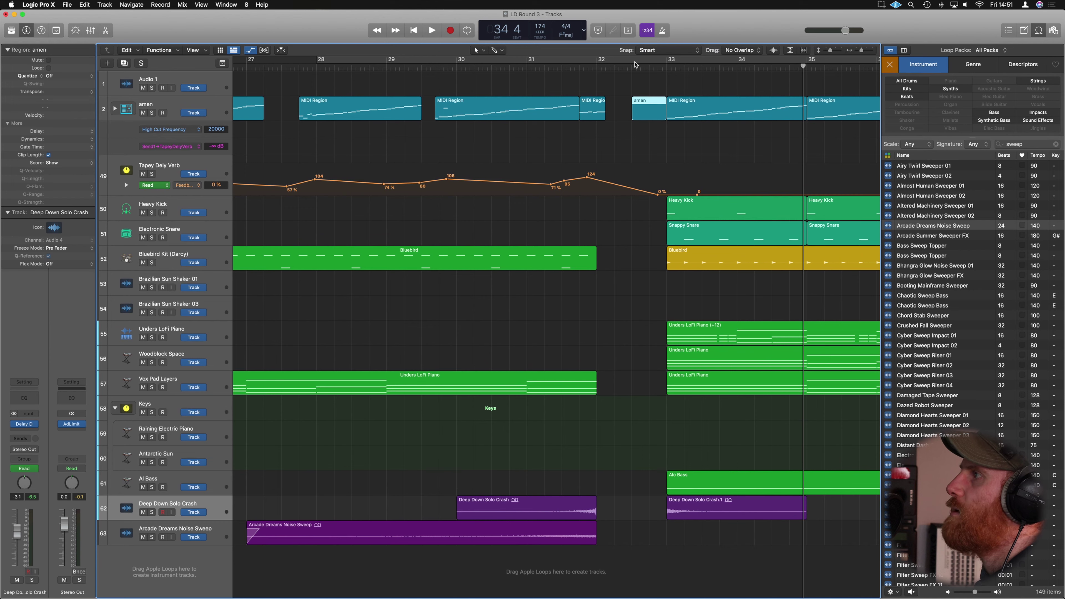
drag(635, 64, 666, 63)
double_click(650, 103)
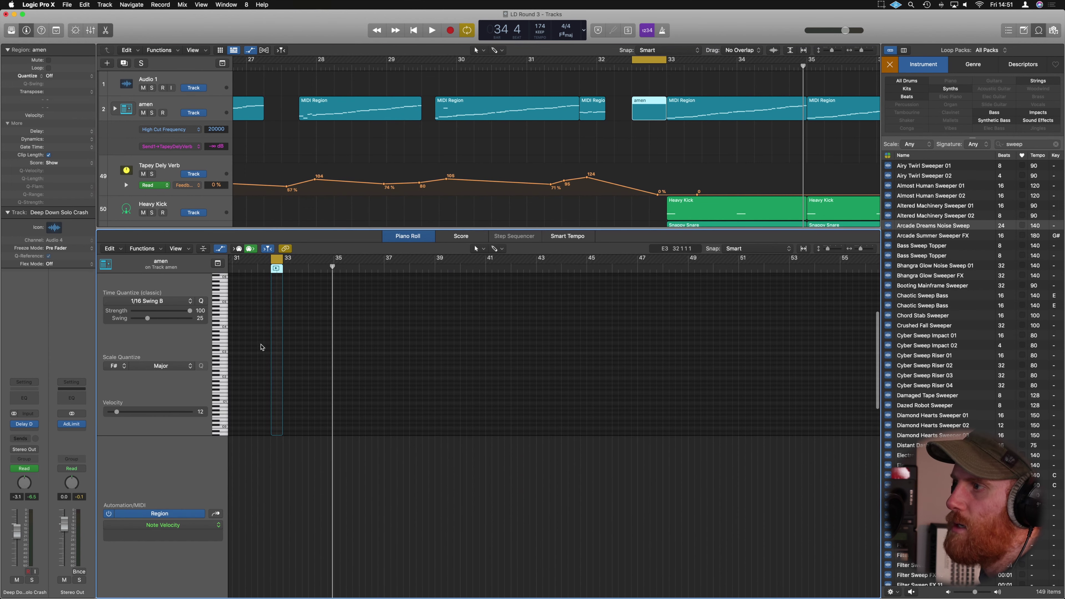
scroll(473, 370, up, 5)
scroll(530, 369, right, 10)
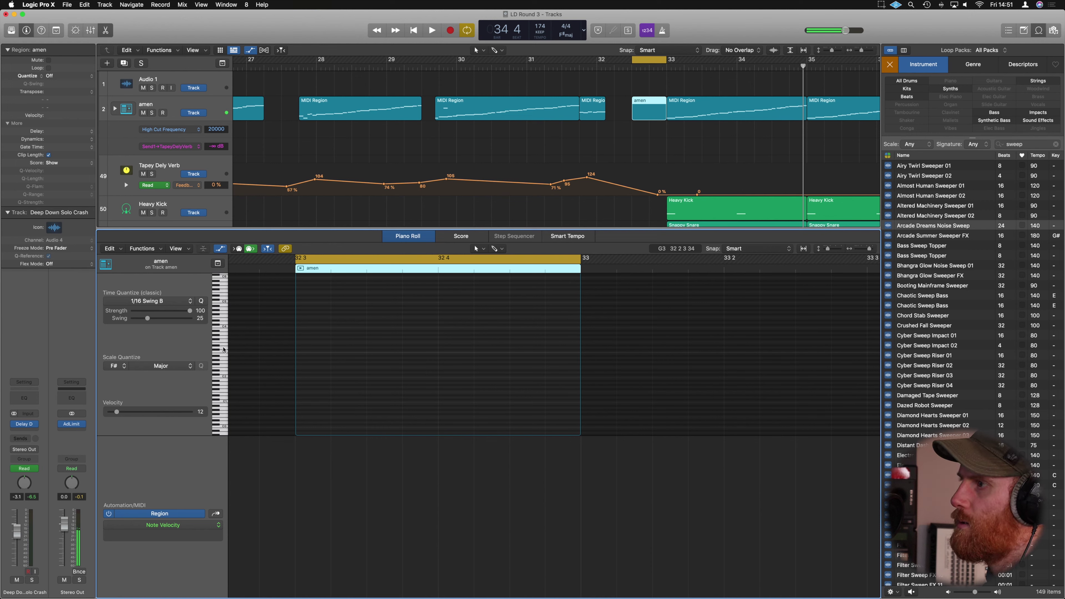
Step: Fill the new amen region with three evenly spaced notes of one chop, and play back from about bar 31 with cycling off
key(space)
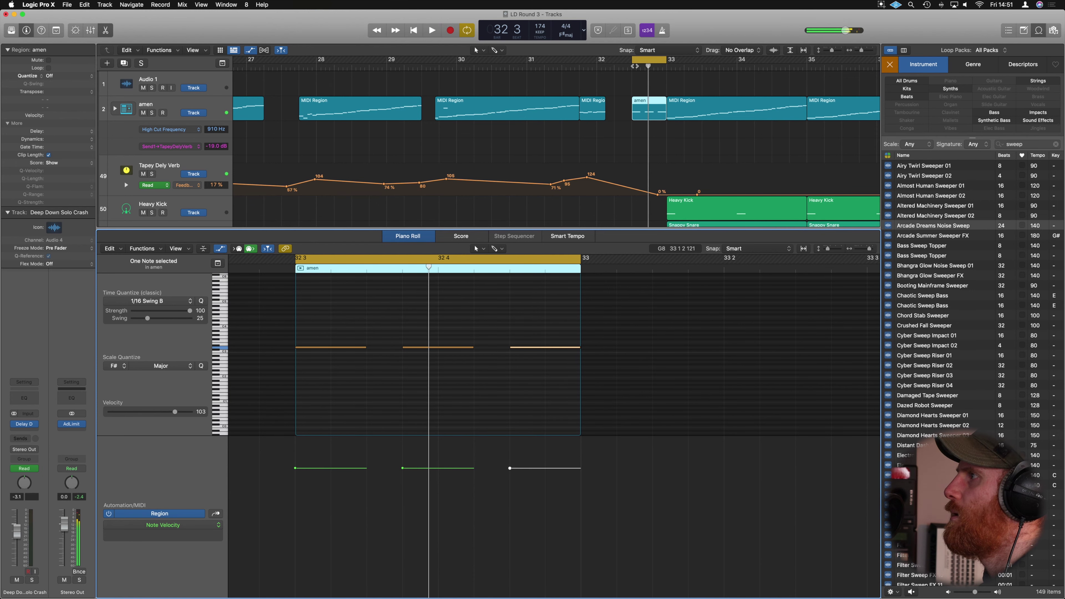
click(642, 61)
click(542, 67)
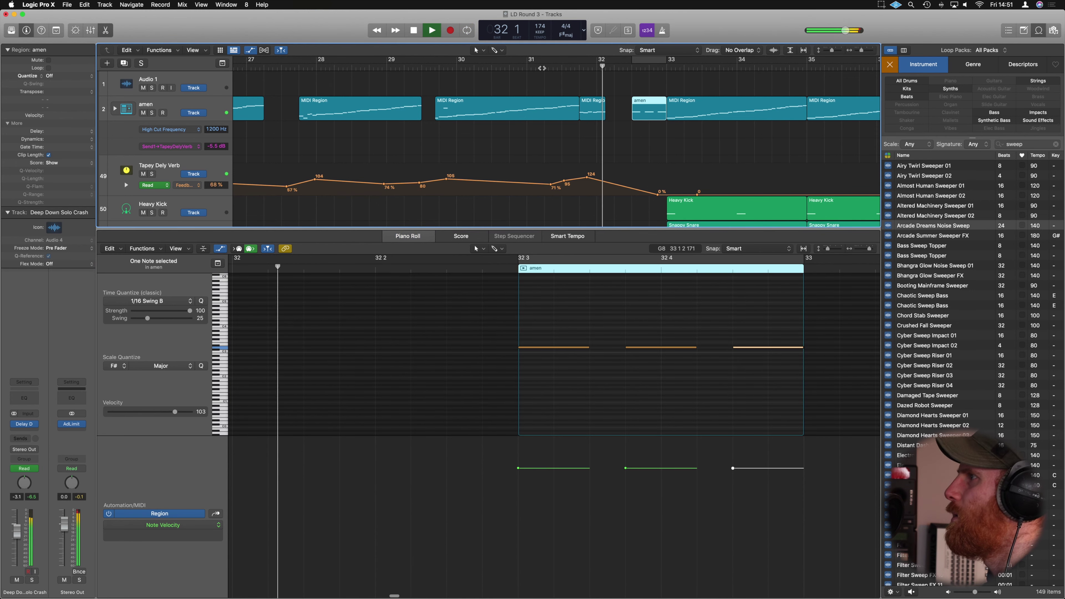
key(super+Left)
key(super+Left)
key(super+Left)
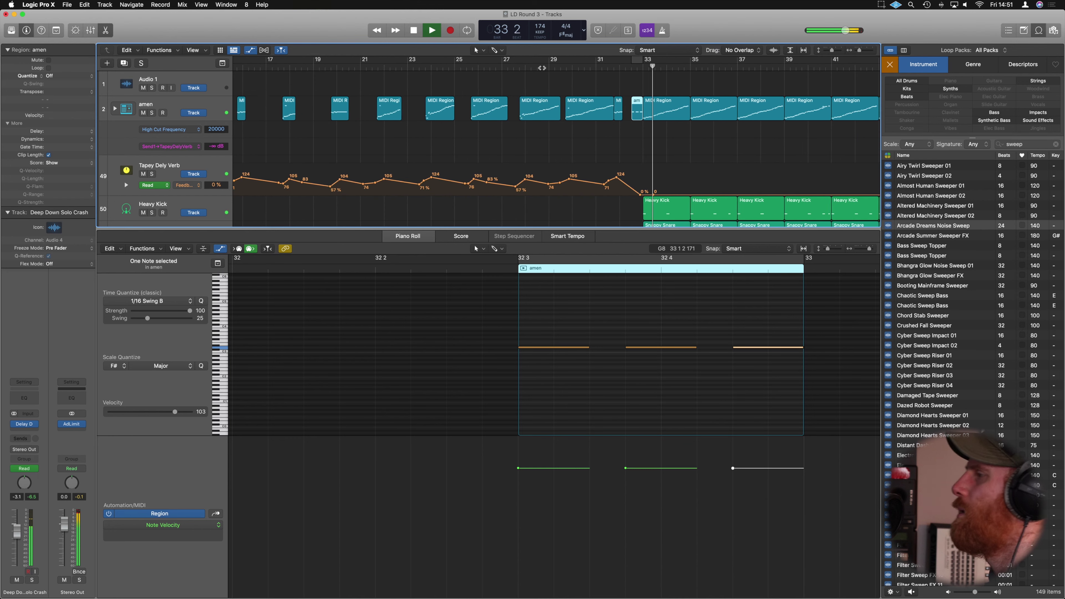
key(super+Left)
key(super+Left)
key(super+Left)
key(super+Left)
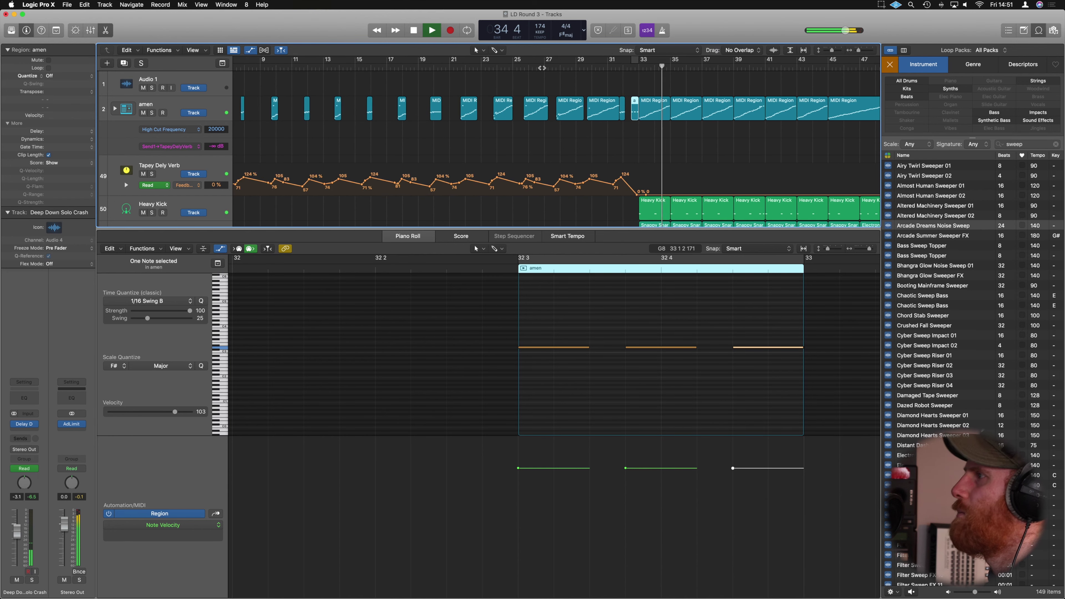
Step: Show the whole arrangement and play it back from bar 1
key(super+Up)
key(super+Up)
key(super+Left)
key(super+Left)
key(super+Left)
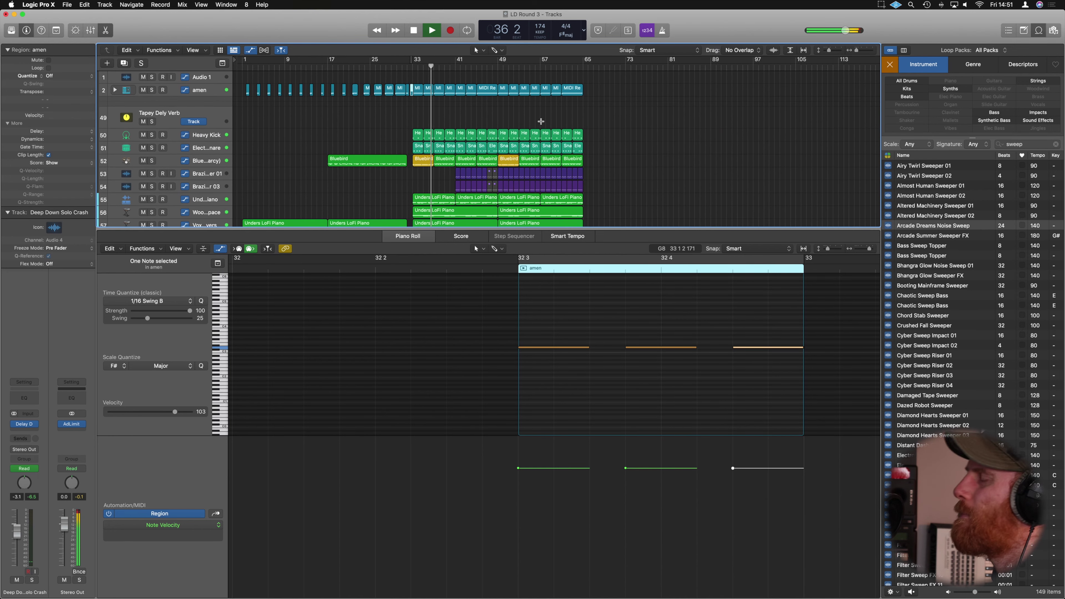
key(super+Up)
key(space)
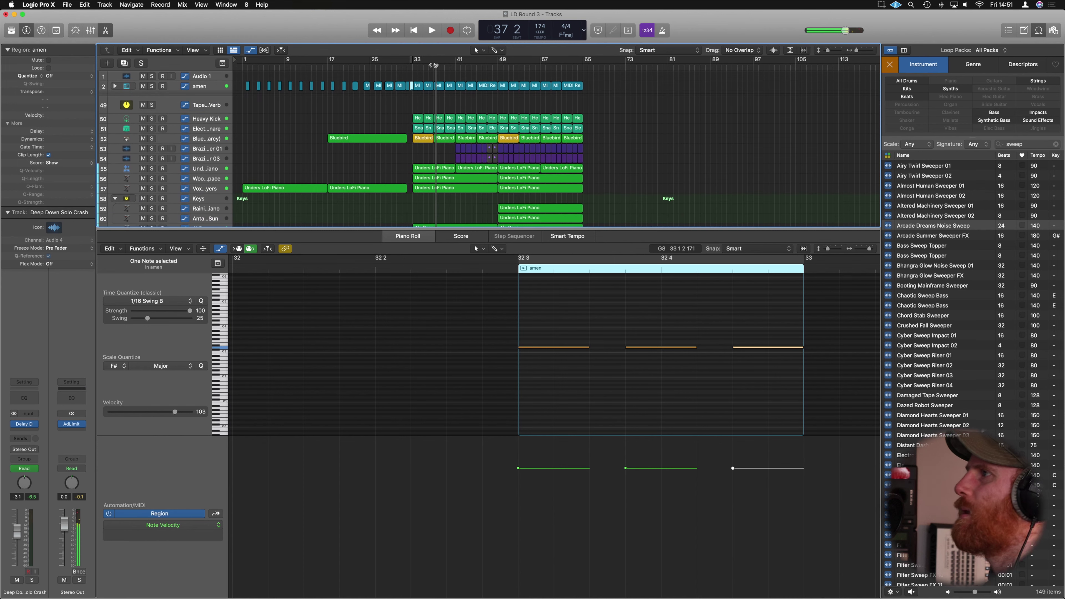
key(space)
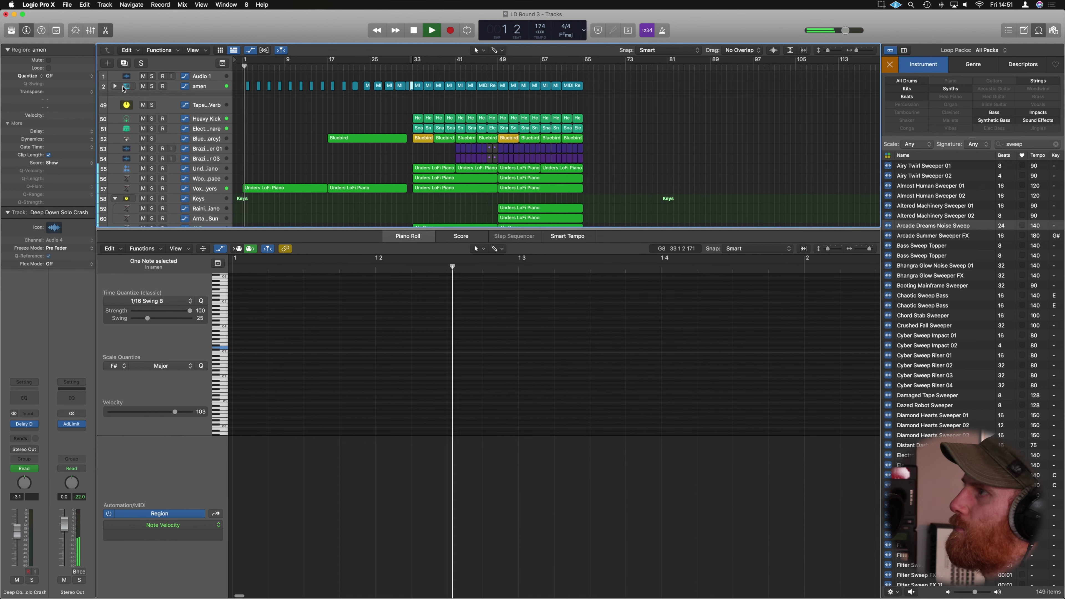
Step: Close the Piano Roll, fit the whole arrangement in view, and listen through the intro and drop to about bar 46
scroll(293, 137, down, 5)
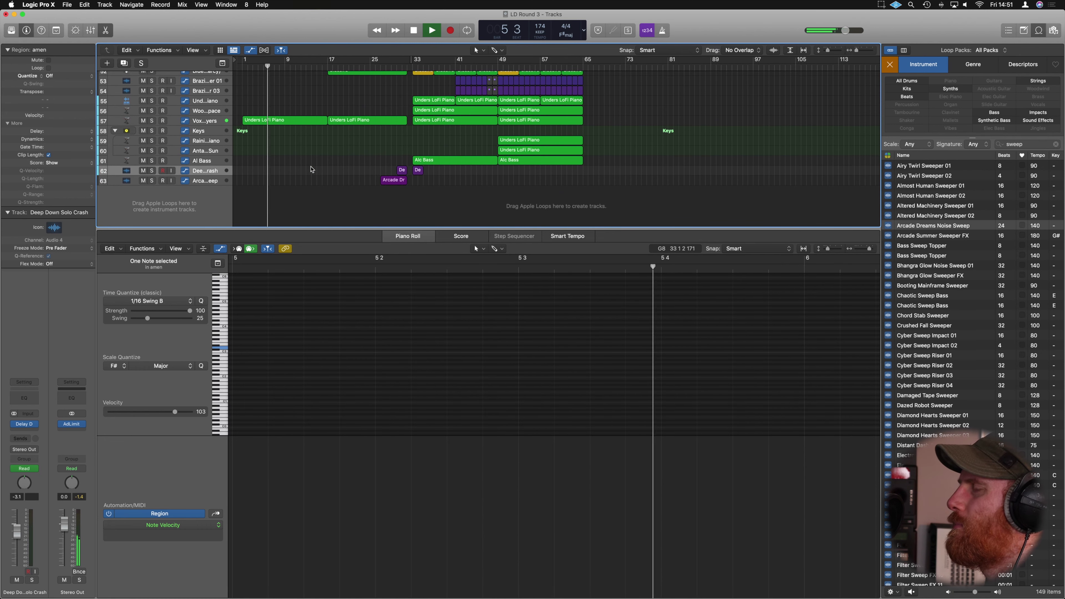
scroll(310, 151, up, 3)
key(e)
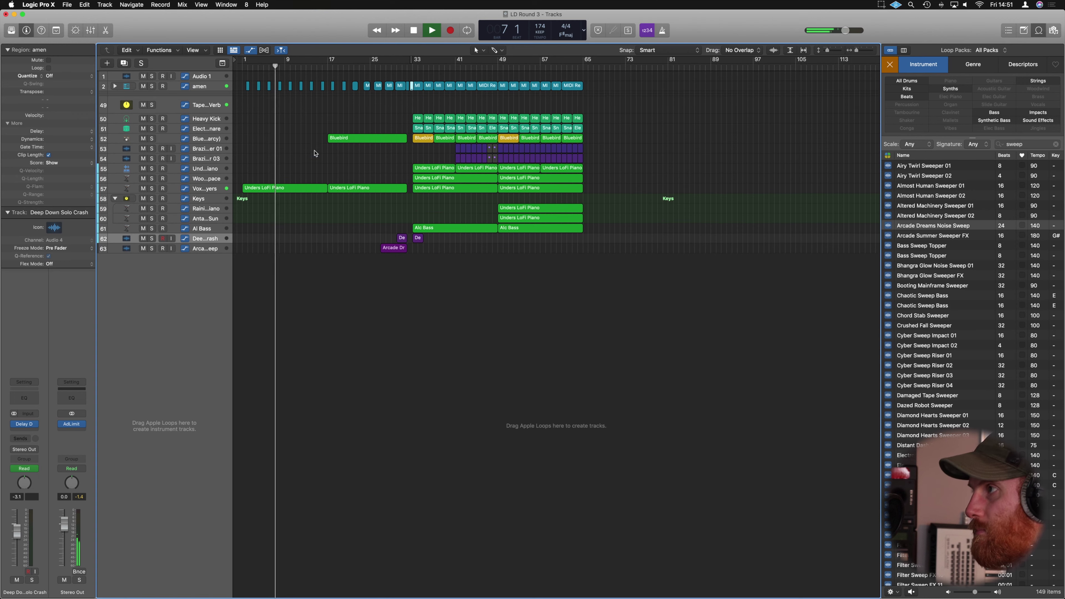
key(z)
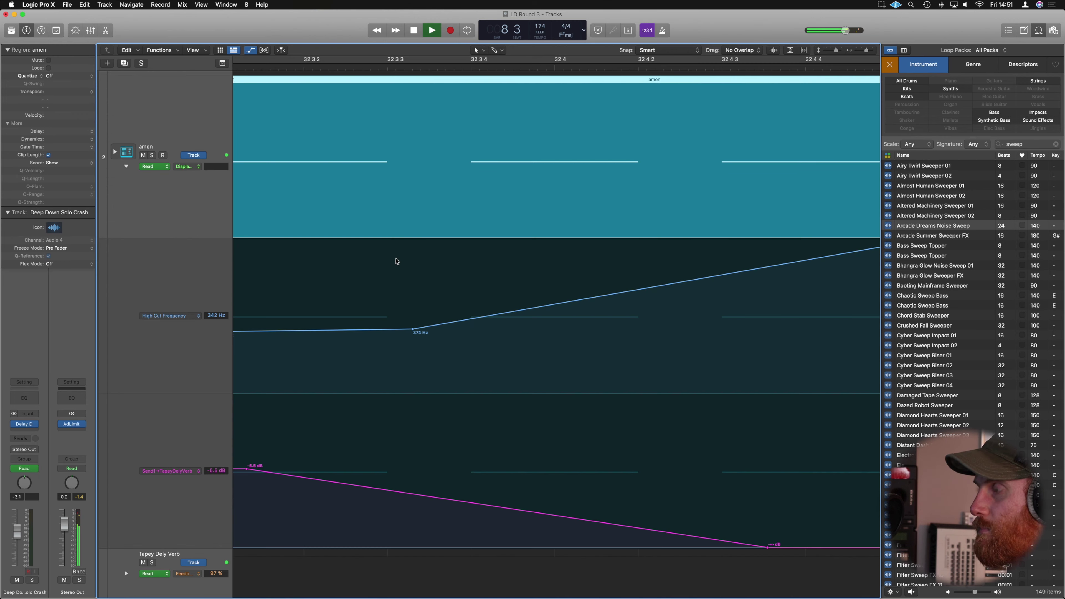
key(z)
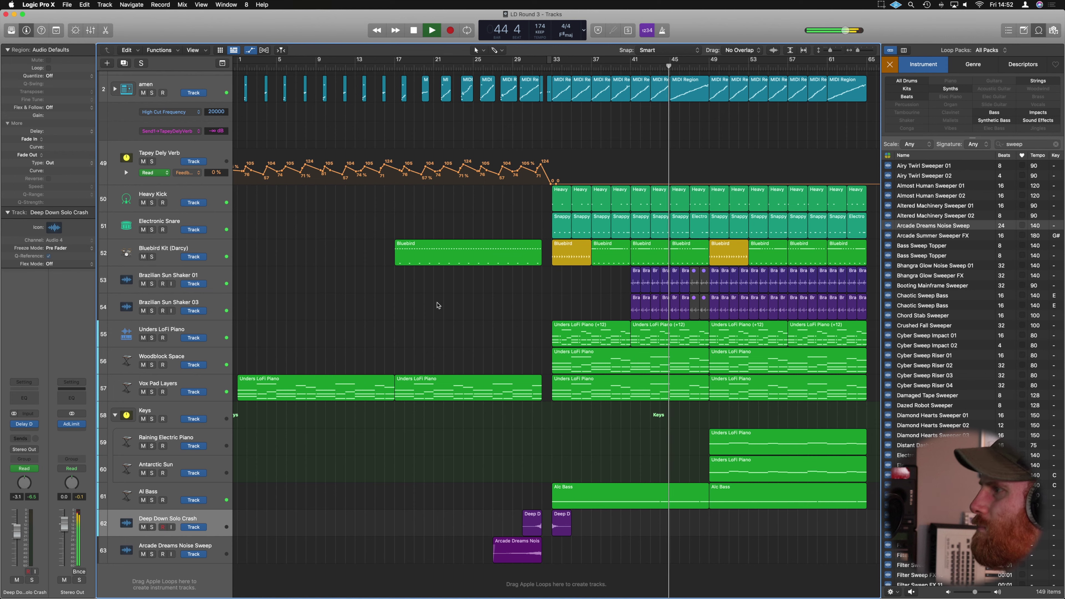
key(z)
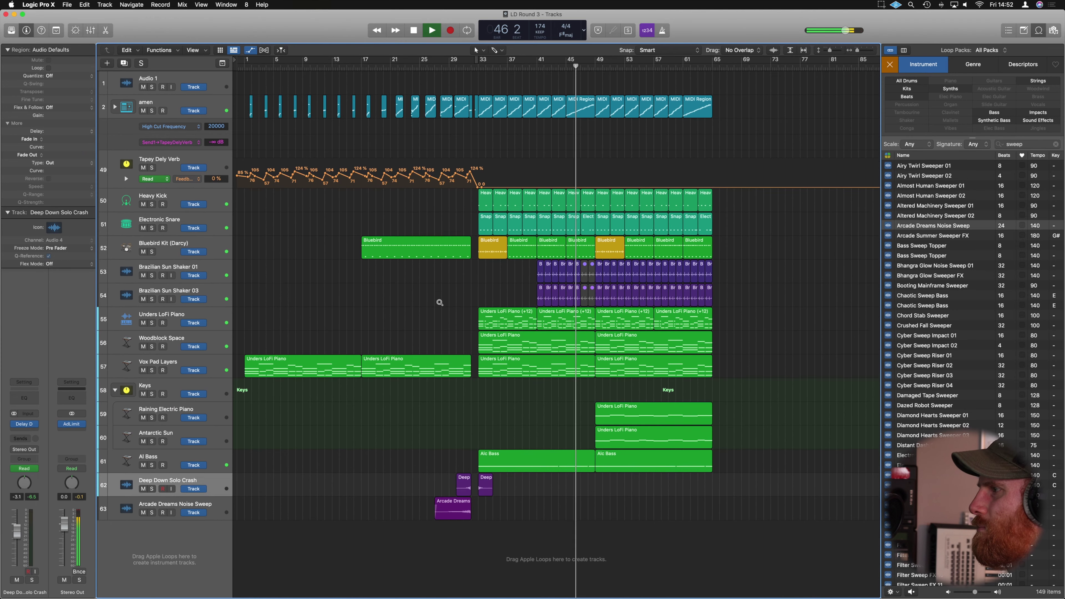
key(space)
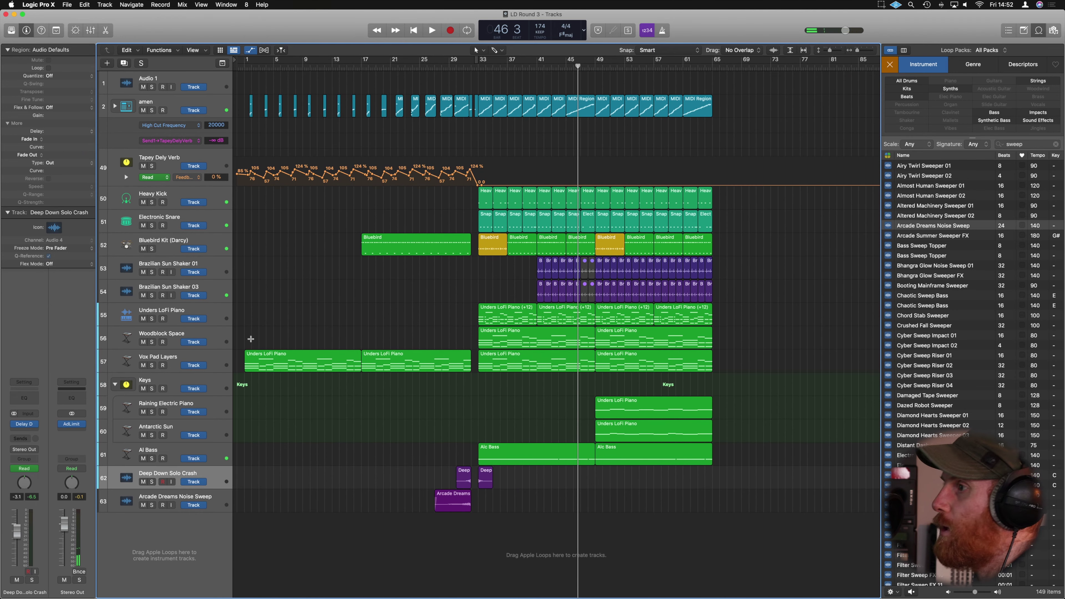
Step: Mute the Woodblock Space region that starts at bar 33 and play back from about bar 31
click(184, 346)
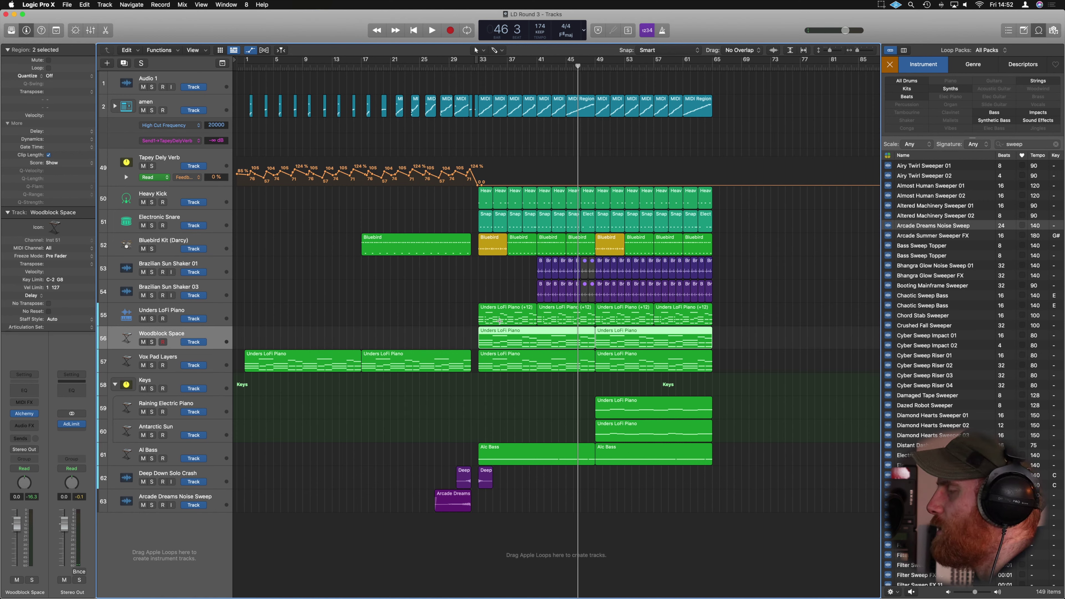
click(453, 338)
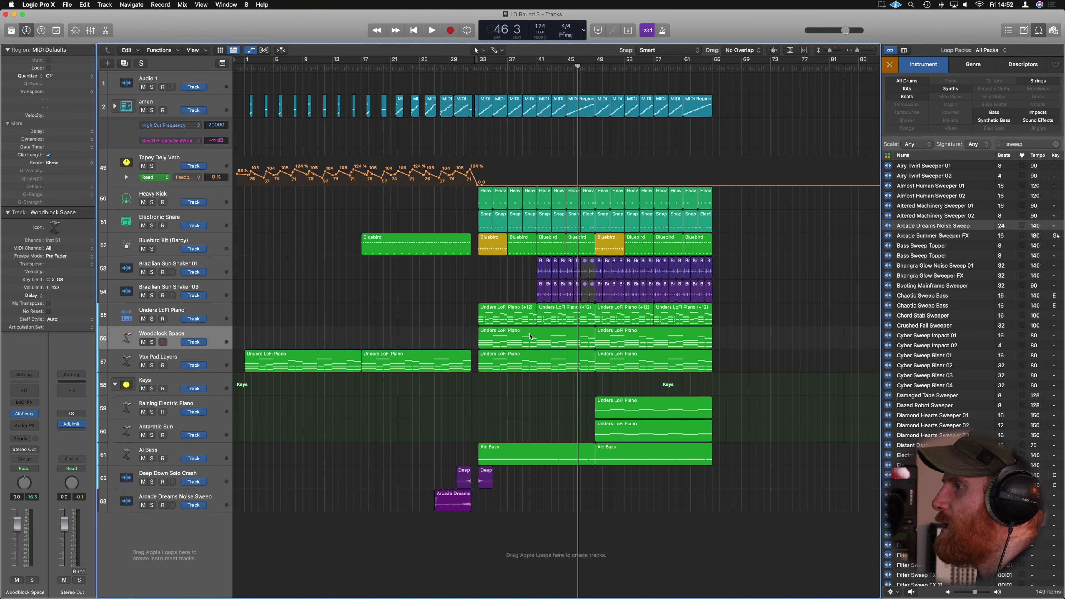
click(49, 62)
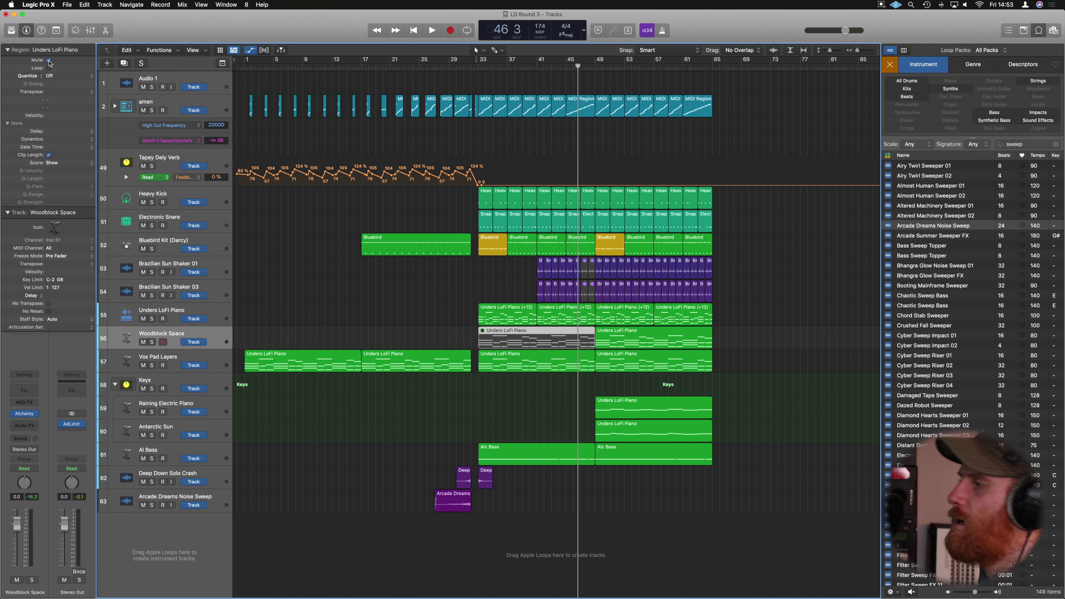
click(463, 67)
key(space)
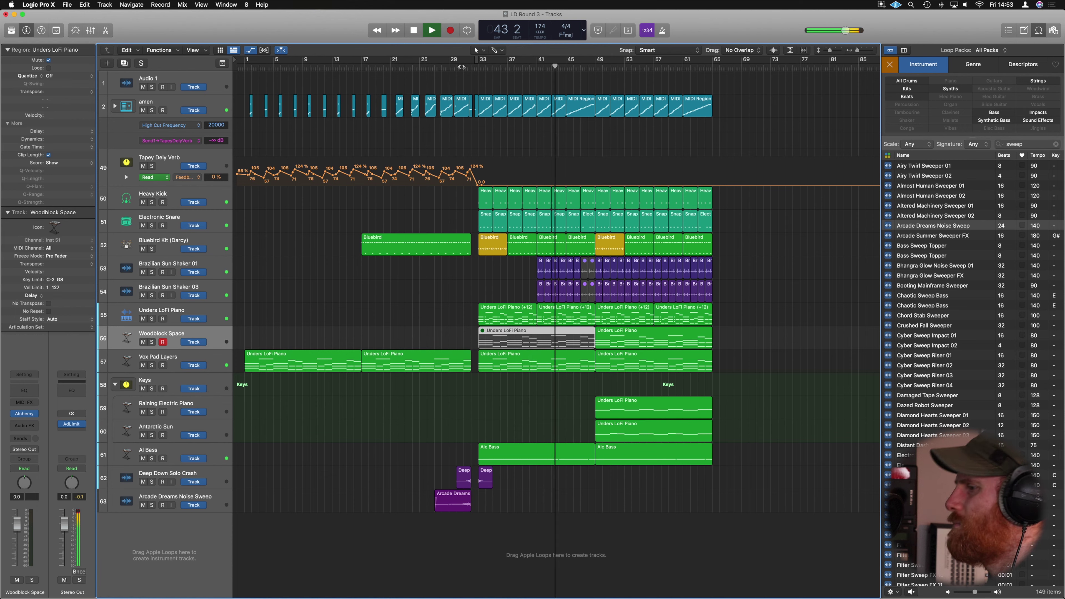
Step: Place a one-bar copy of the noise sweep at bar 33 and audition it from about bar 32
click(456, 502)
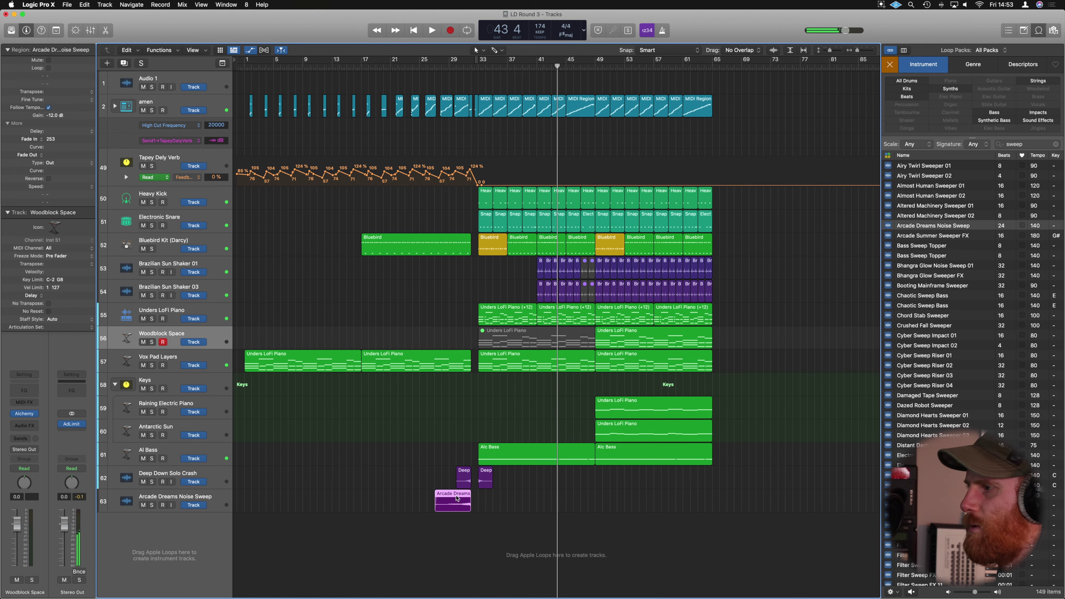
drag(457, 499, 403, 500)
scroll(281, 502, up, 3)
scroll(281, 503, down, 5)
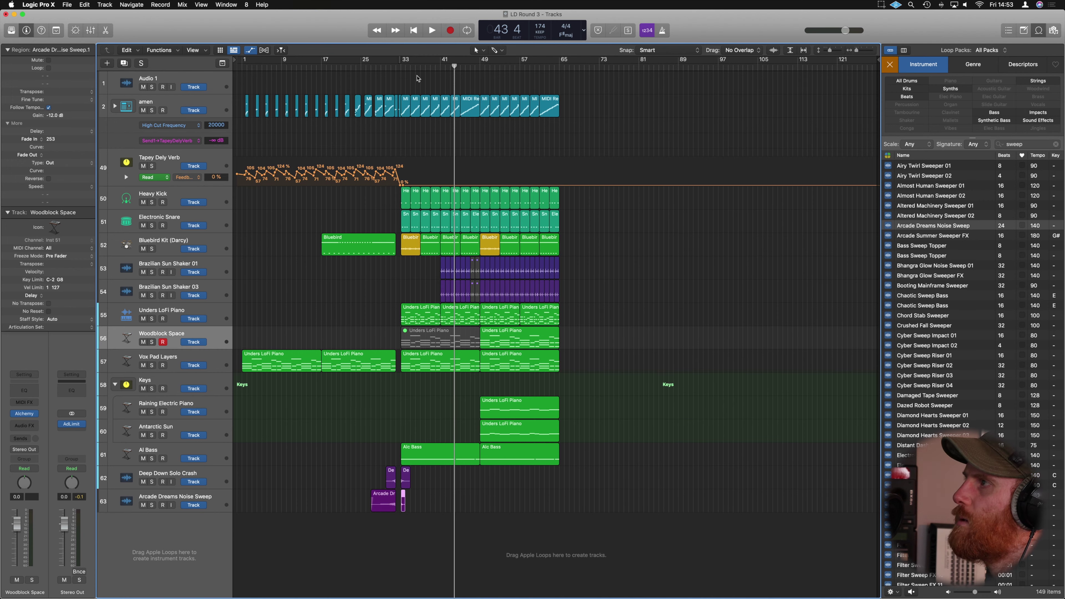
click(397, 65)
key(space)
key(super+Right)
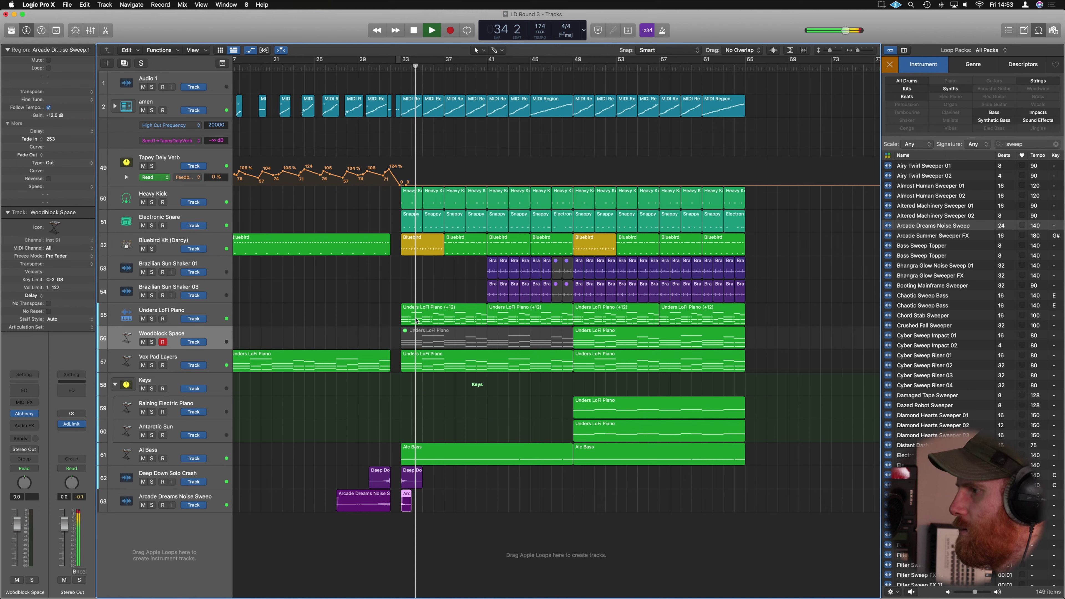
key(space)
click(397, 69)
key(space)
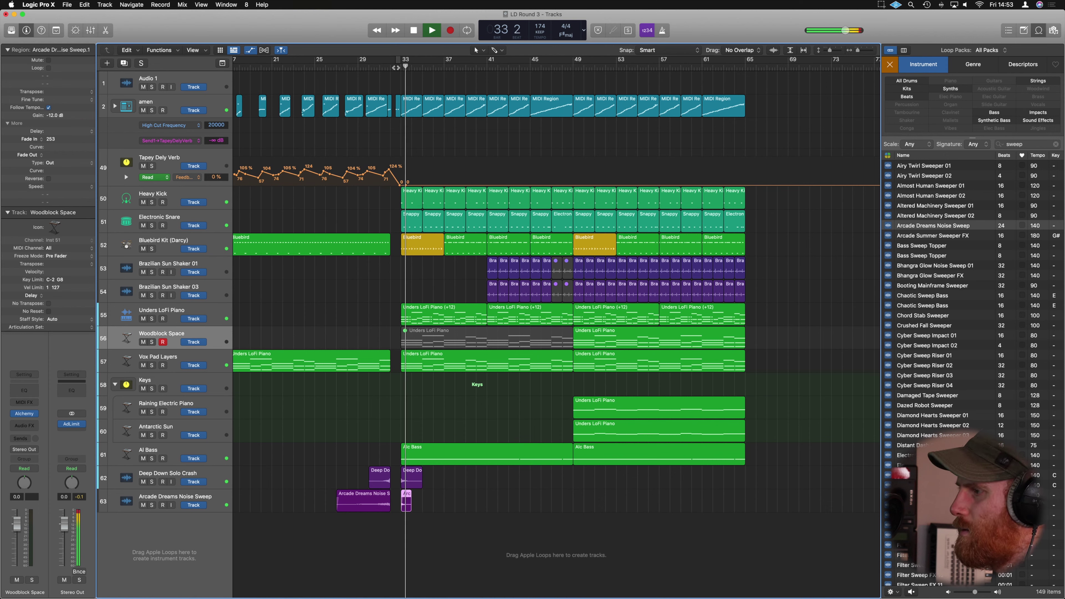
Step: Add an audio track below the noise sweep track and move the one-bar sweep copy onto it at bar 33
click(207, 503)
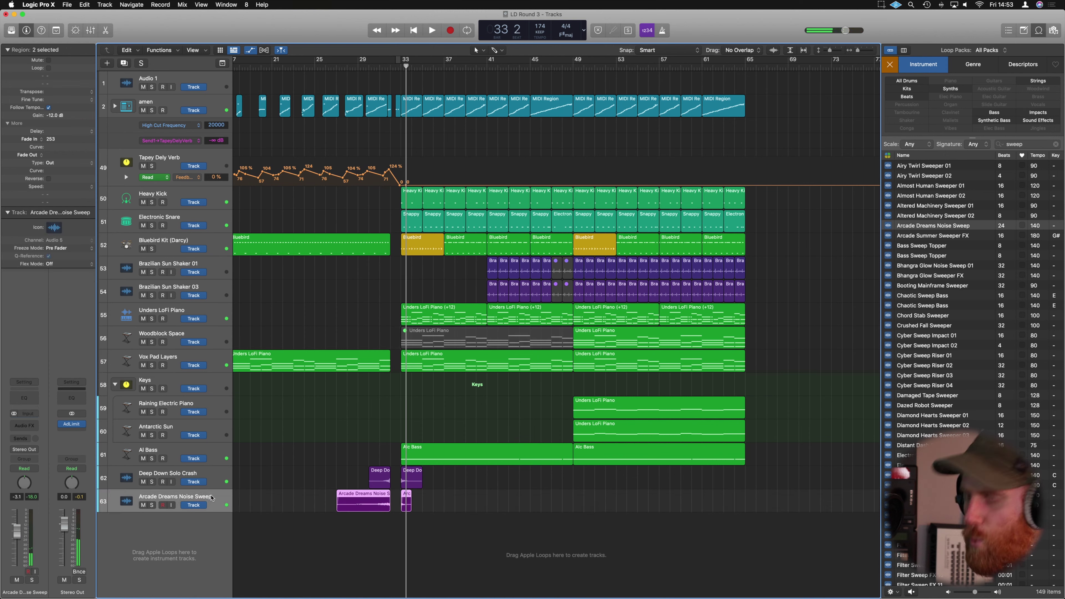
double_click(384, 536)
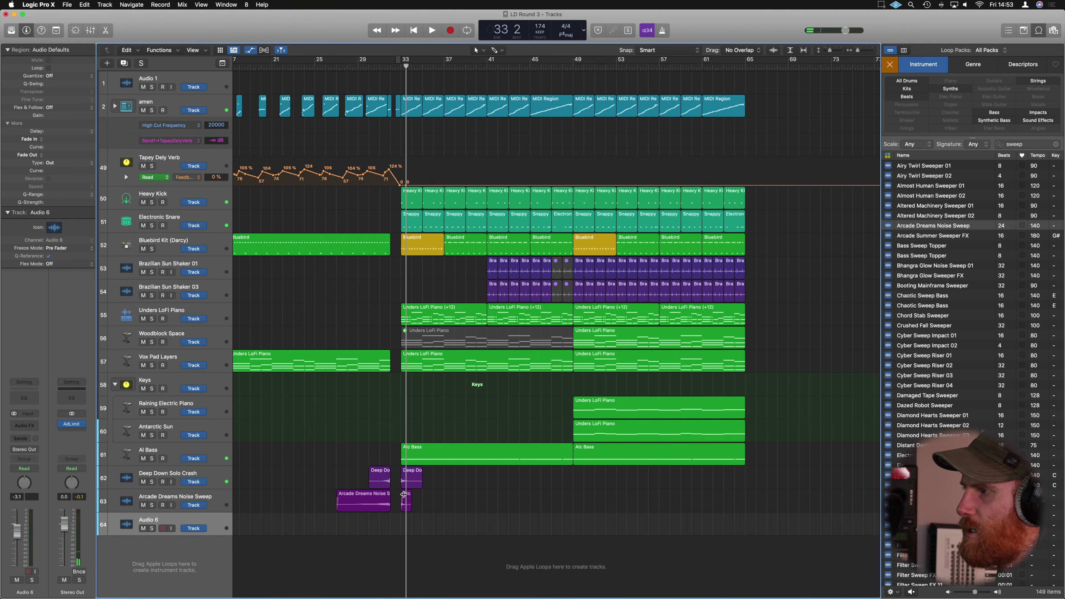
drag(403, 494, 406, 525)
scroll(407, 527, up, 5)
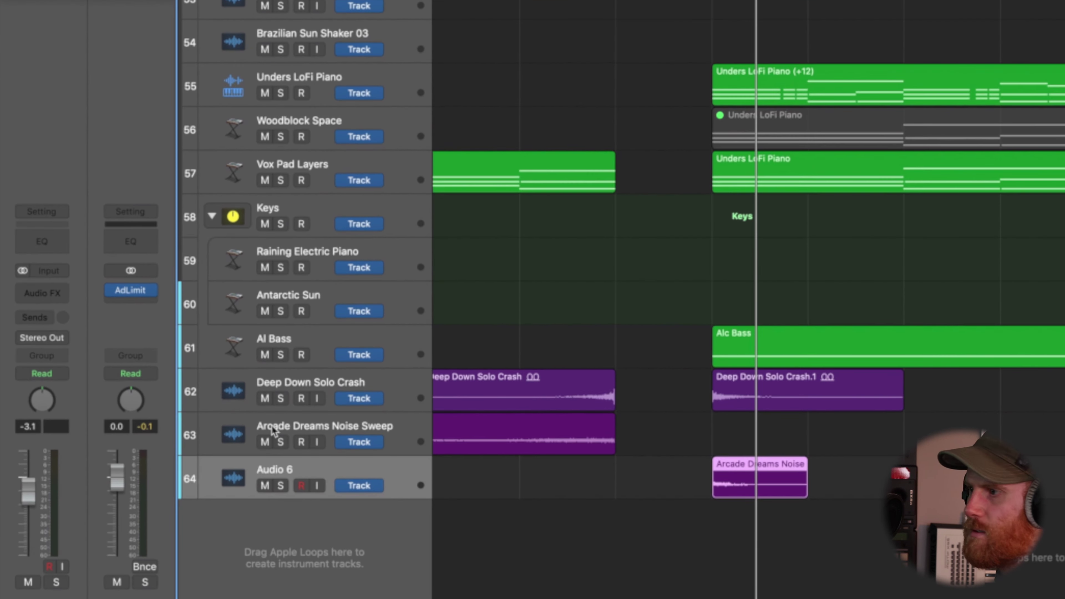
Step: Set the new sweep track's channel format to Mono and play back the start of the drop
click(23, 271)
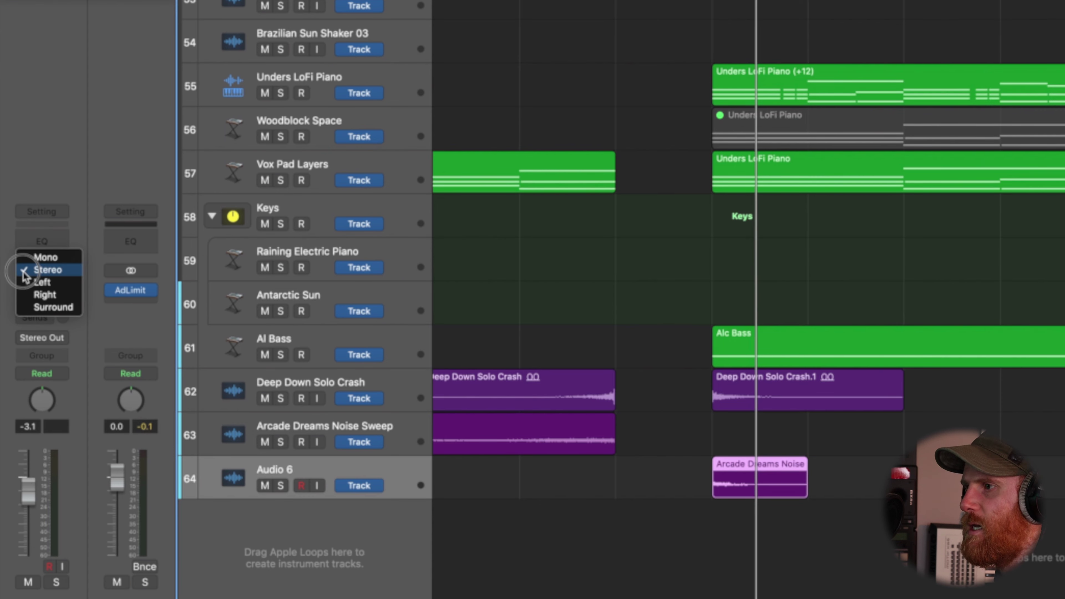
click(42, 257)
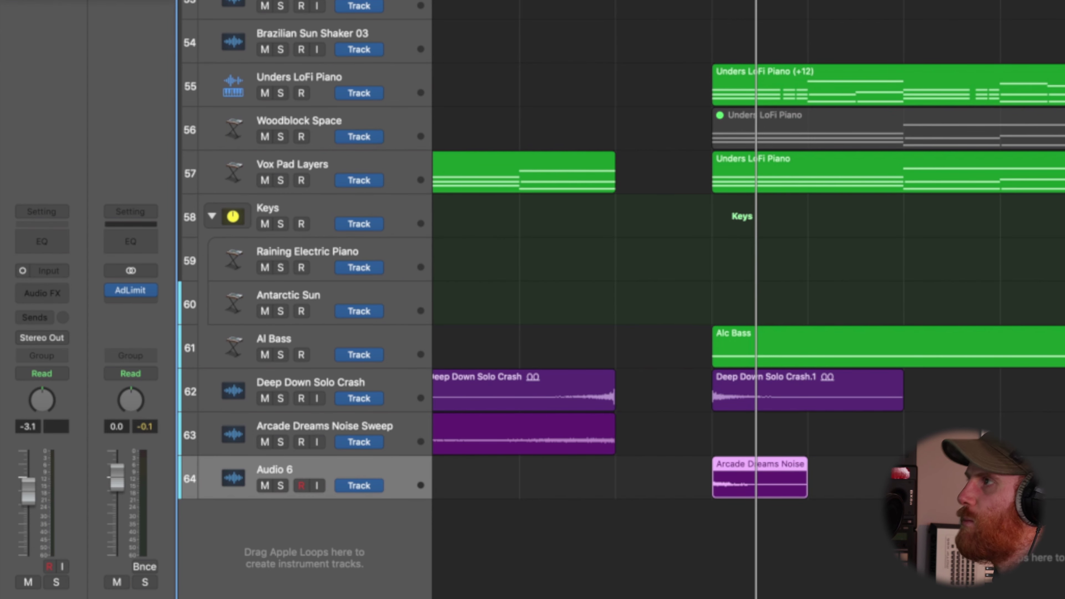
key(space)
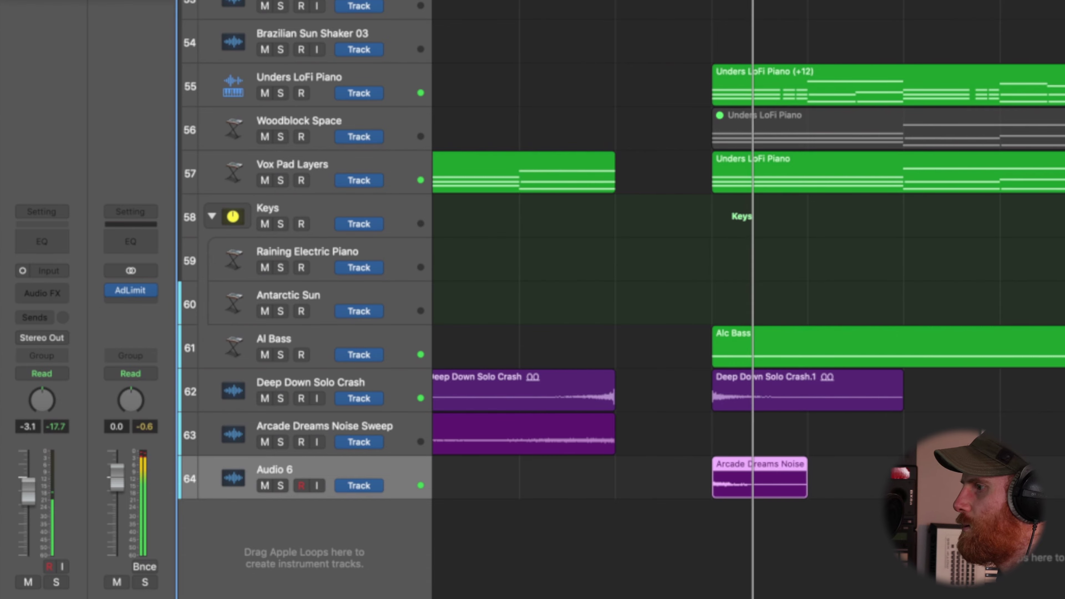
key(super+Left)
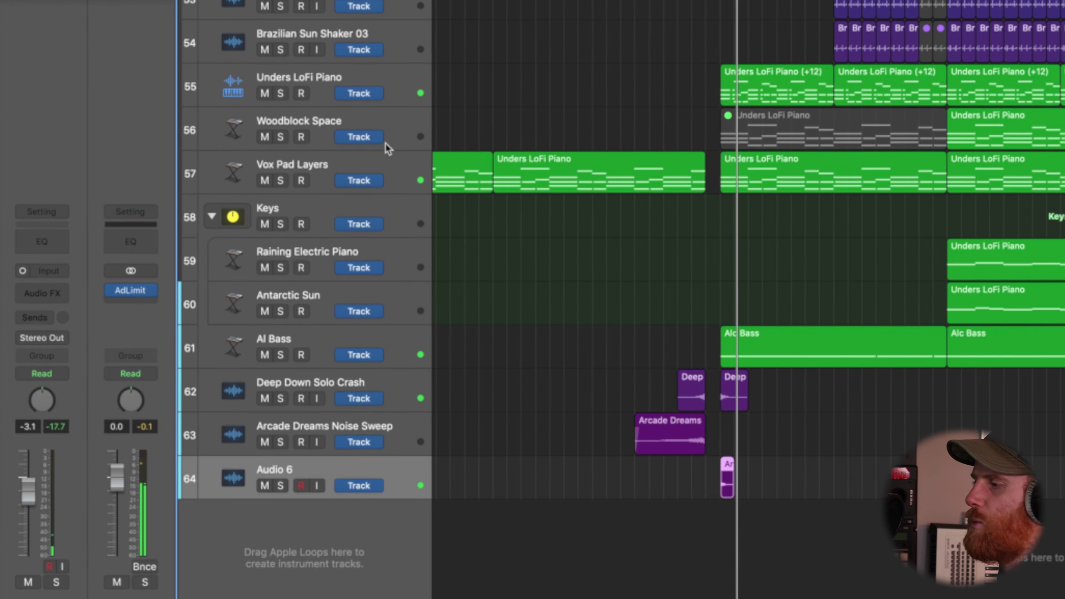
Step: Reorder the mono sweep track above Arcade Dreams Noise Sweep and play back from about bar 31
drag(393, 481, 392, 437)
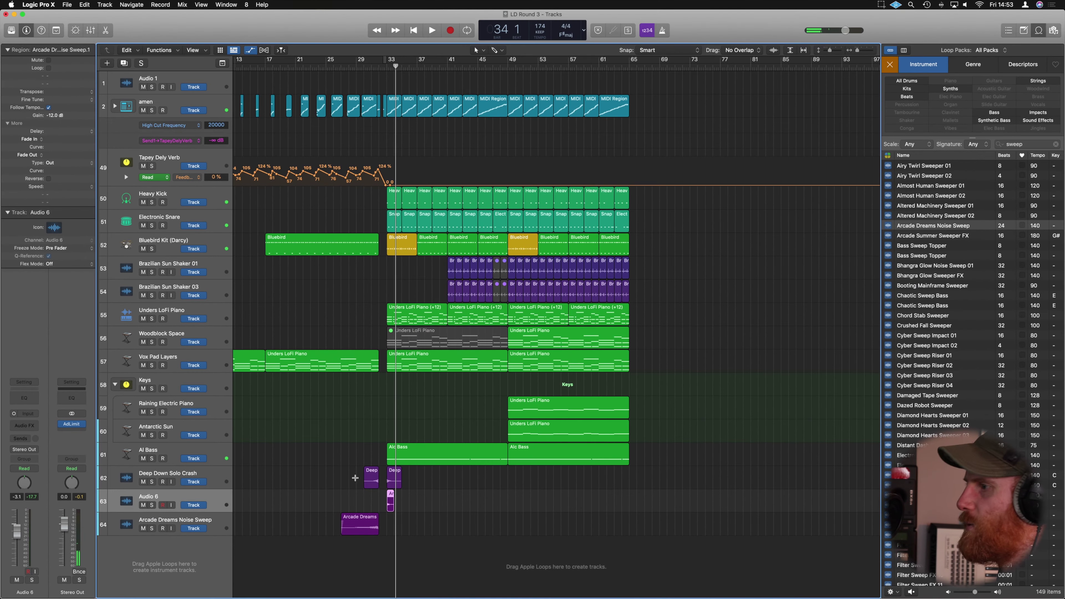
key(space)
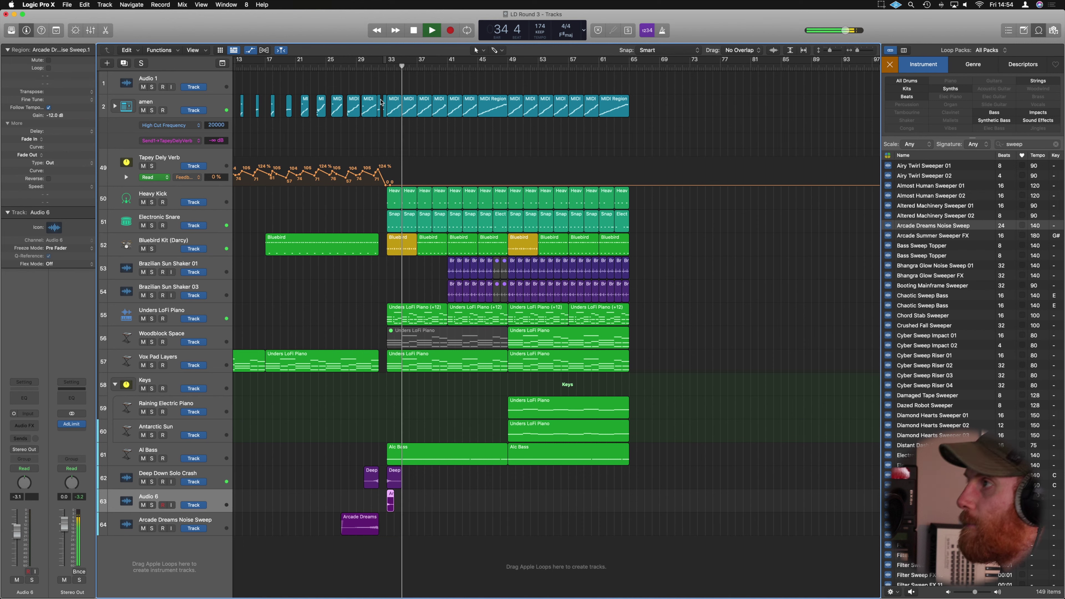
click(375, 67)
key(space)
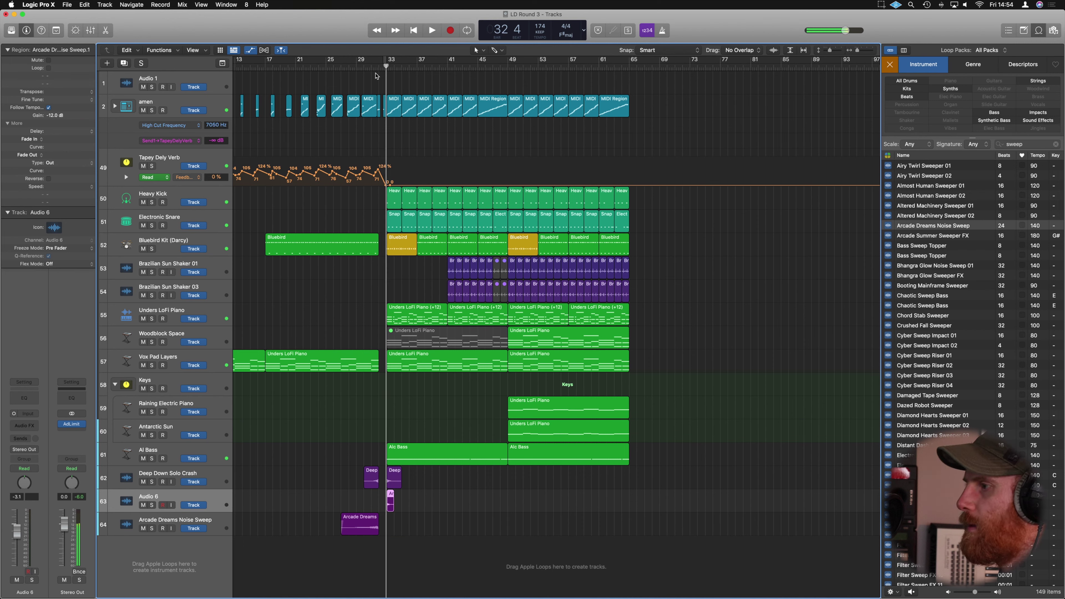
Step: Duplicate the Deep Down Solo Crash track, move the bar 33 crash and its automation onto it, and place it above the original
click(210, 479)
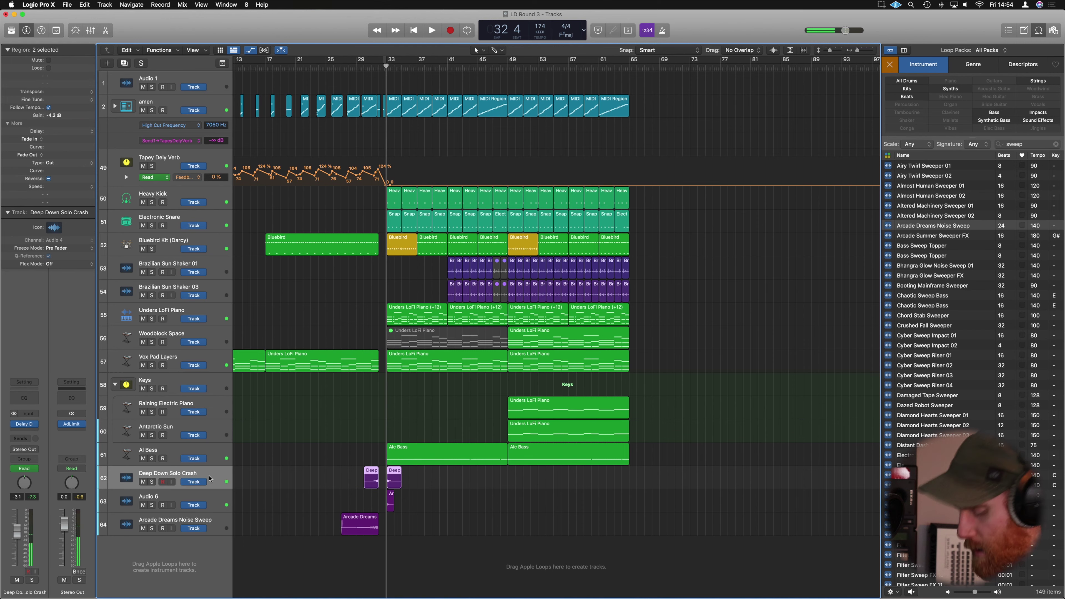
key(super+d)
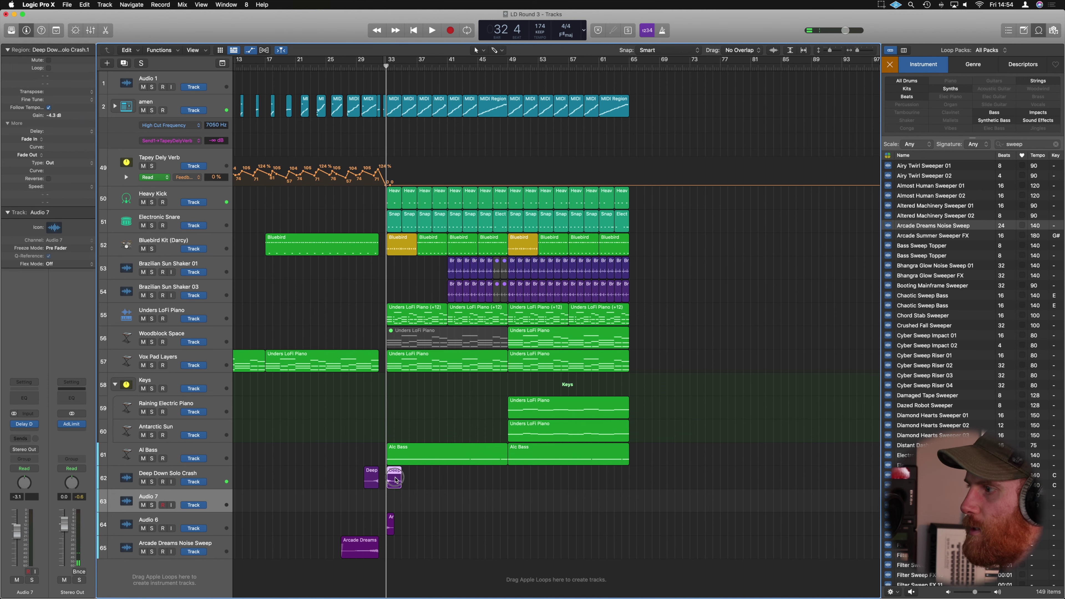
drag(395, 480, 395, 503)
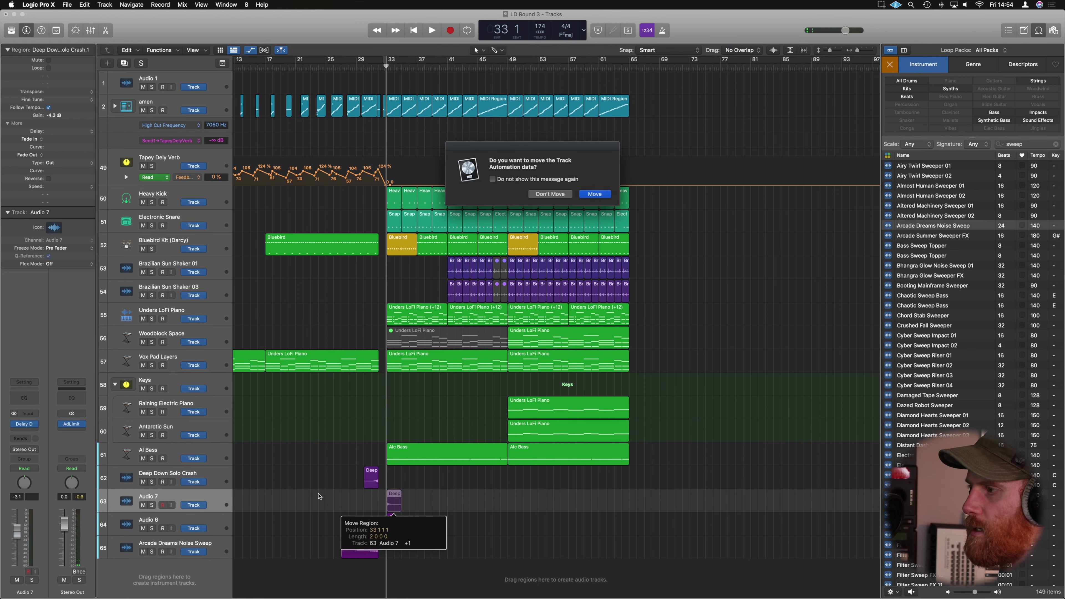
click(595, 194)
drag(247, 503, 272, 479)
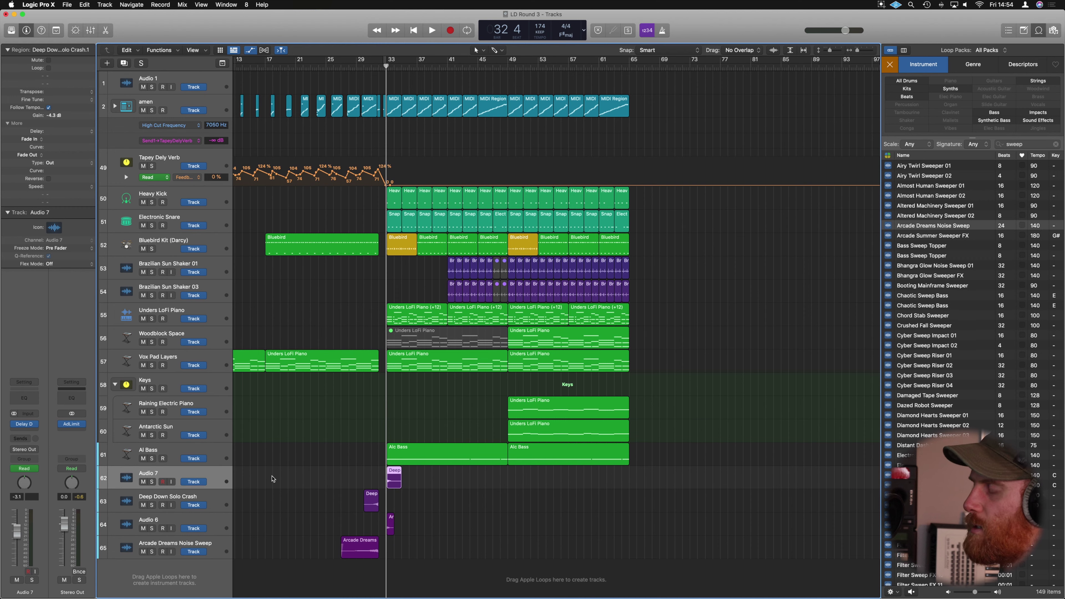
Step: Remove the Delay Designer from the duplicated crash track and move the mono sweep track directly below it
click(37, 424)
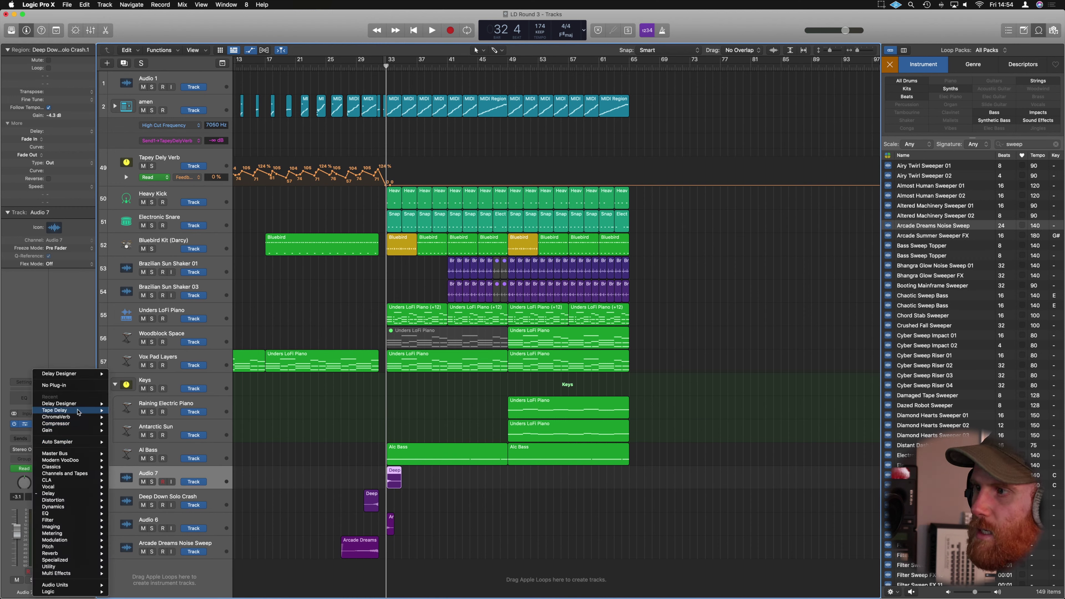
click(75, 387)
drag(216, 519, 215, 500)
Step: Play back the transition into the drop from about bar 31 and look over the whole arrangement
key(space)
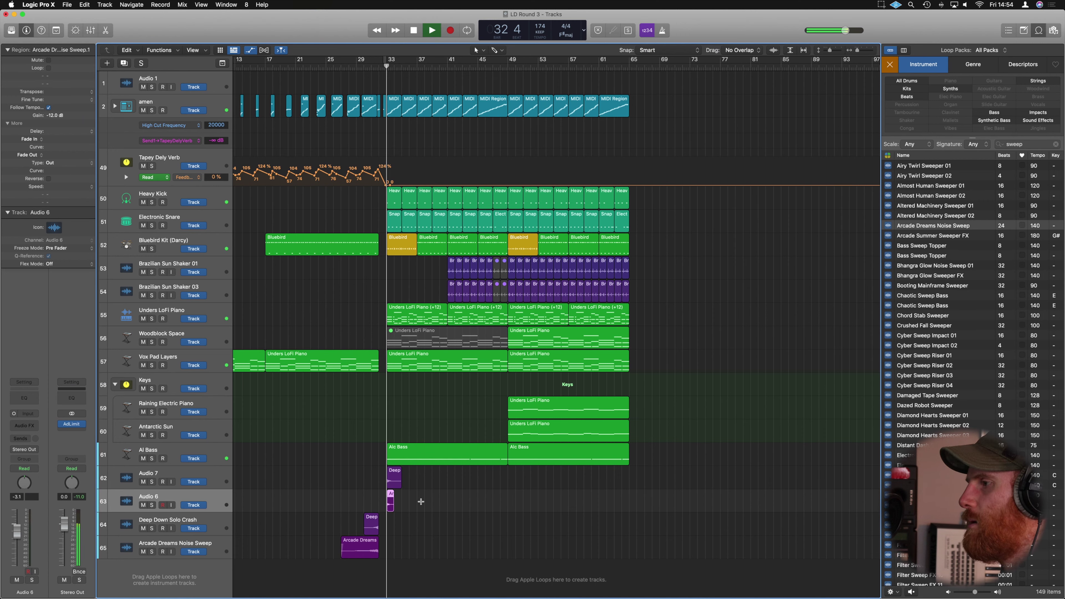
click(369, 68)
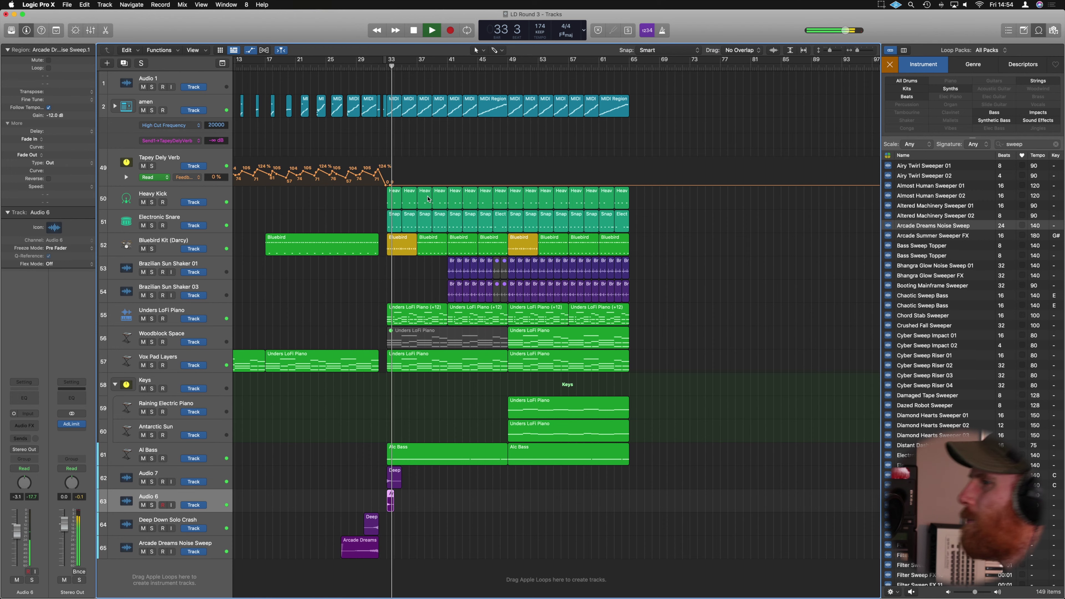
key(super+Right)
key(super+Up)
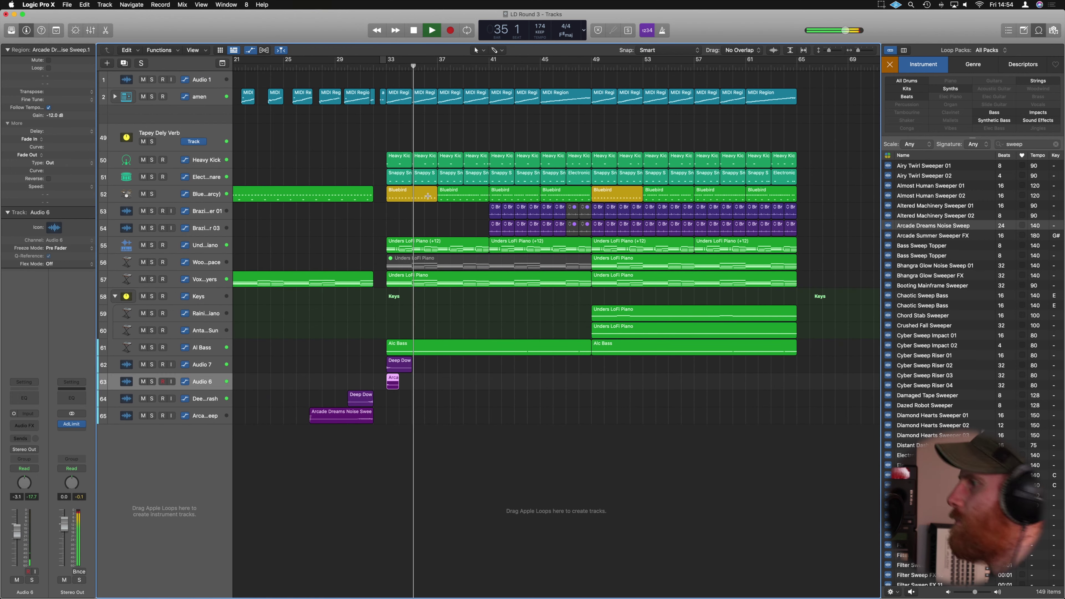
key(super+Left)
key(super+Up)
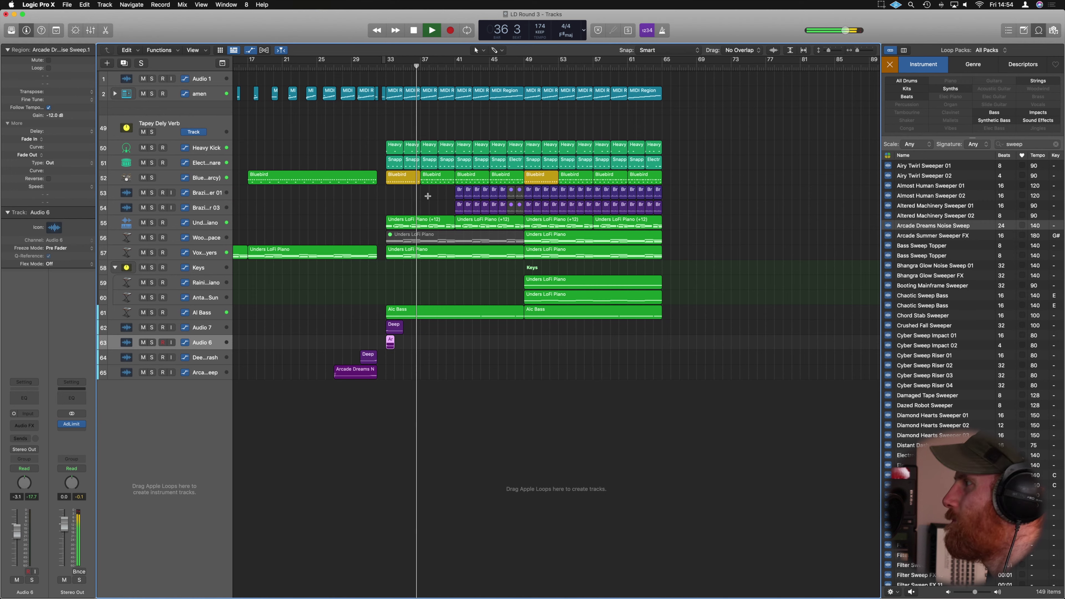
scroll(428, 196, left, 8)
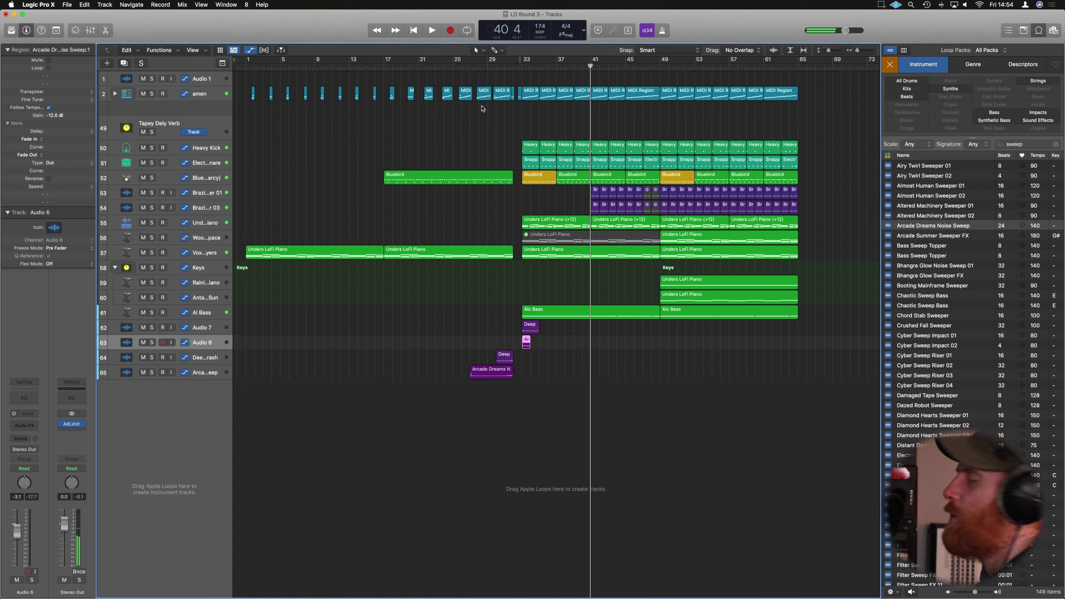
Step: Audition the sweep loops in the search results, from the Cyber Sweep loops through Metallic Cloud Sweeper 01
scroll(933, 235, down, 3)
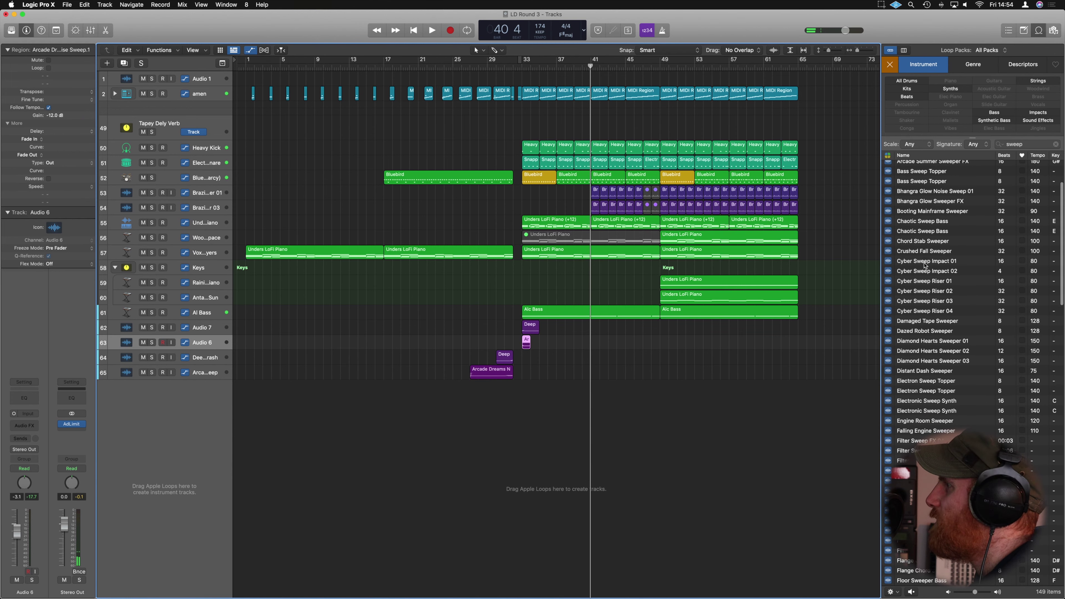
click(925, 261)
click(927, 290)
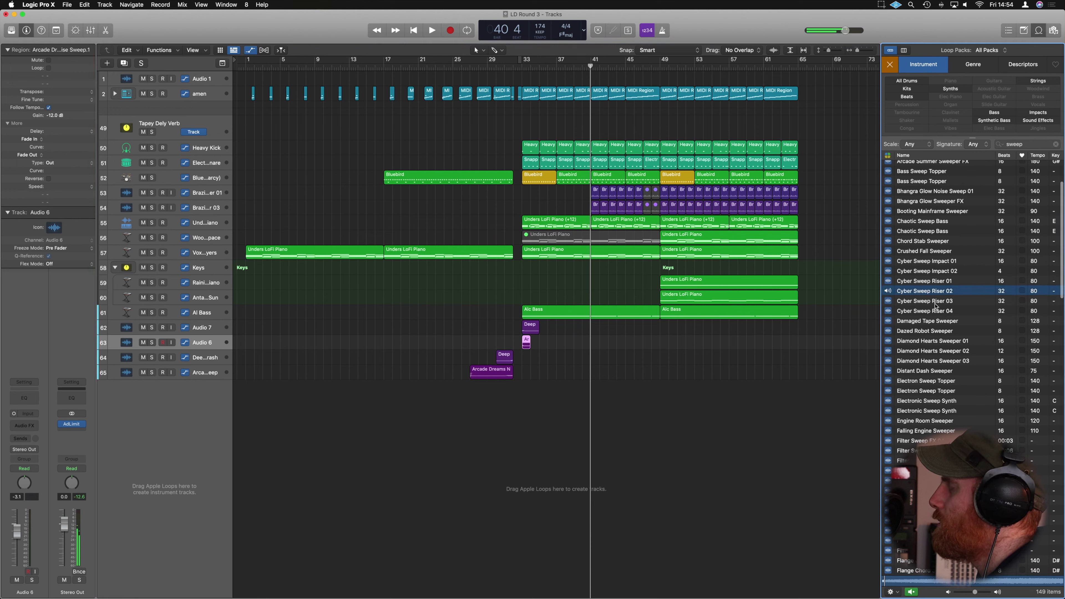
click(925, 342)
scroll(922, 294, down, 2)
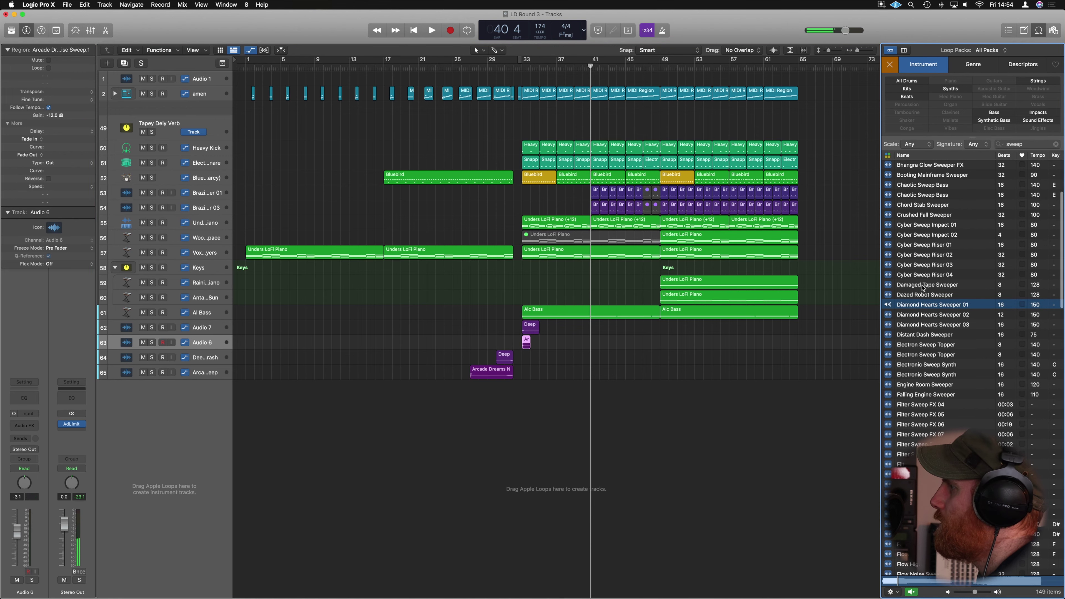
click(919, 335)
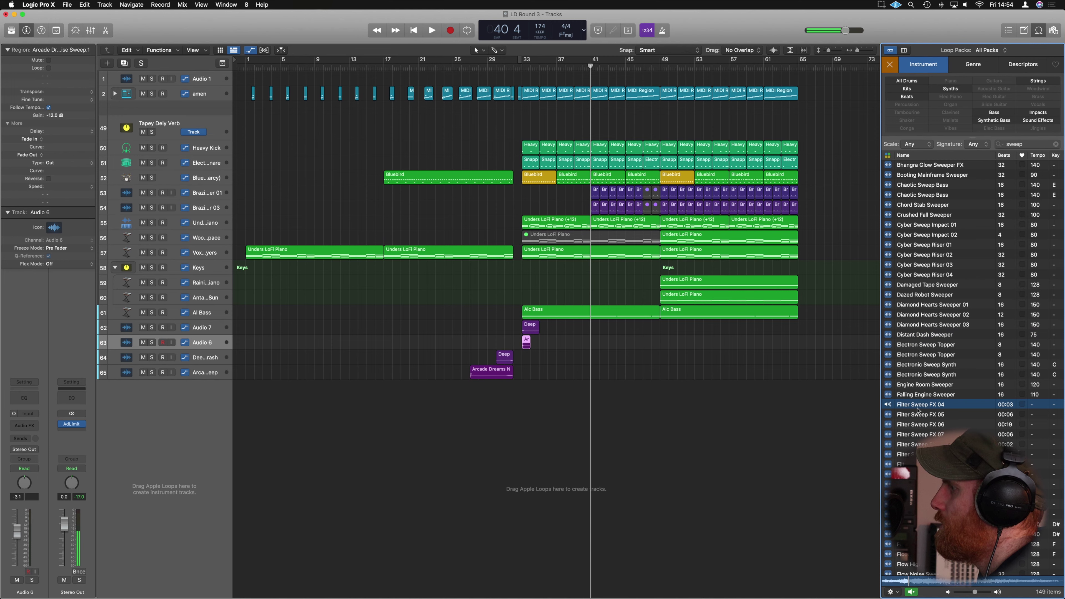
click(916, 397)
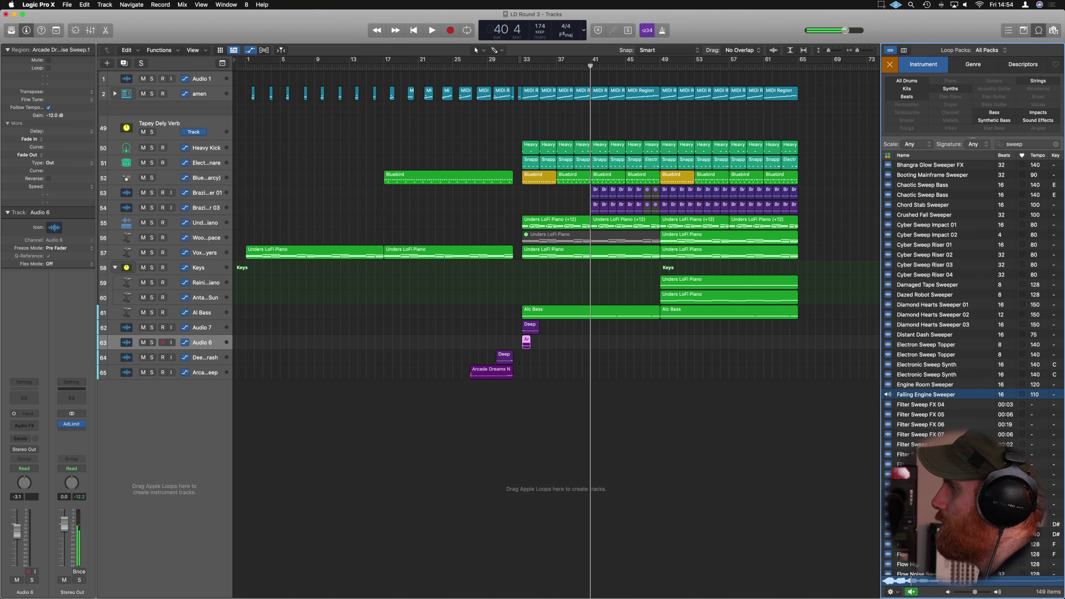
scroll(922, 399, down, 5)
click(921, 418)
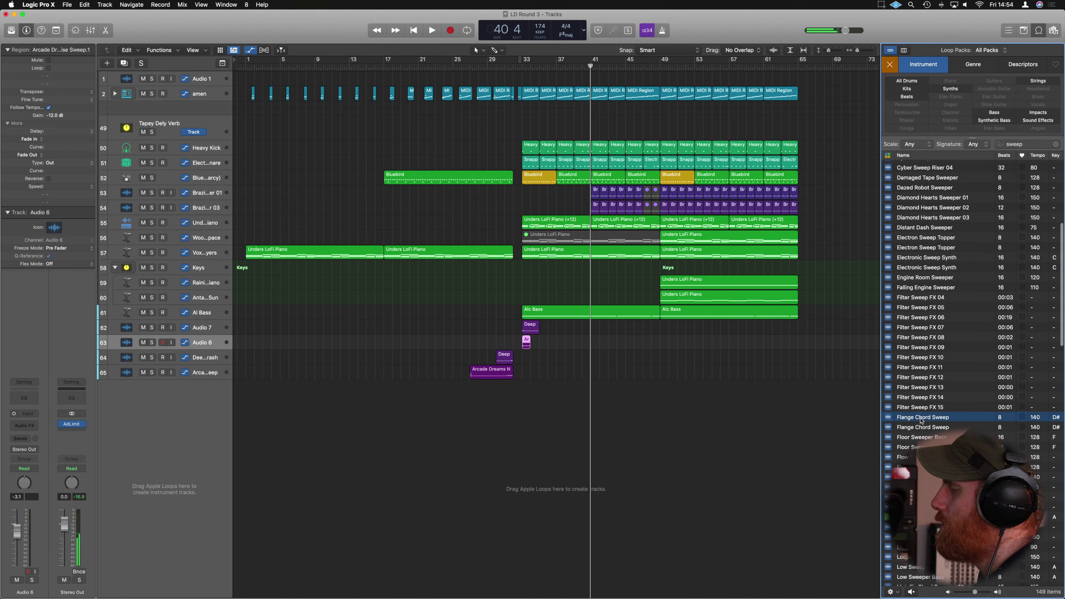
scroll(923, 416, down, 3)
click(923, 415)
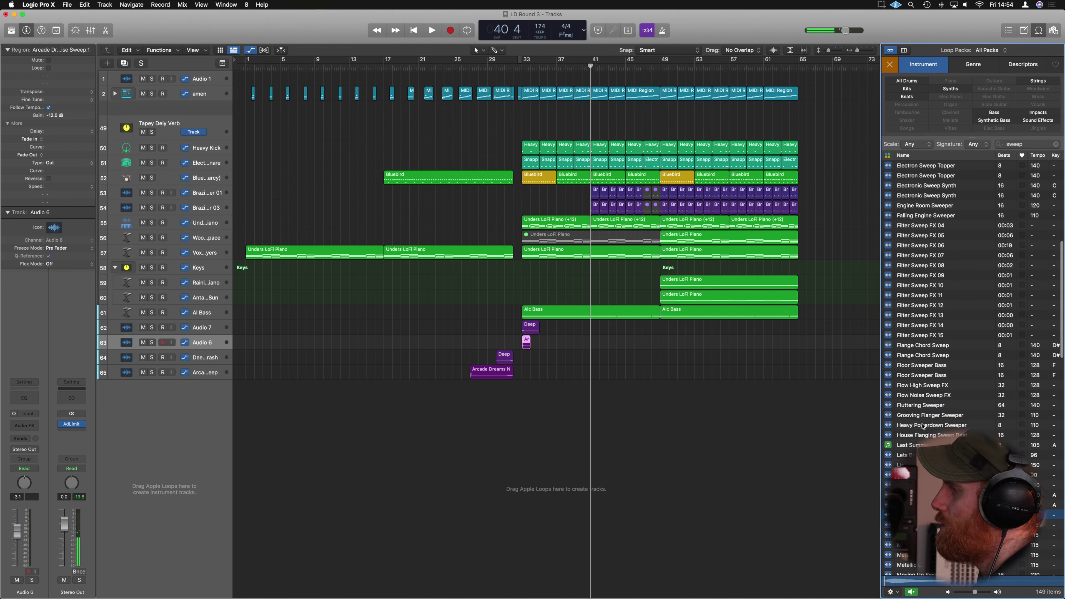
scroll(923, 415, down, 5)
click(922, 377)
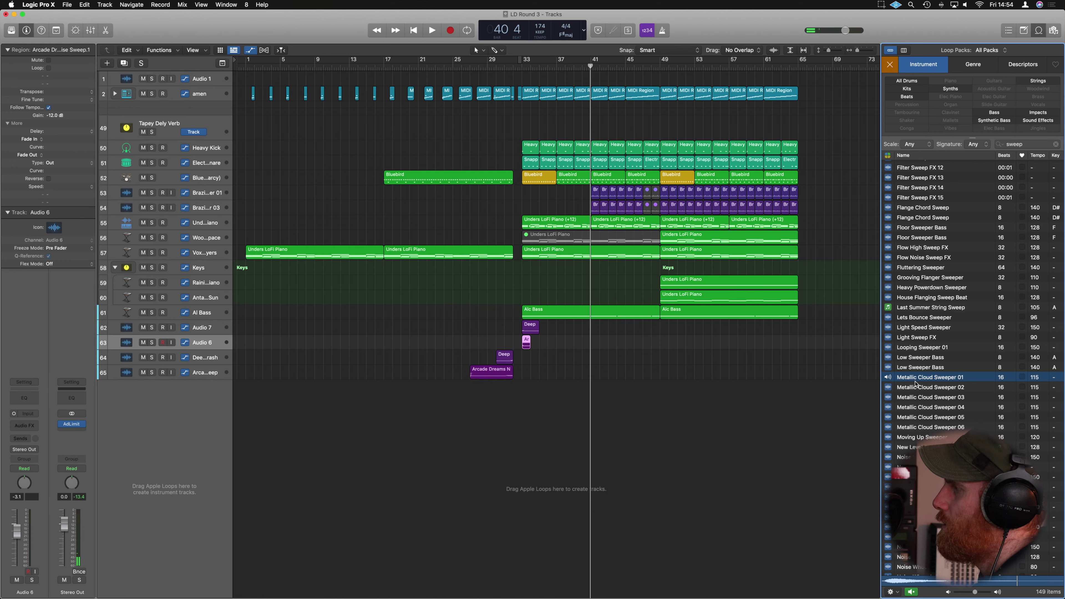
Step: Place the Metallic Cloud Sweeper 01 loop at bar 17 on a new track below the noise sweep and reverse it
drag(917, 380, 387, 398)
key(super+Right)
key(super+Right)
key(super+Right)
key(super+Down)
key(super+Down)
key(super+Down)
key(super+Down)
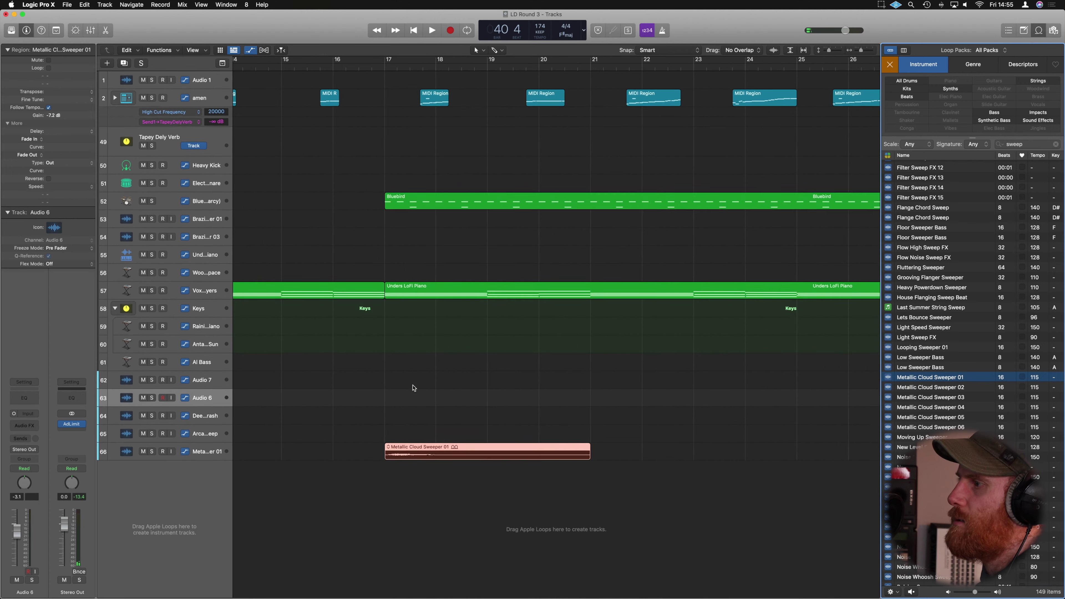
key(super+Left)
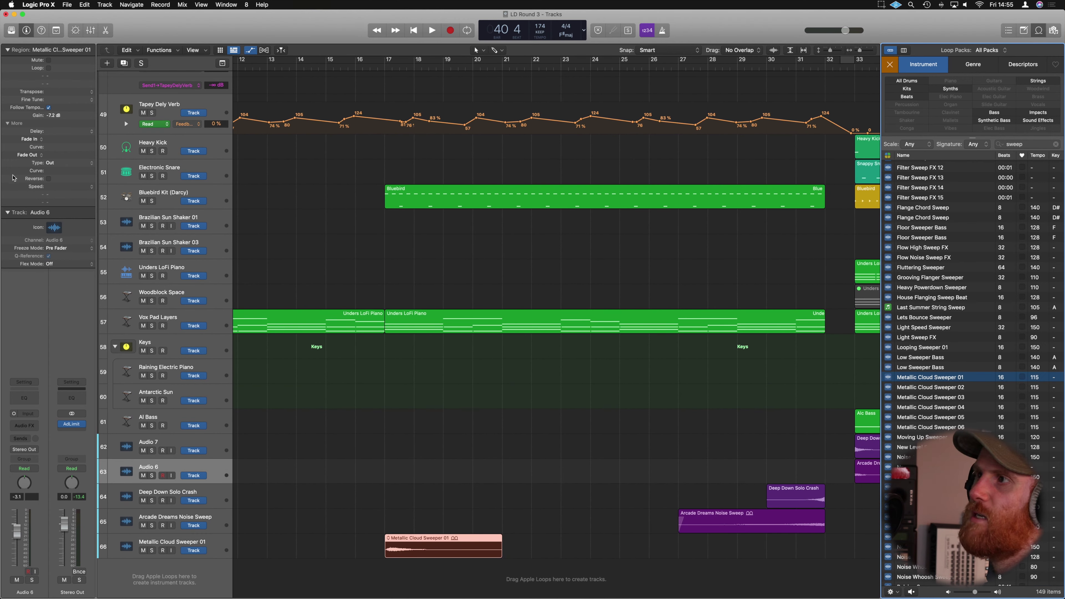
scroll(309, 161, down, 1)
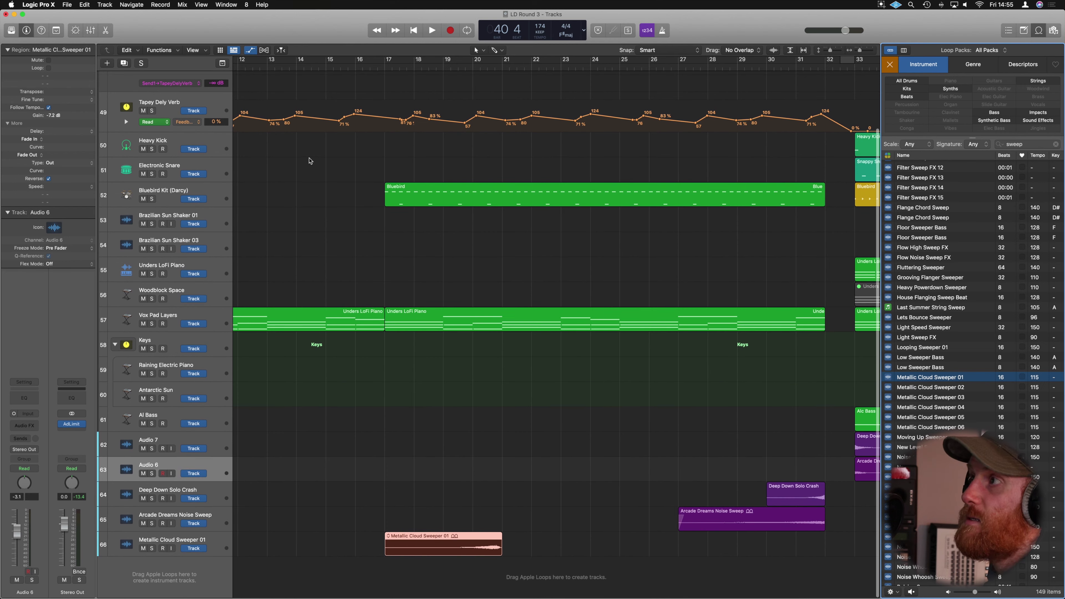
Step: Show Flex, enable it in Slicing (Auto) mode on the Metallic Cloud Sweeper 01 track, and play back from bar 17
click(265, 50)
scroll(302, 433, down, 5)
click(302, 432)
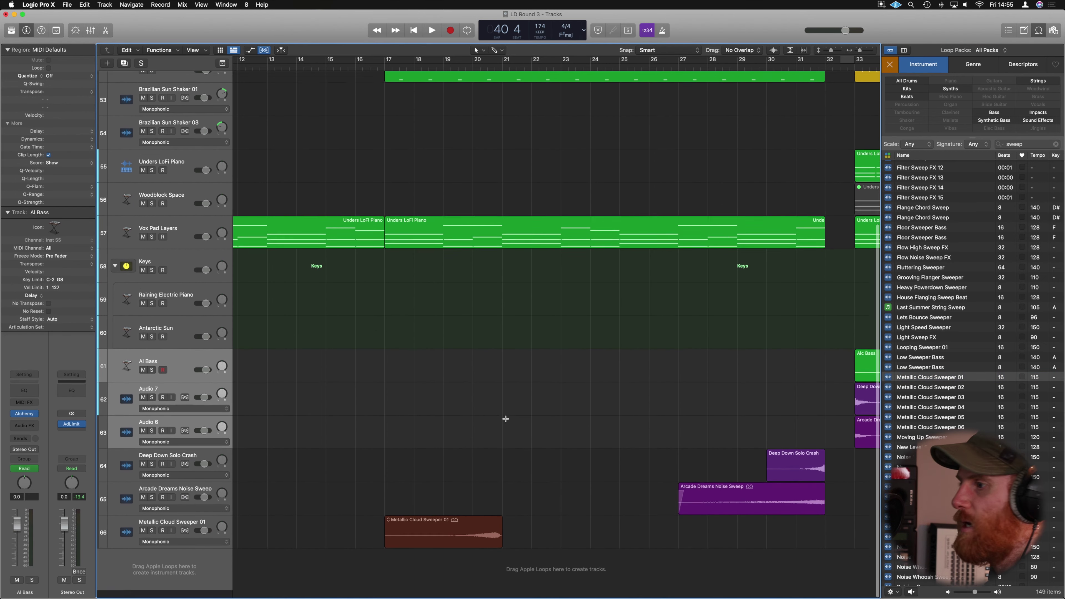
click(183, 539)
key(super+Left)
key(super+Down)
key(super+Down)
key(super+Down)
key(super+Down)
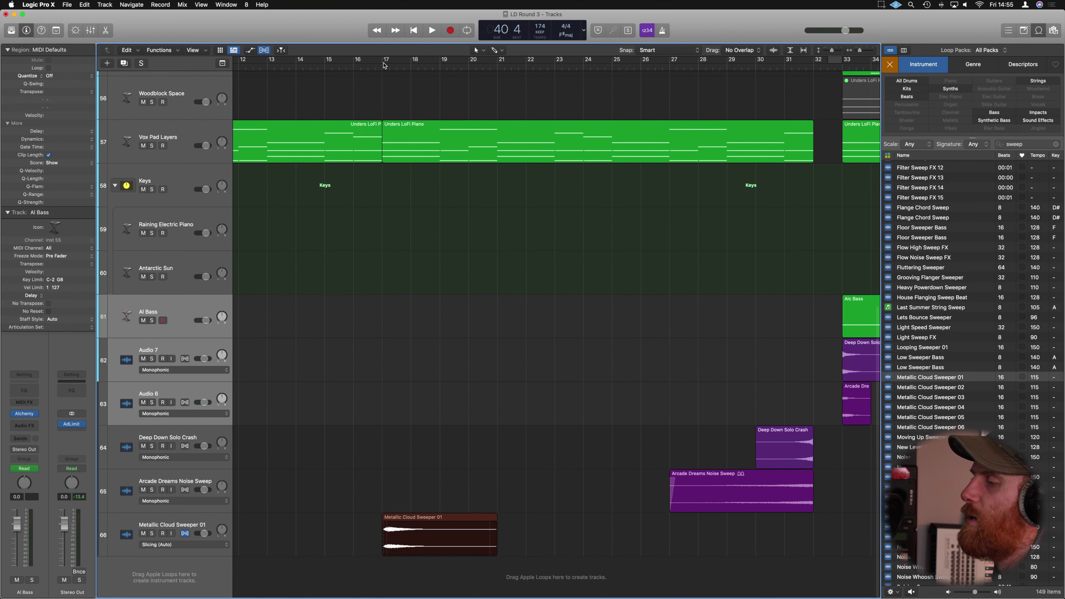
click(378, 71)
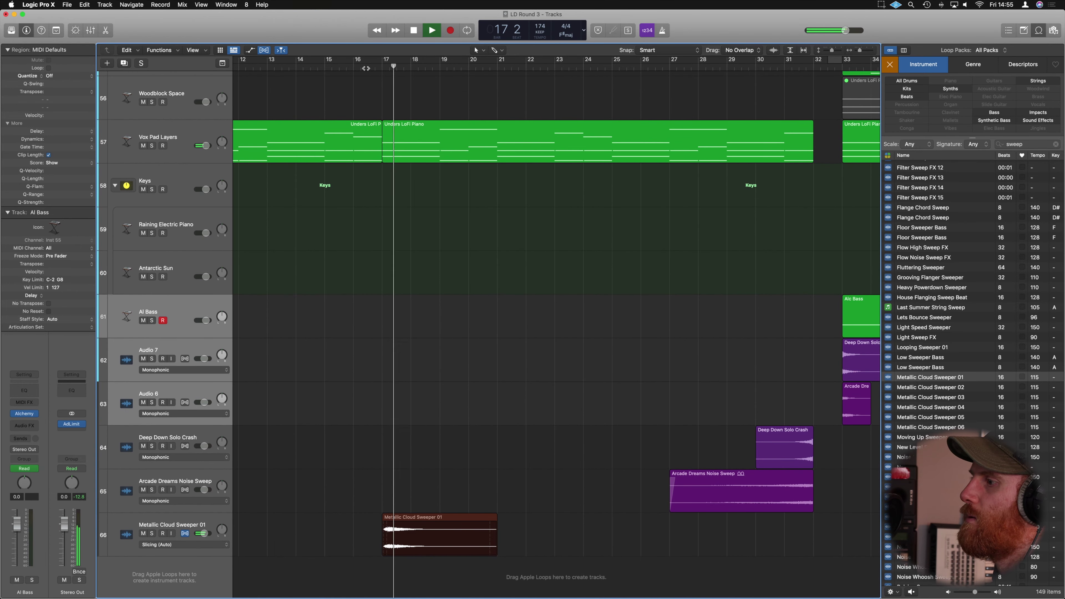
click(214, 523)
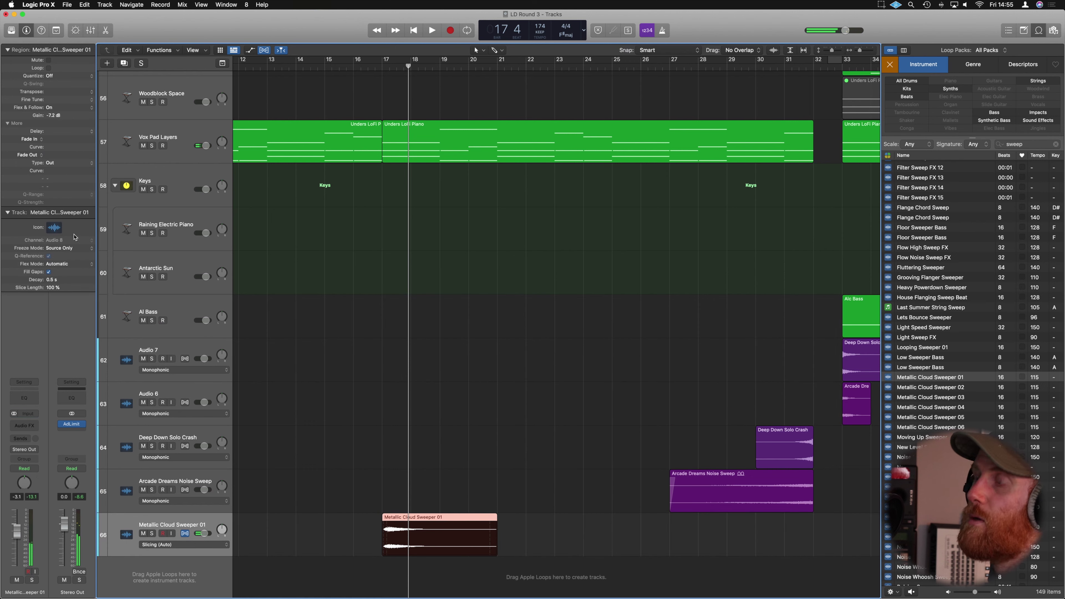
Step: Turn off Flex on the sweeper track, try to stretch the reversed region's end, and undo the change
click(264, 51)
scroll(507, 478, down, 4)
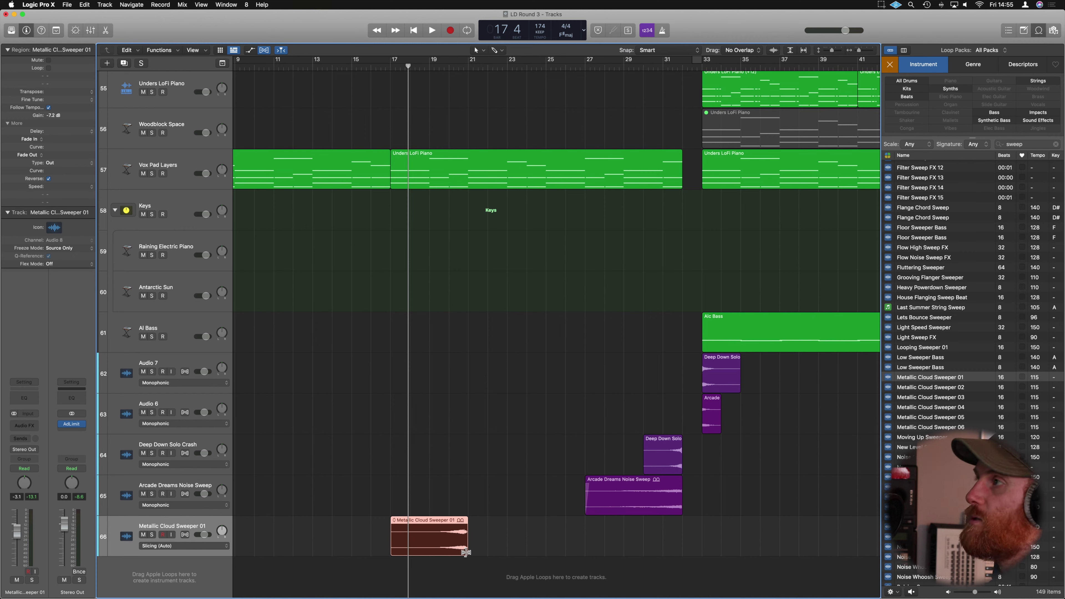
drag(466, 552, 581, 555)
key(super+z)
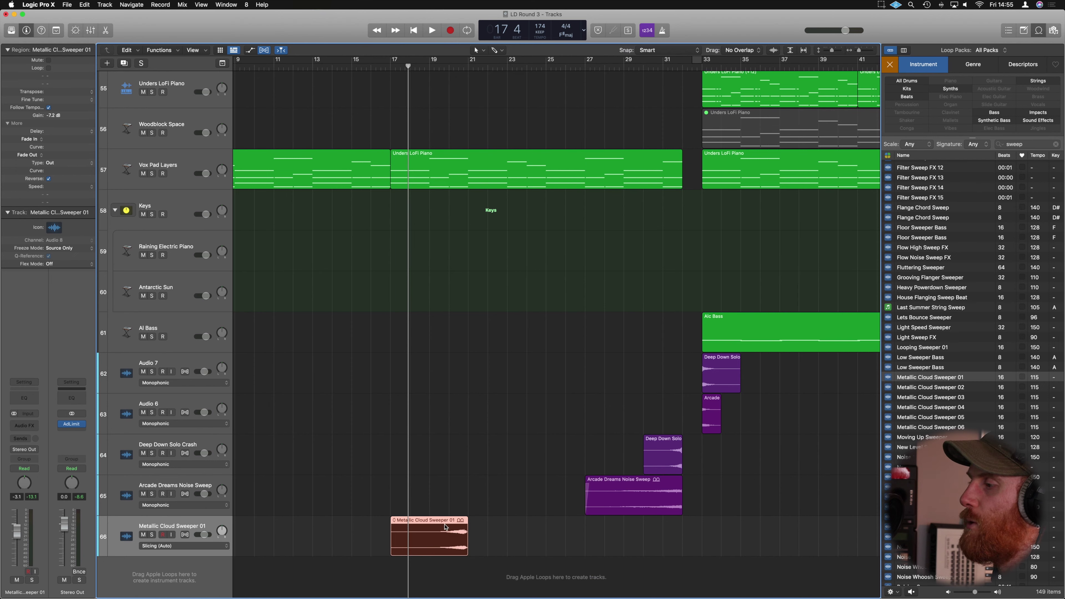
Step: Enable Flex in Polyphonic mode on the sweeper track, stretch its region to bar 29, and play it back
click(185, 535)
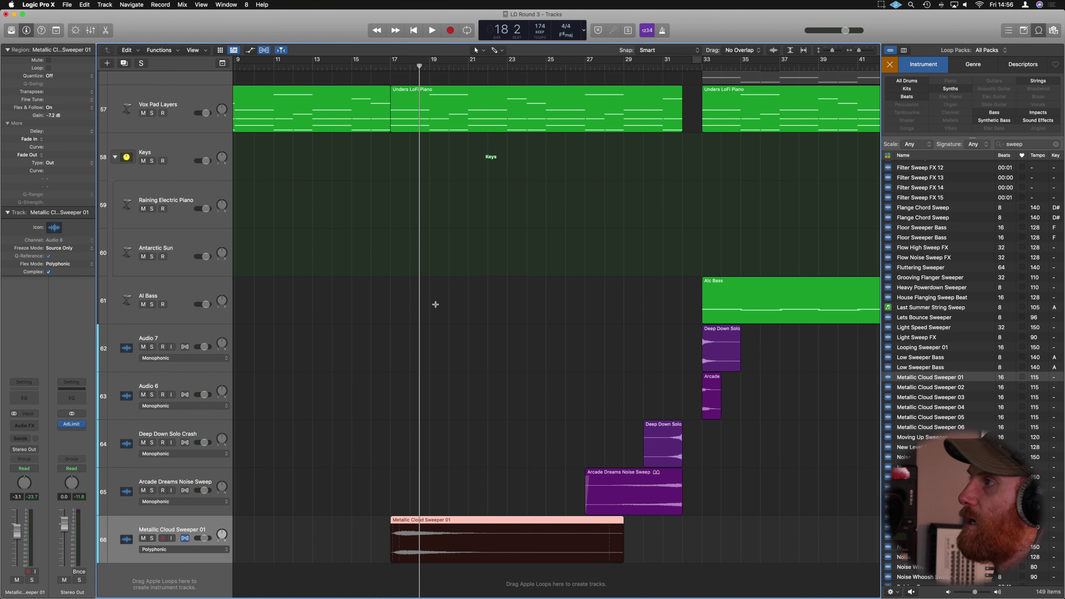
key(space)
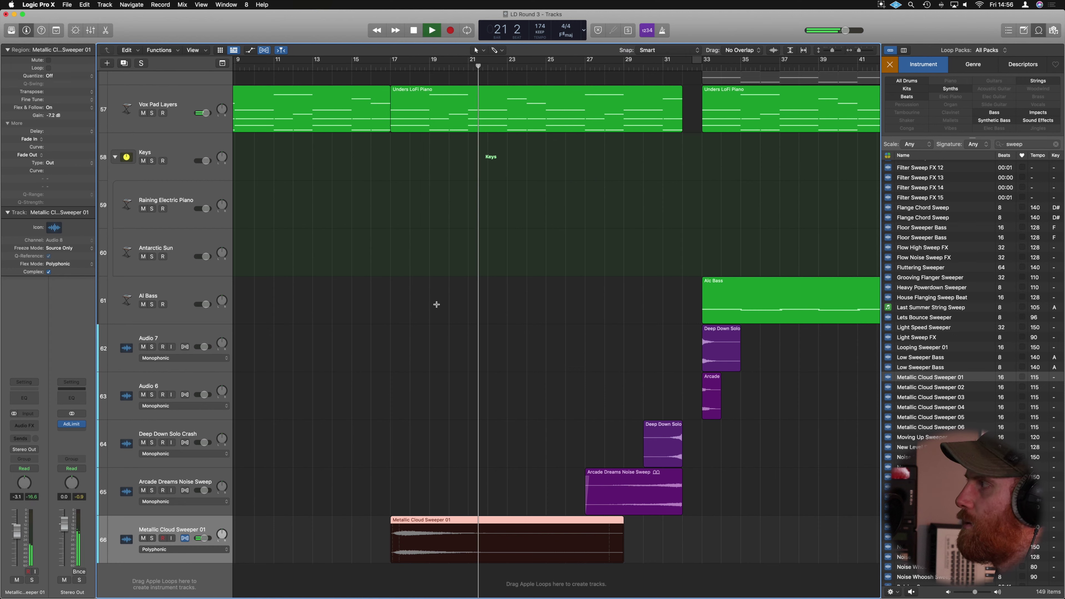
key(space)
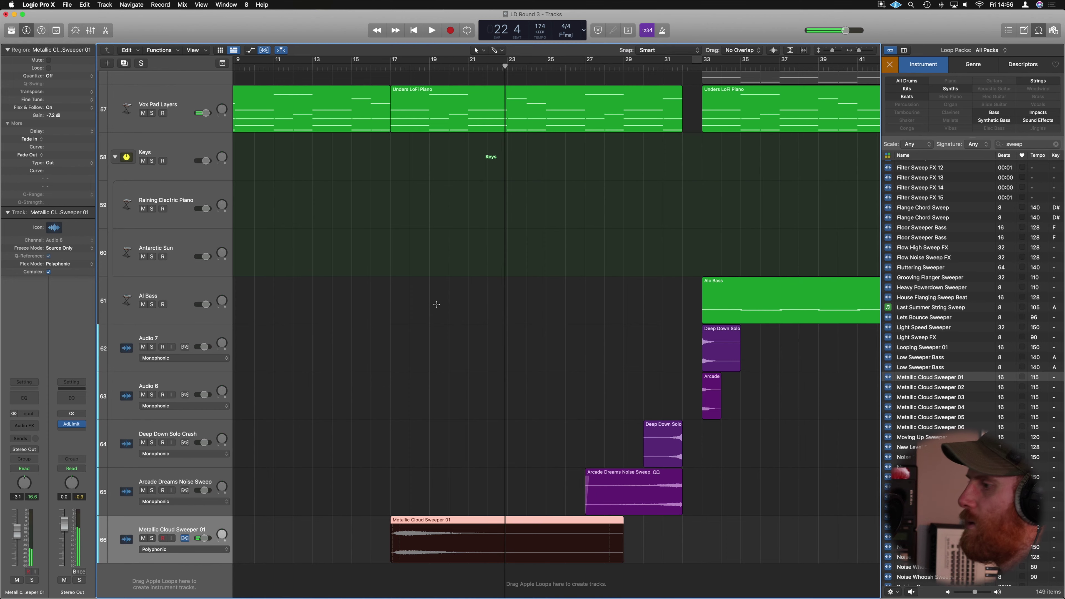
Step: Bounce the stretched Metallic Cloud Sweeper 01 region in place to a new track named "New Rev Sweep met"
ctrl+alt+click(525, 443)
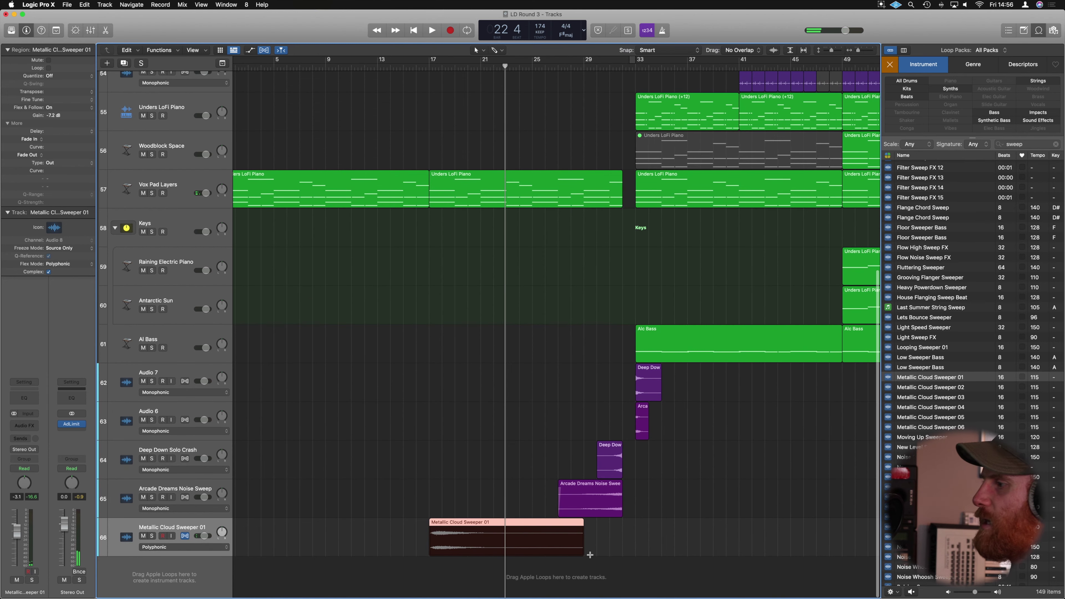
right_click(550, 527)
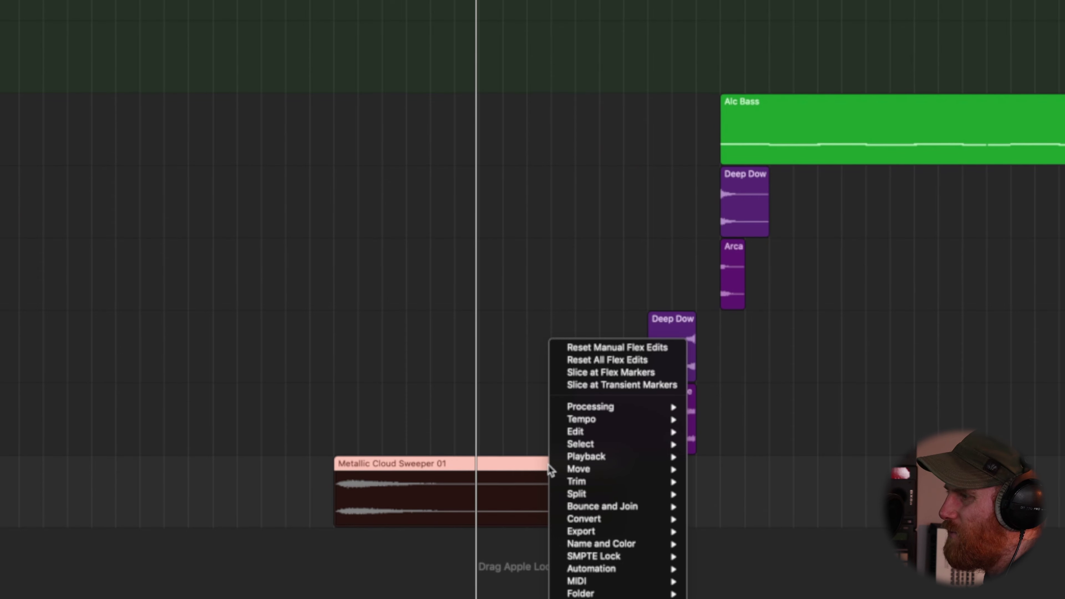
mouse_move(621, 507)
click(715, 507)
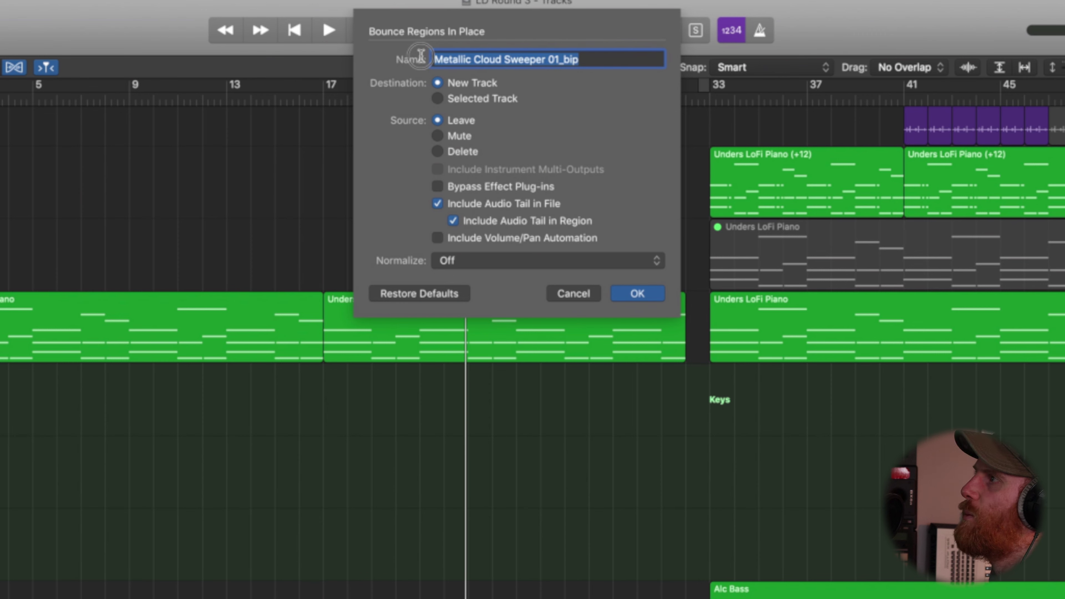
text(New Rev Sweep met)
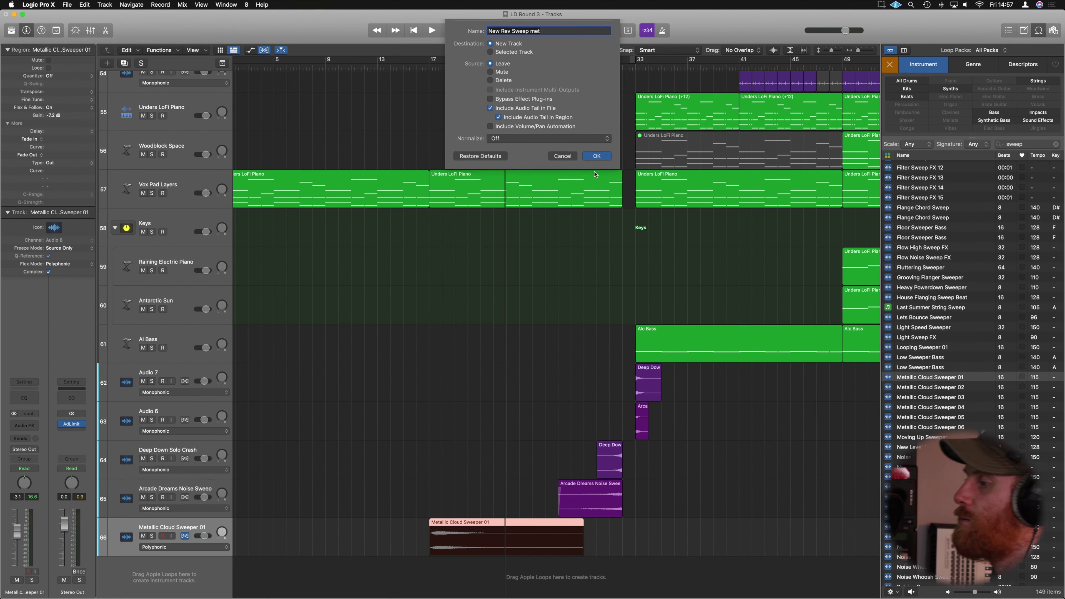
key(Return)
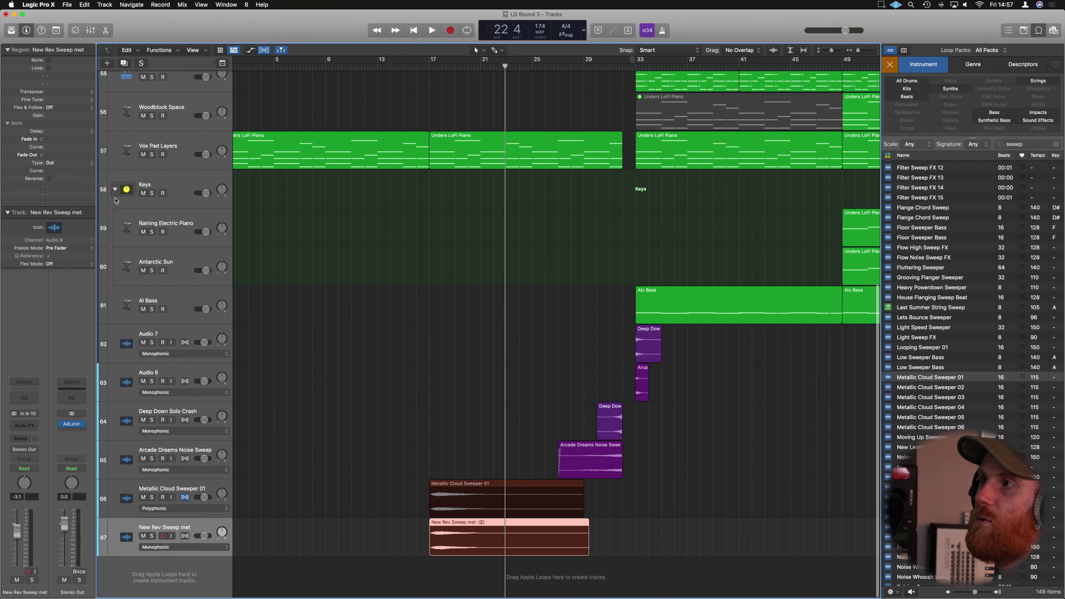
Step: Reverse the bounced New Rev Sweep met region and mute the original Metallic Cloud Sweeper 01 track
click(48, 179)
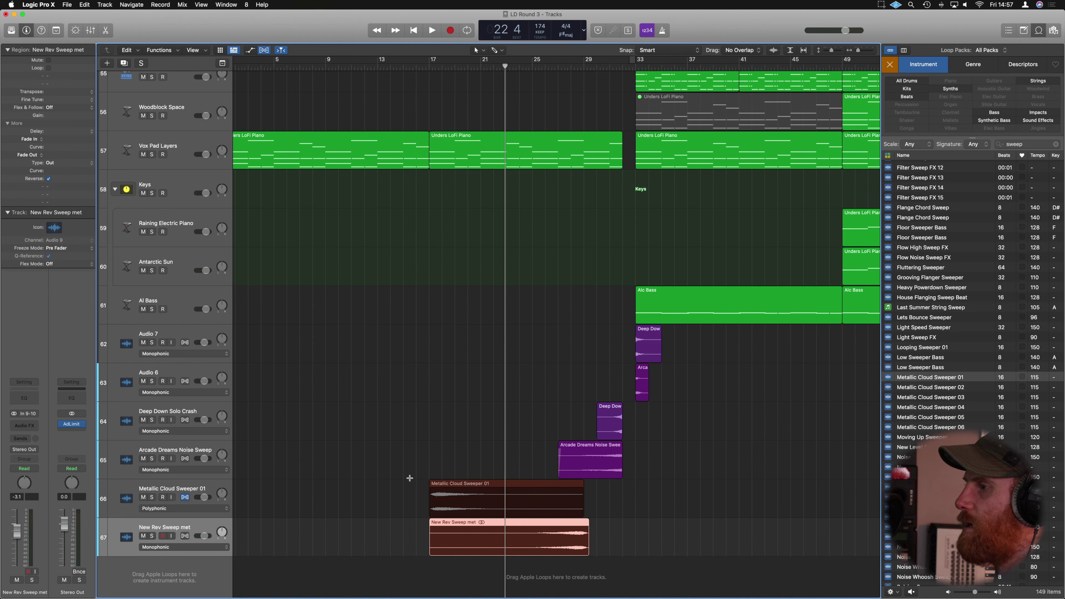
click(184, 484)
click(144, 497)
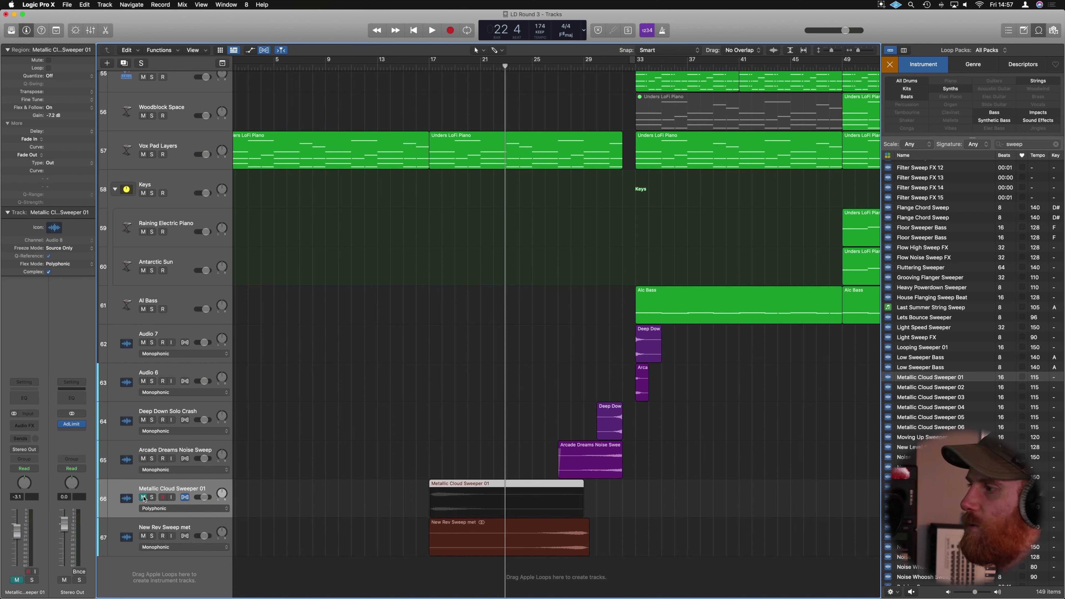
Step: Move the New Rev Sweep met region to start at bar 13 and play back the end of the sweep
drag(586, 523, 534, 524)
key(space)
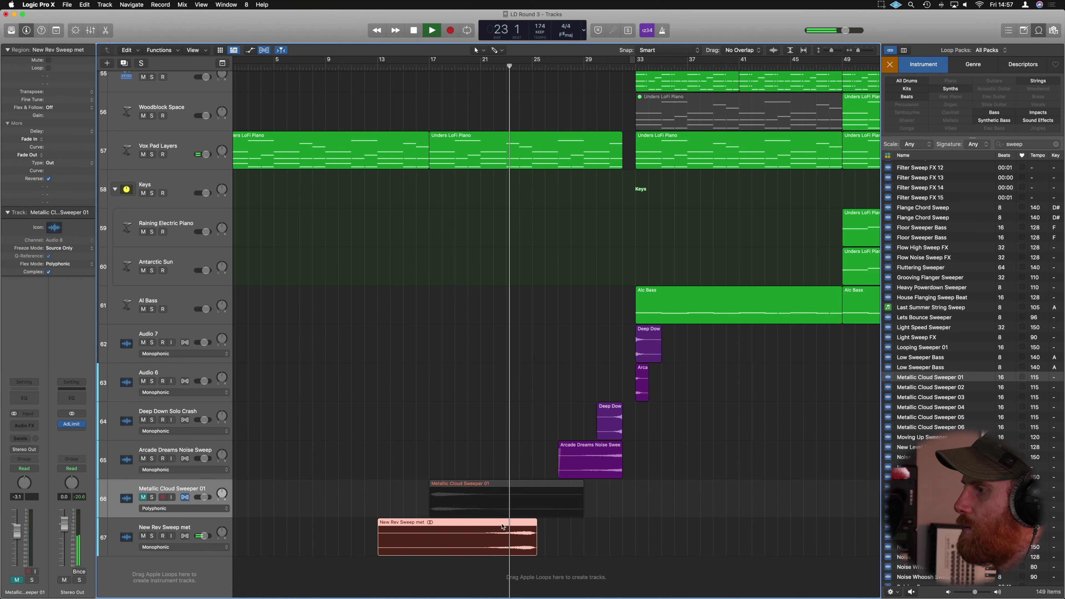
key(space)
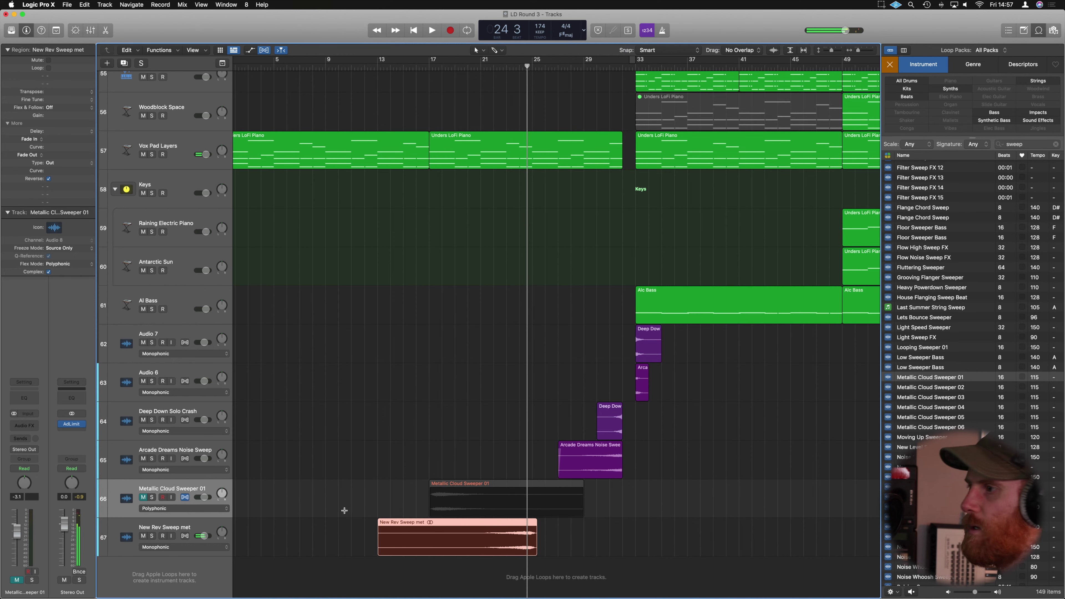
Step: Delete the original Metallic Cloud Sweeper 01 region and its track
click(178, 486)
key(Delete)
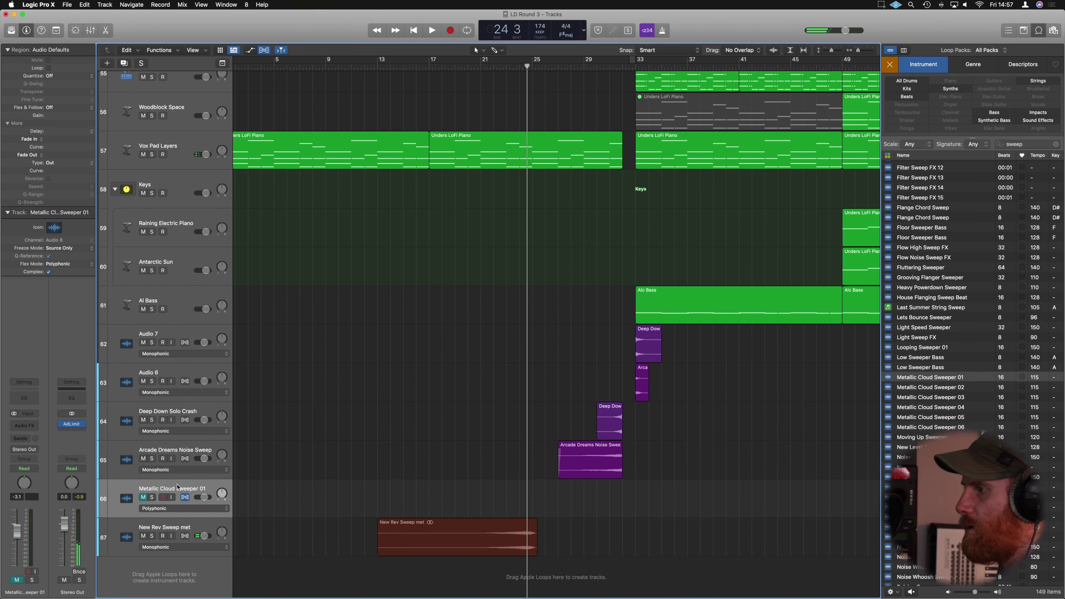
key(super+Delete)
Step: Move the New Rev Sweep met region so it ends at about bar 32 with the other sweeps, and set its gain to +12 dB
ctrl+alt+click(447, 475)
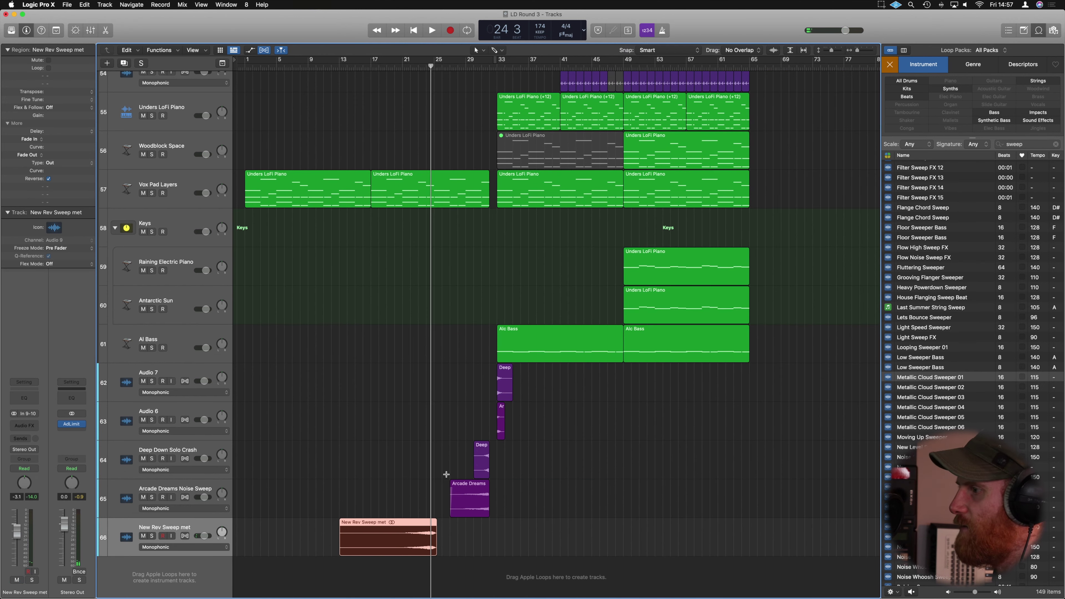
drag(418, 527, 475, 526)
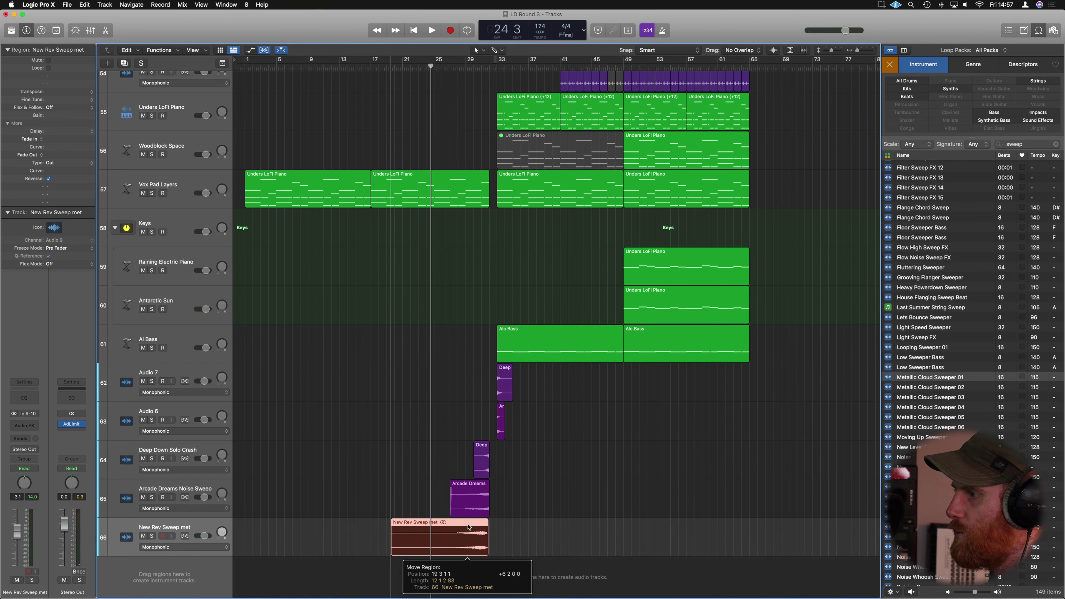
key(super+Right)
key(super+Right)
key(super+Right)
drag(564, 524, 571, 526)
key(super+Left)
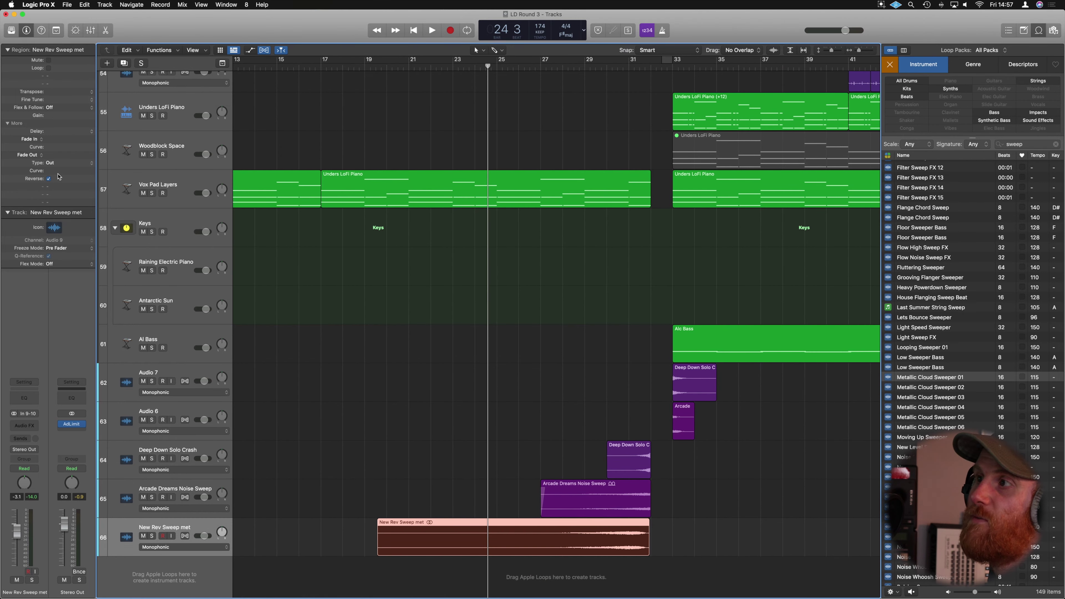
double_click(55, 117)
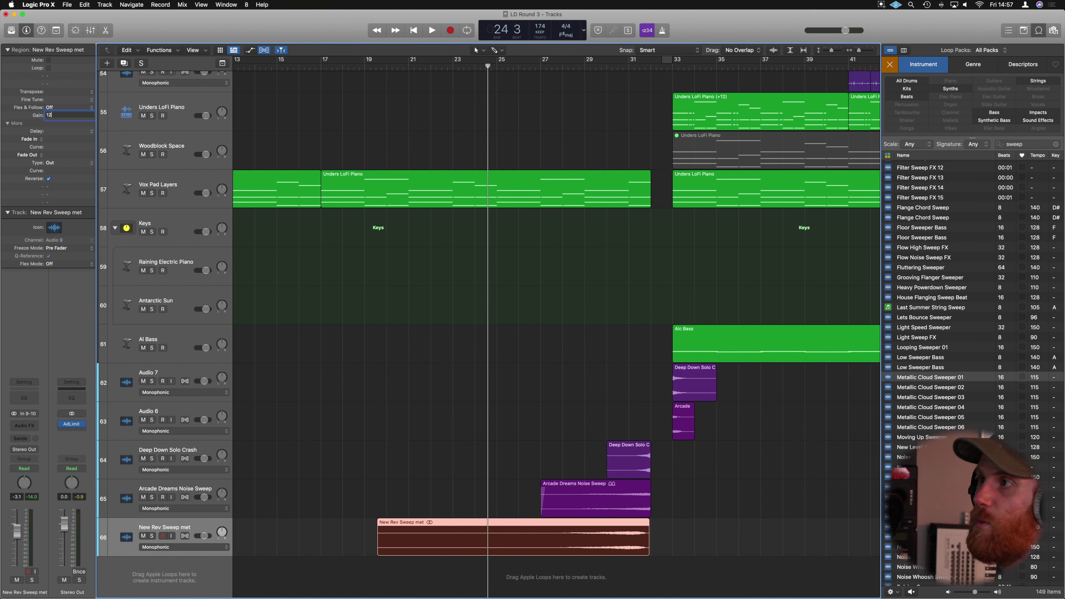
key(Return)
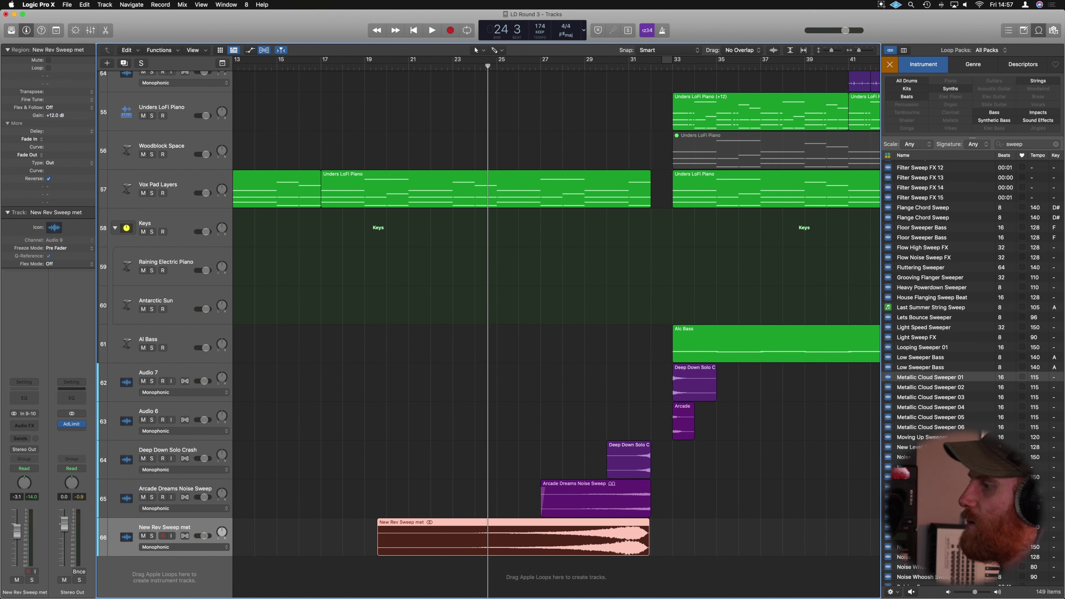
Step: Set the New Rev Sweep met region's gain to -12 dB and play it back from about bar 24
double_click(70, 115)
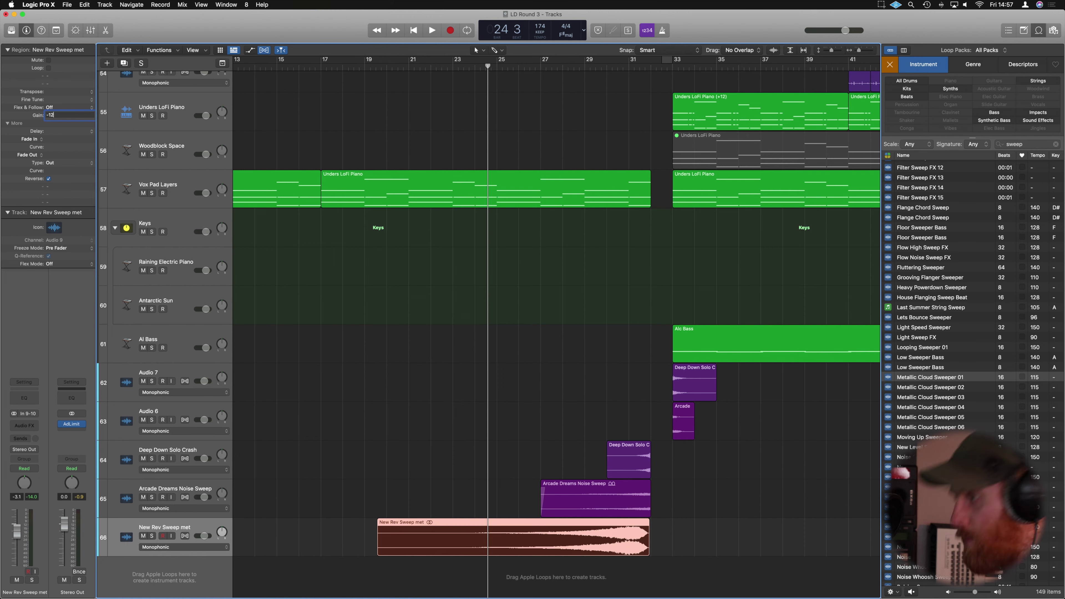
text(-12)
key(Return)
key(space)
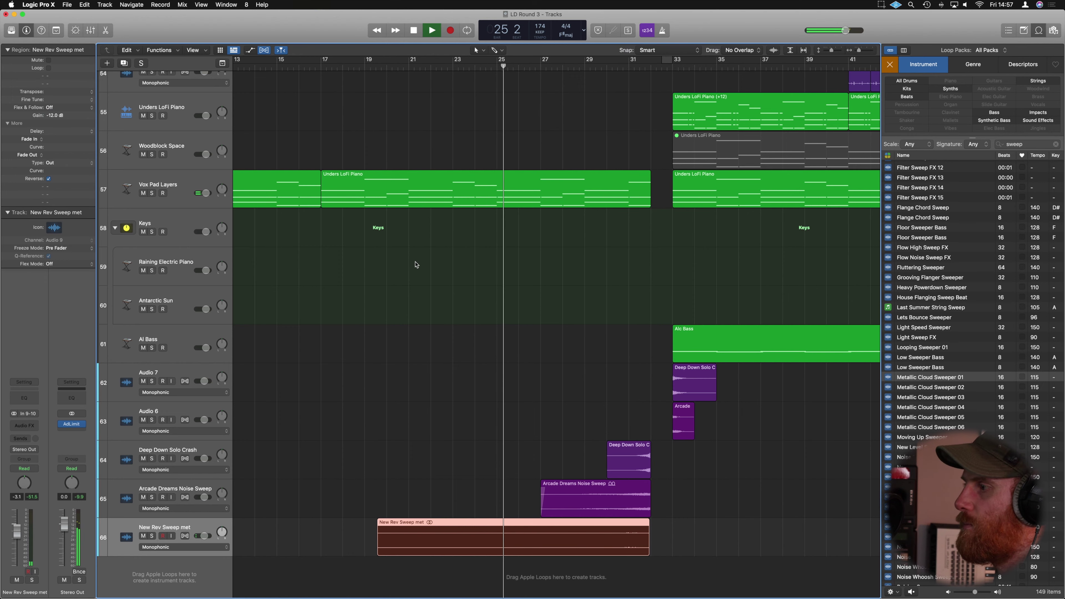
key(super+Left)
key(space)
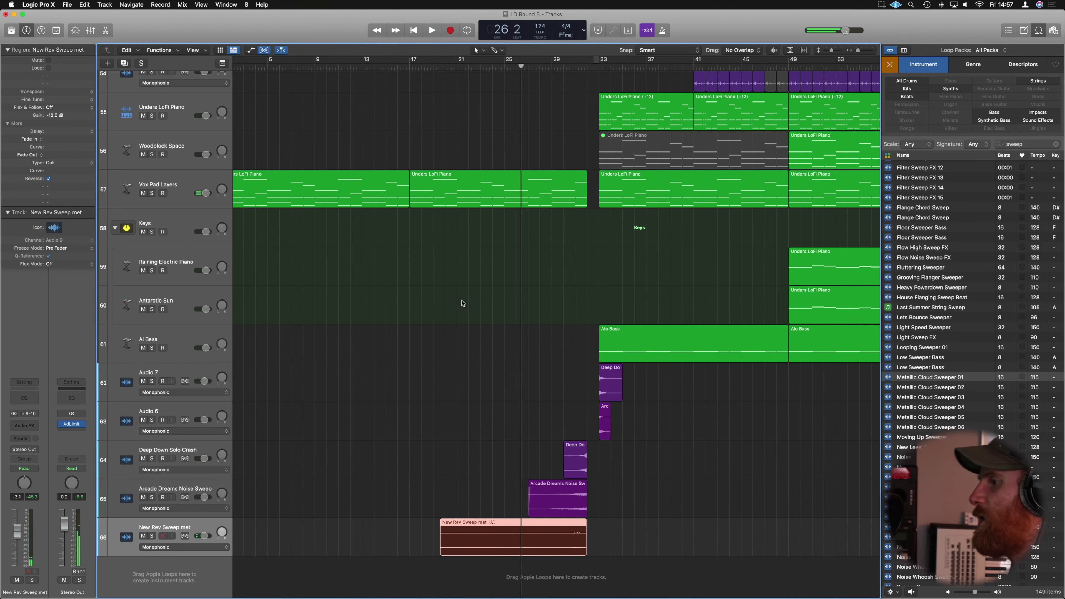
Step: Show the mixer and add a send from the New Rev Sweep met track to Bus 10 (Tapey Dely Verb)
key(super+Up)
key(super+Left)
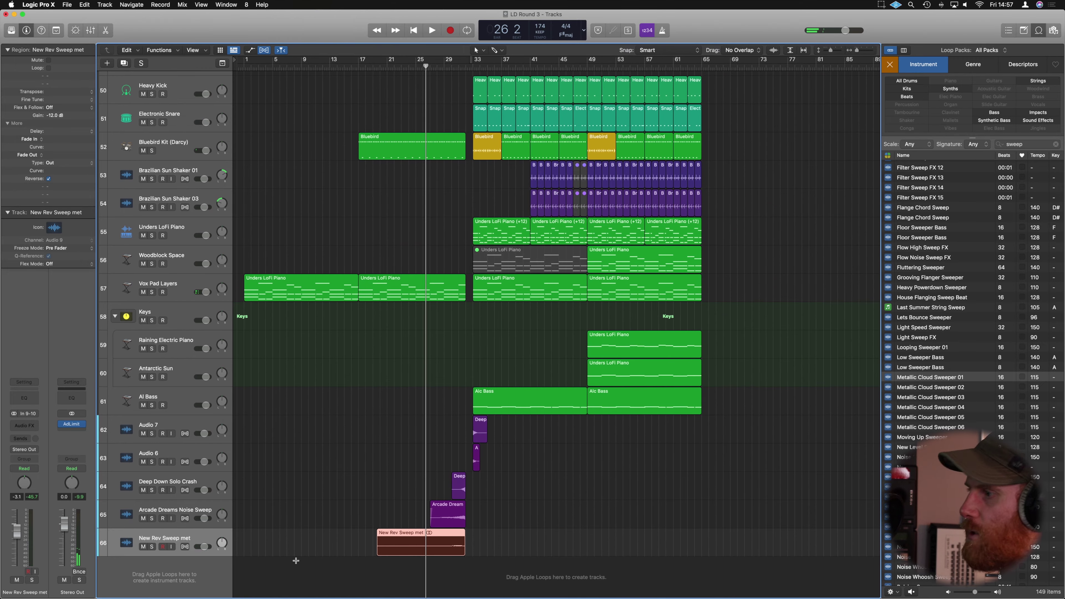
key(x)
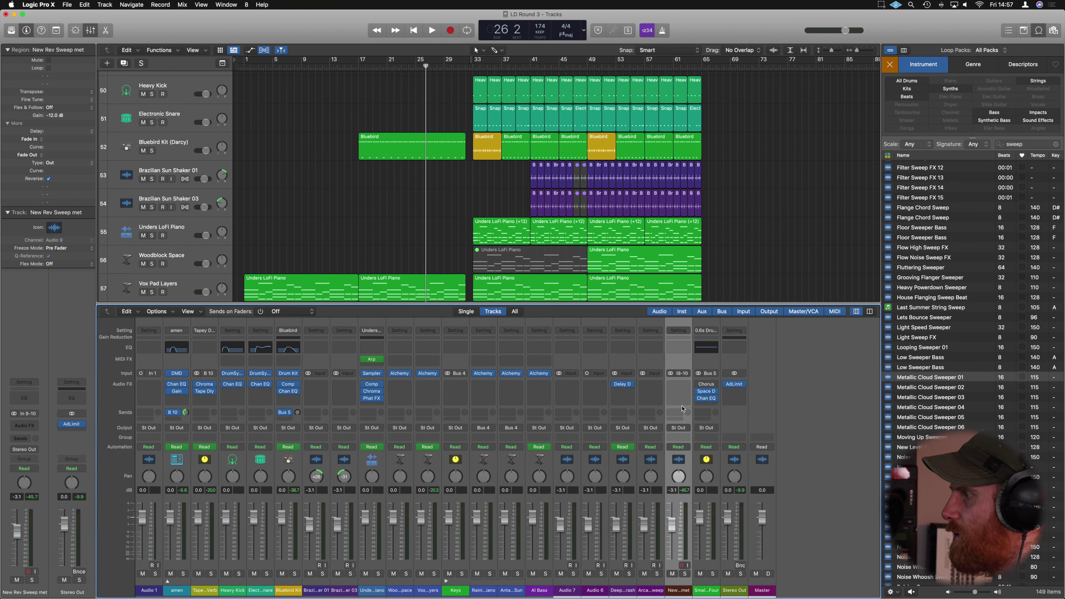
click(676, 412)
mouse_move(683, 425)
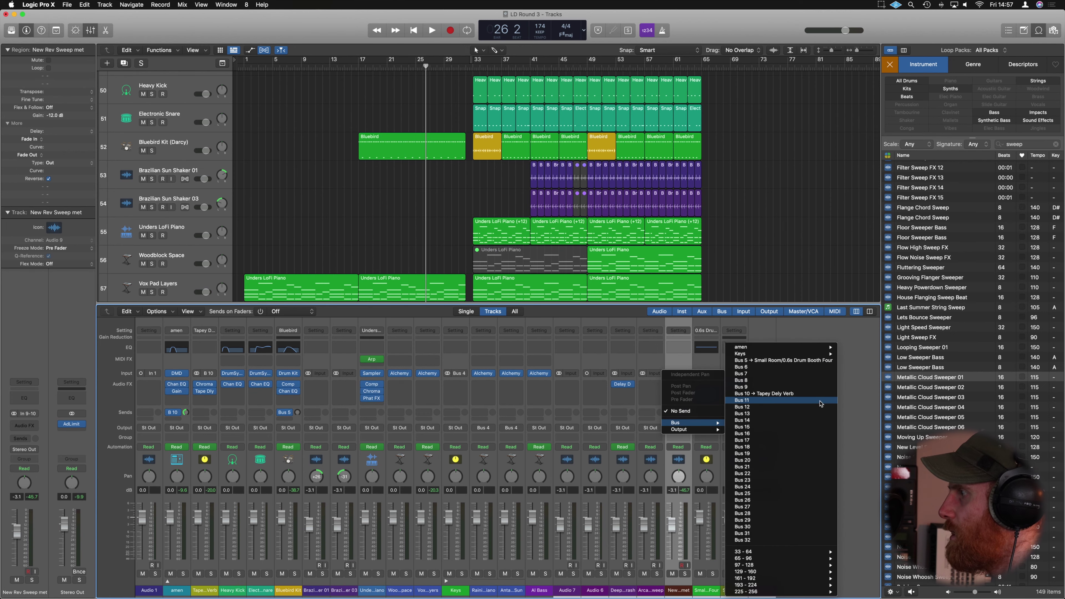
click(788, 395)
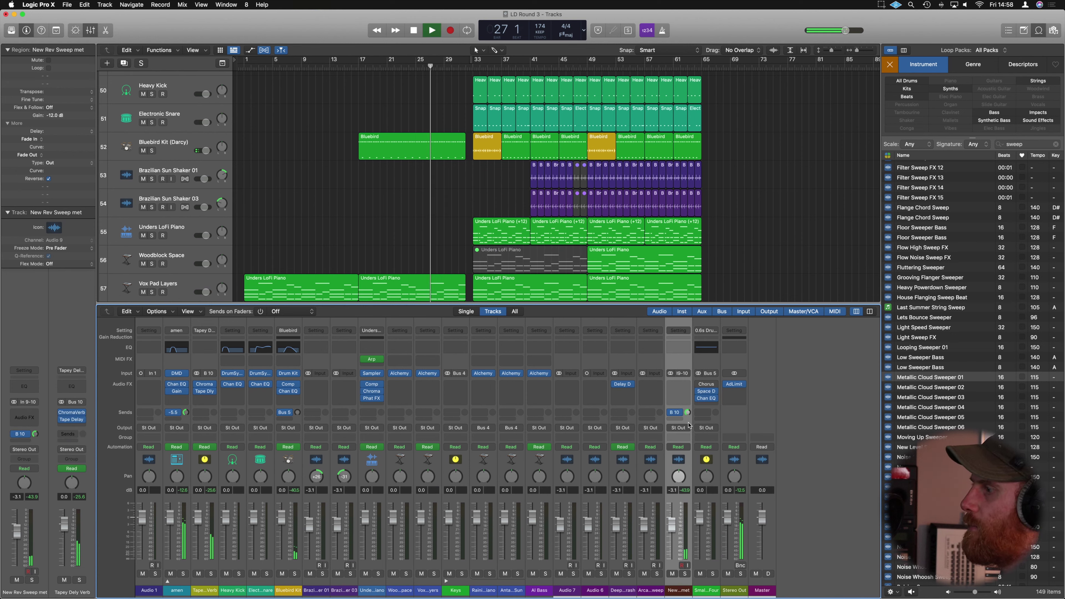
Step: Adjust the New Rev Sweep met track's Bus 10 send level while auditioning the sweep from about bar 27
drag(688, 416, 687, 424)
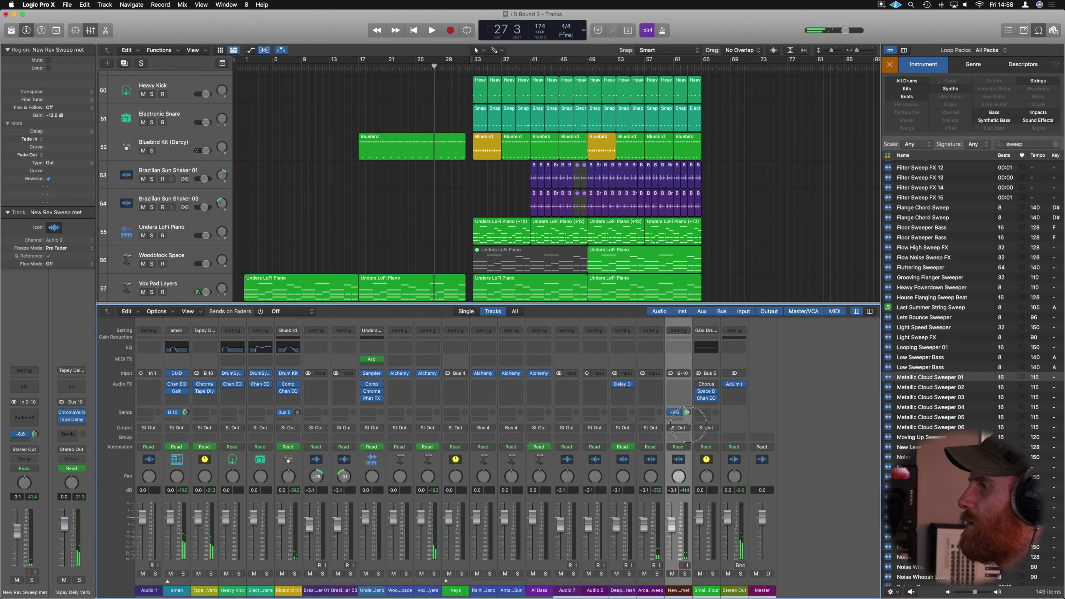
key(space)
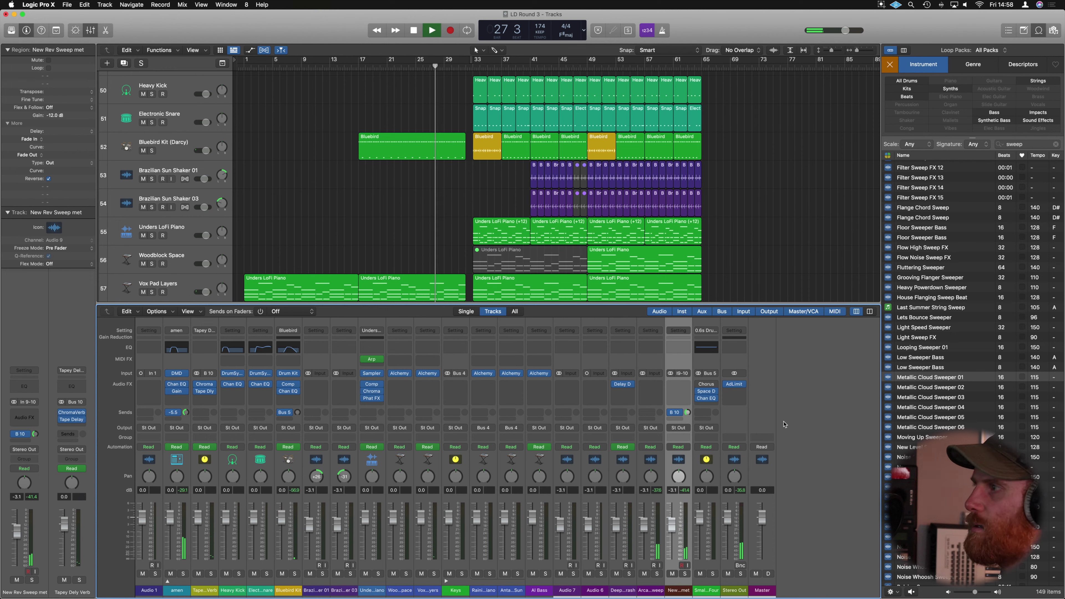
key(space)
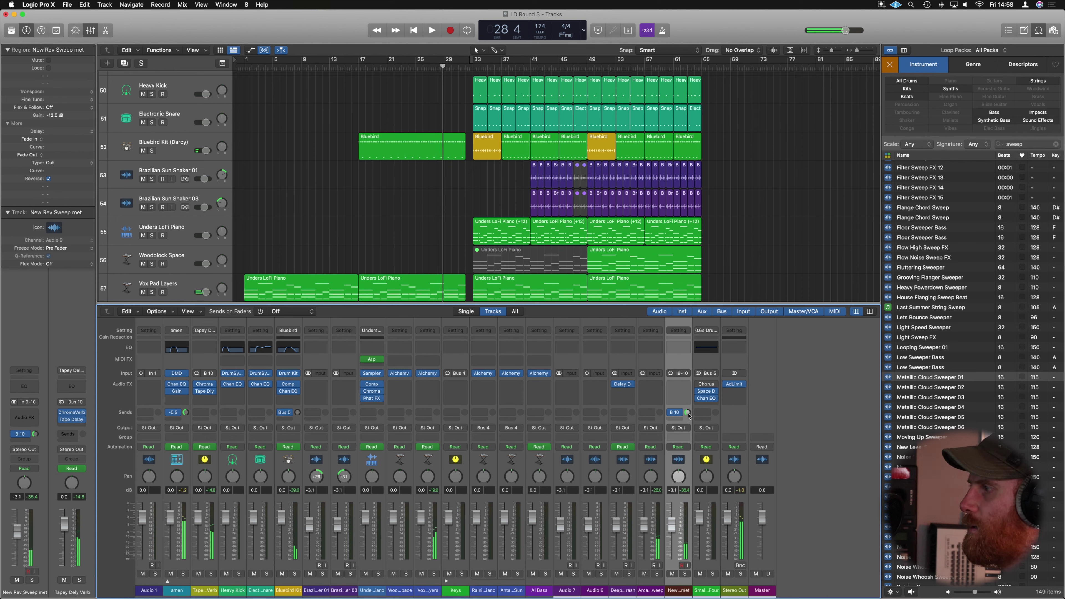
key(space)
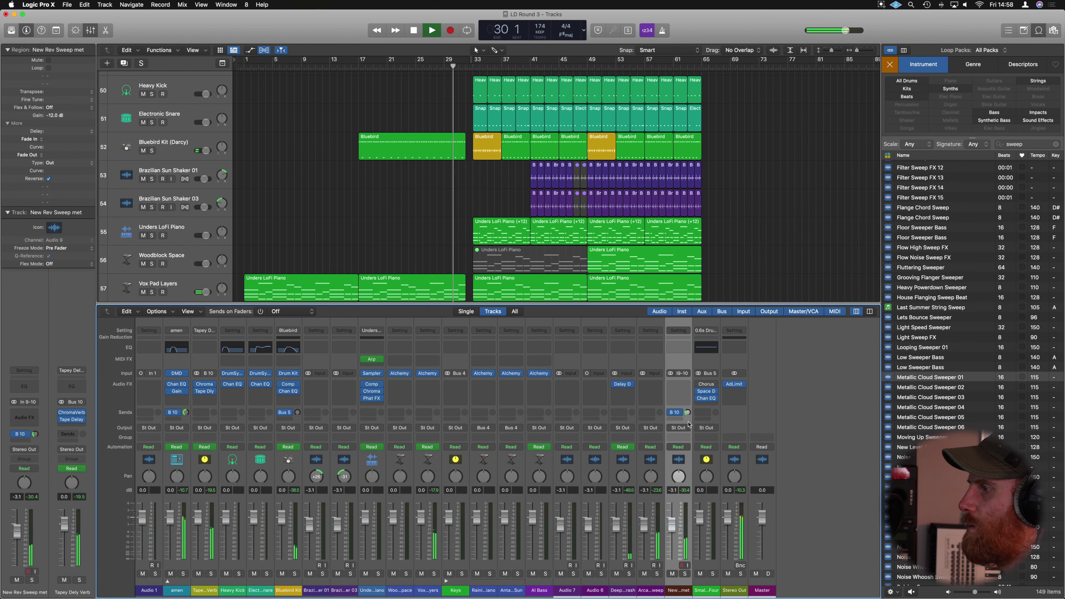
key(space)
Step: Return to the full arrangement, deselect the sweep region and play back the intro from about bar 15
key(e)
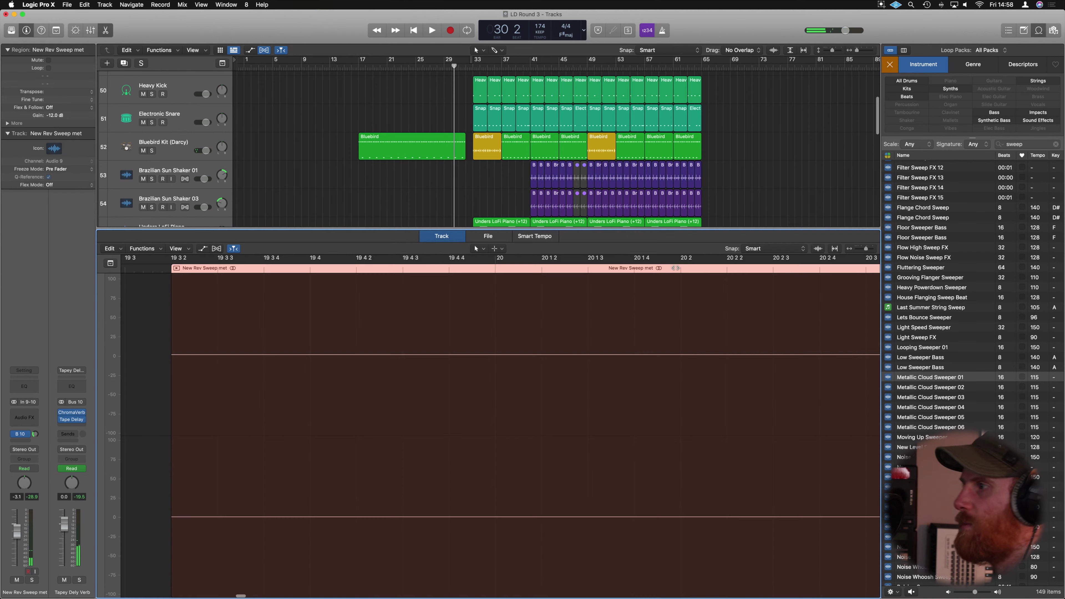
key(e)
click(476, 484)
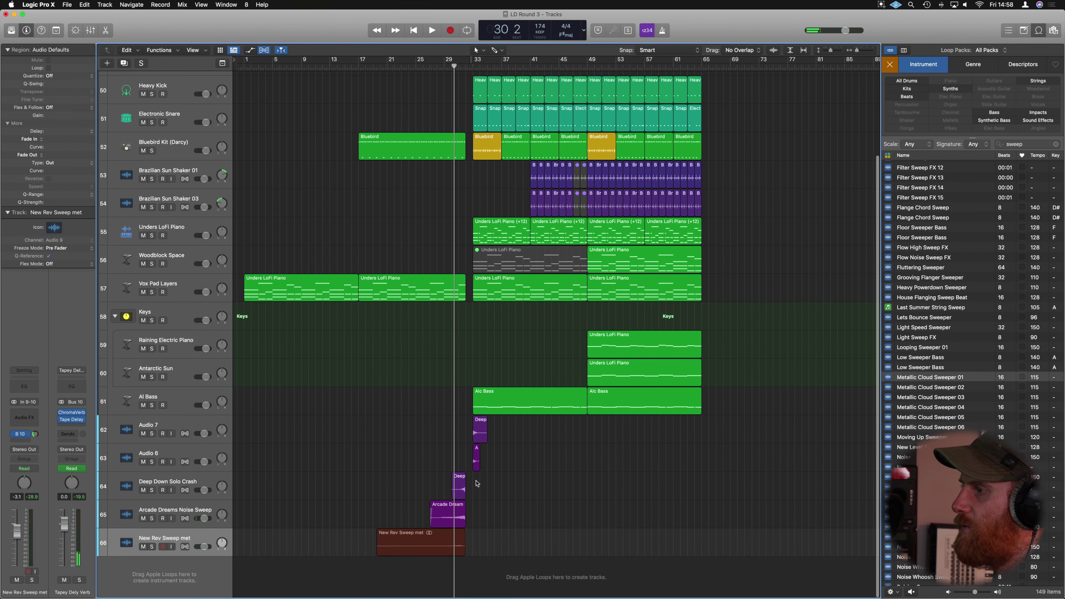
click(345, 67)
key(space)
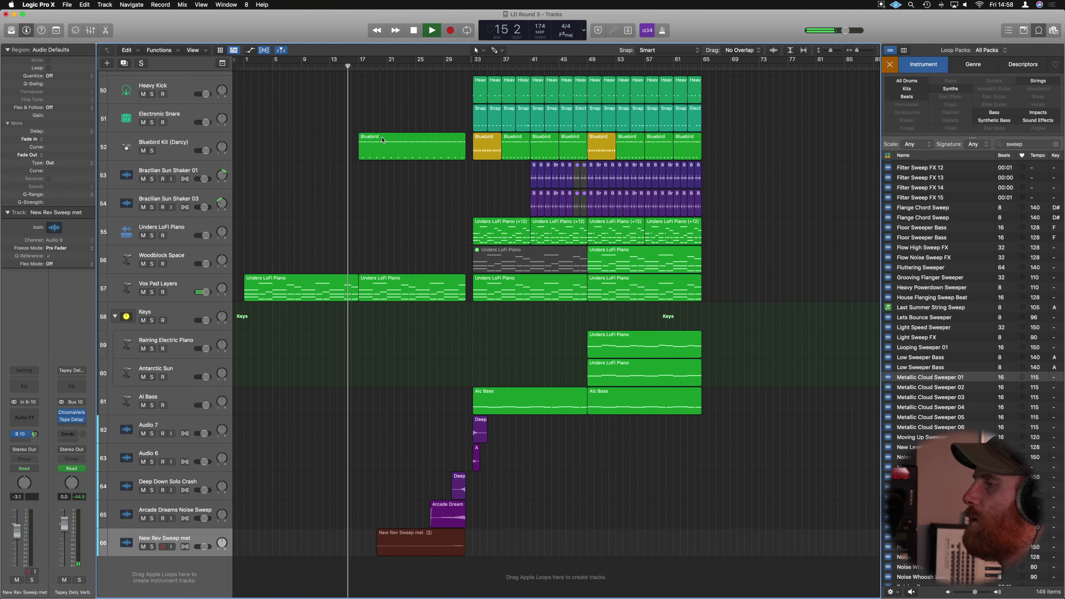
key(super+Down)
key(super+Left)
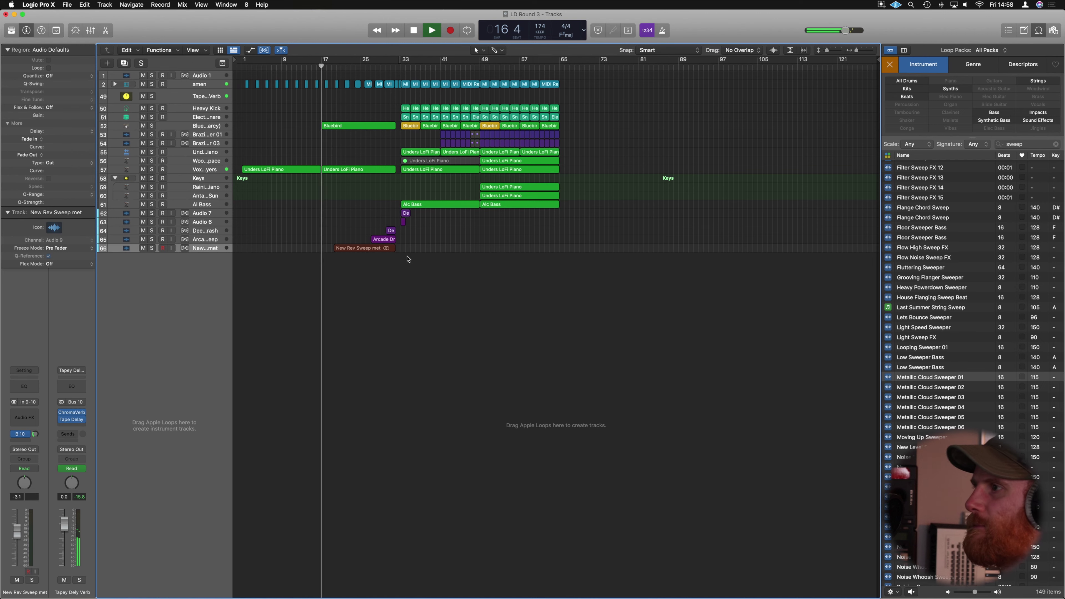